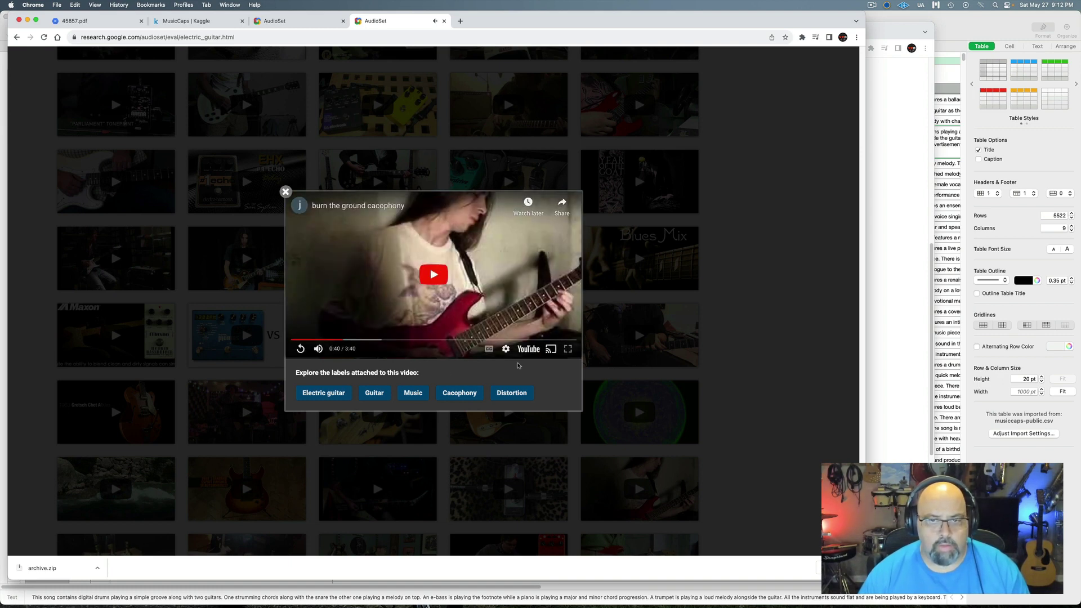
- Open the "burn the ground cacophony" video on YouTube, look over its page and pause playback
click(530, 348)
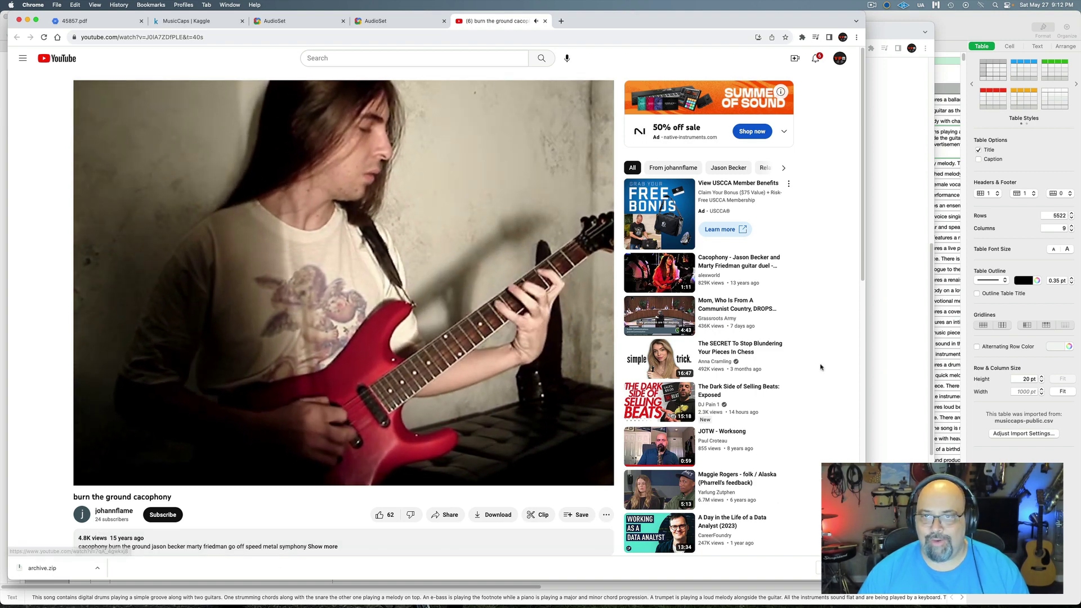
scroll(821, 367, down, 3)
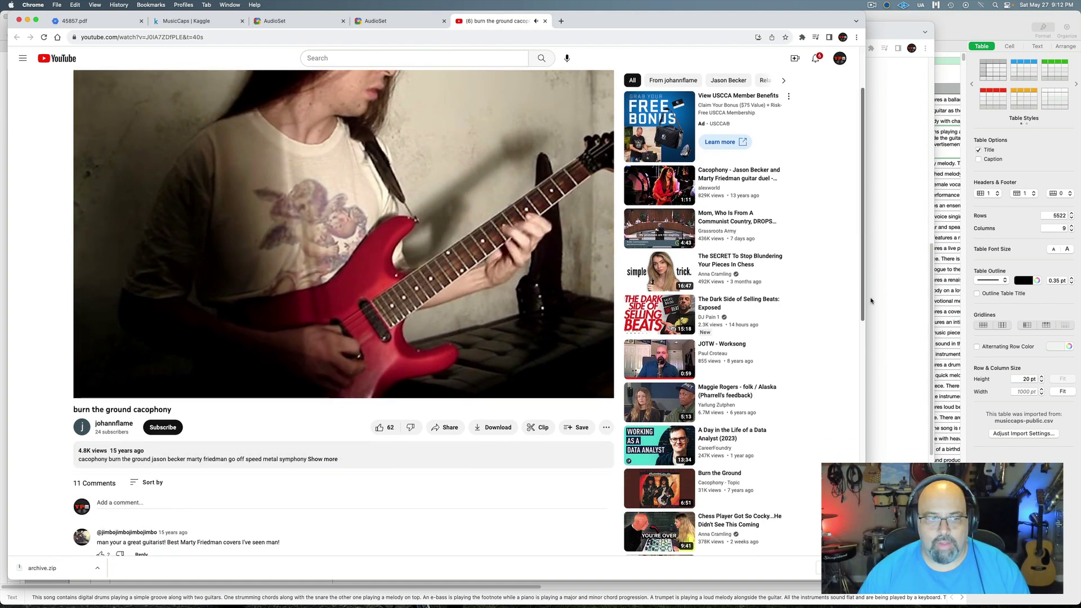
scroll(871, 300, up, 2)
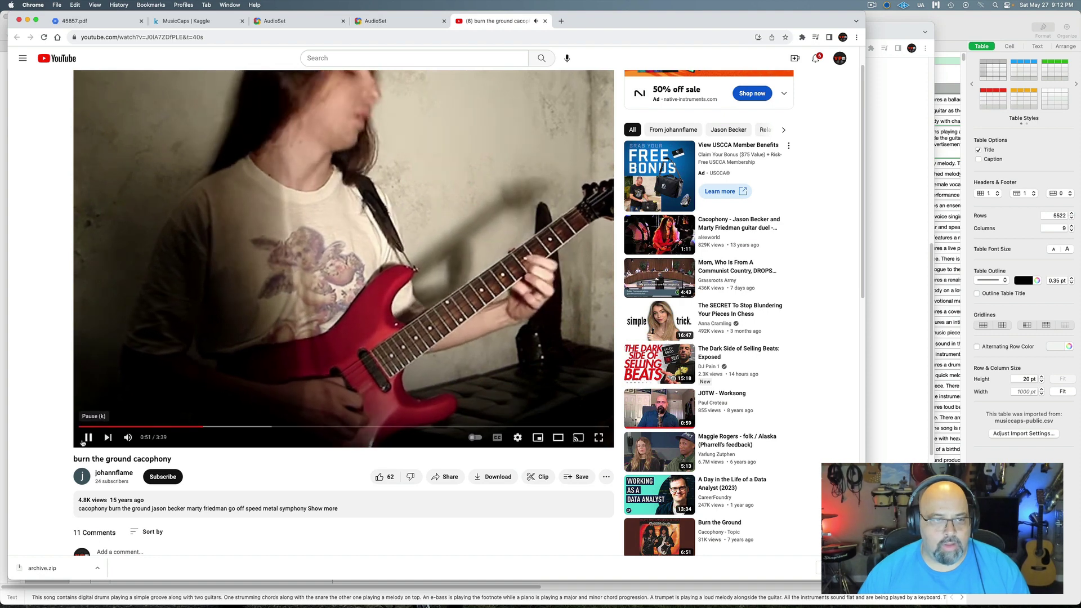
click(83, 442)
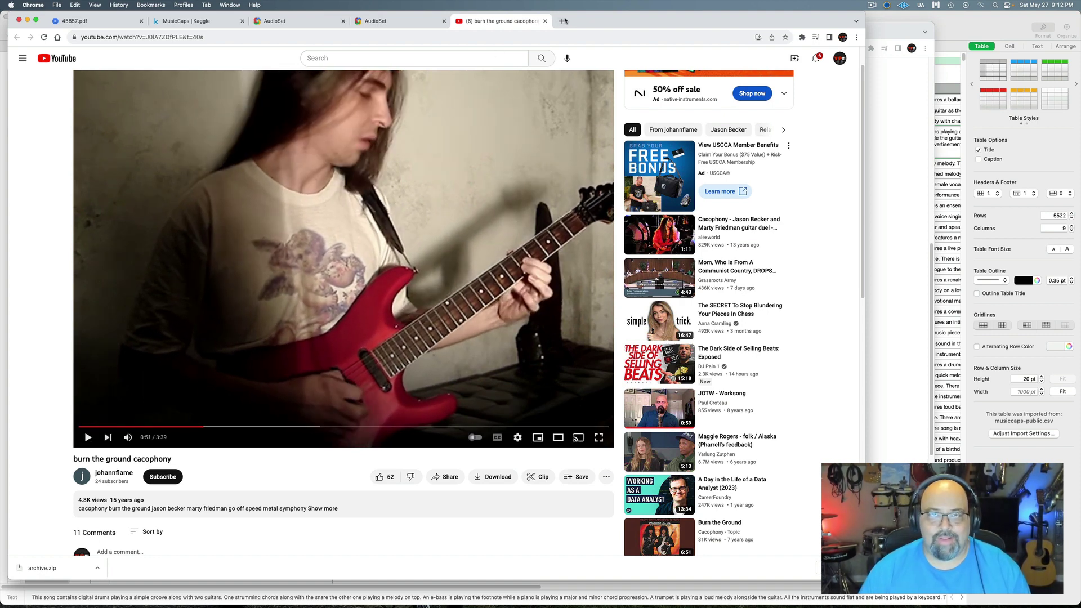
- Close the YouTube page and the video preview, and browse the evaluation videos for Electric guitar on AudioSet
click(545, 21)
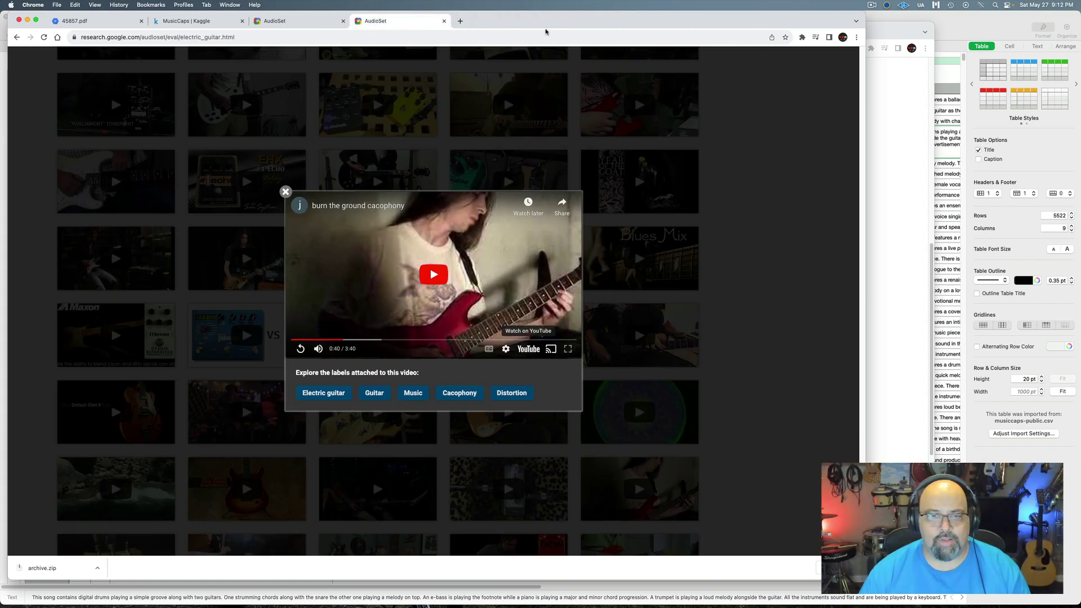
click(282, 198)
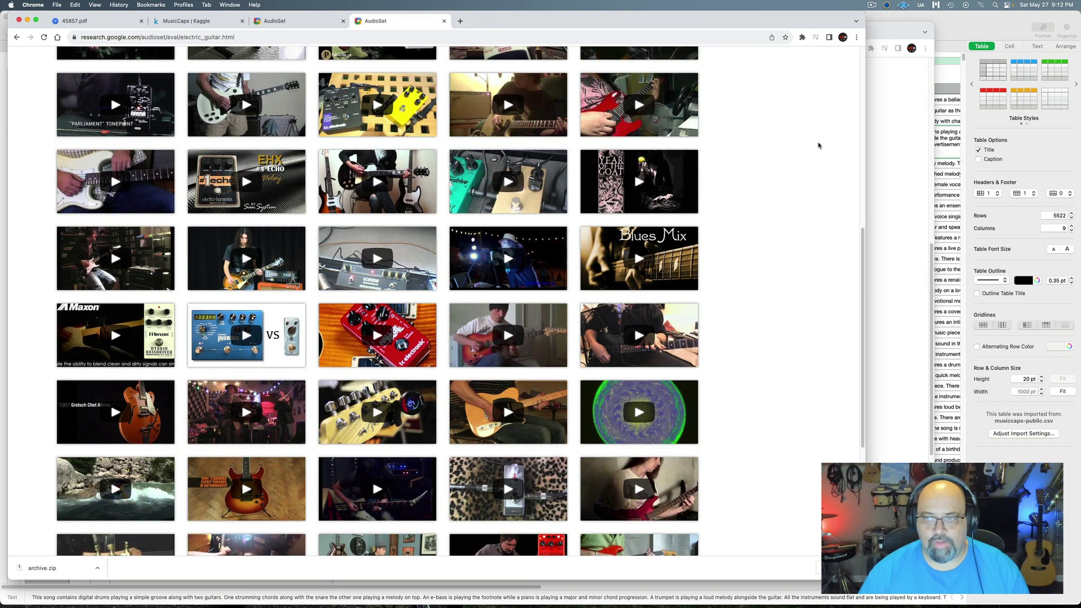
drag(863, 247, 869, 355)
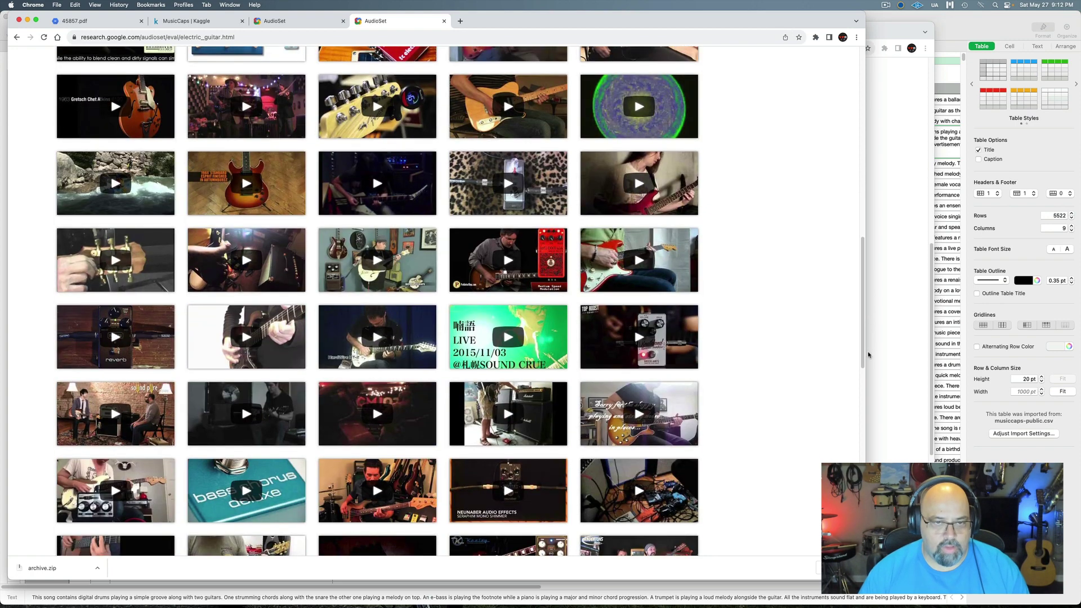
drag(868, 355, 871, 390)
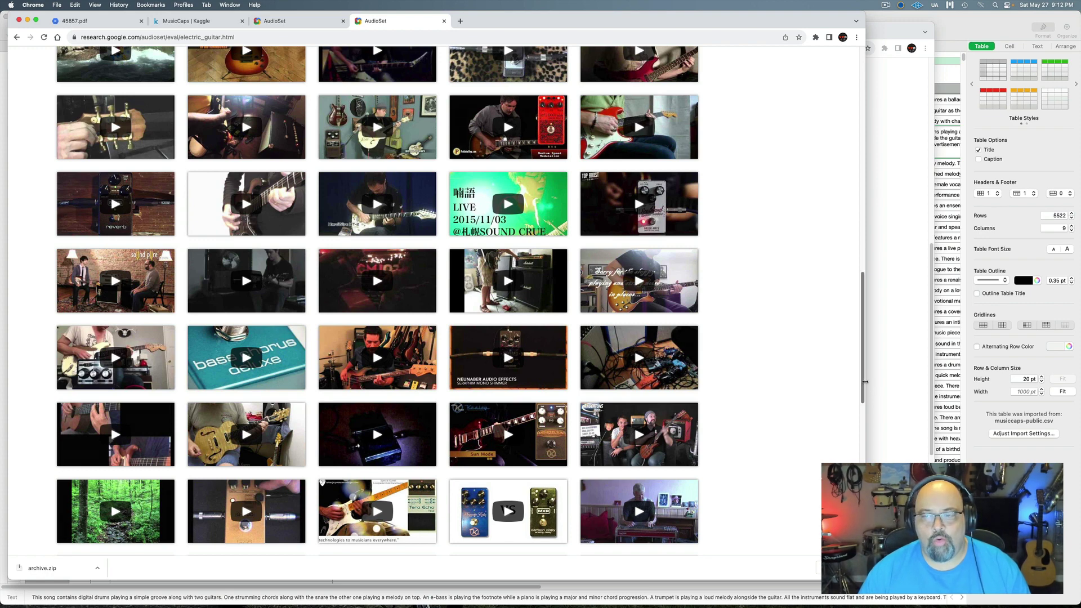
drag(864, 383, 774, 383)
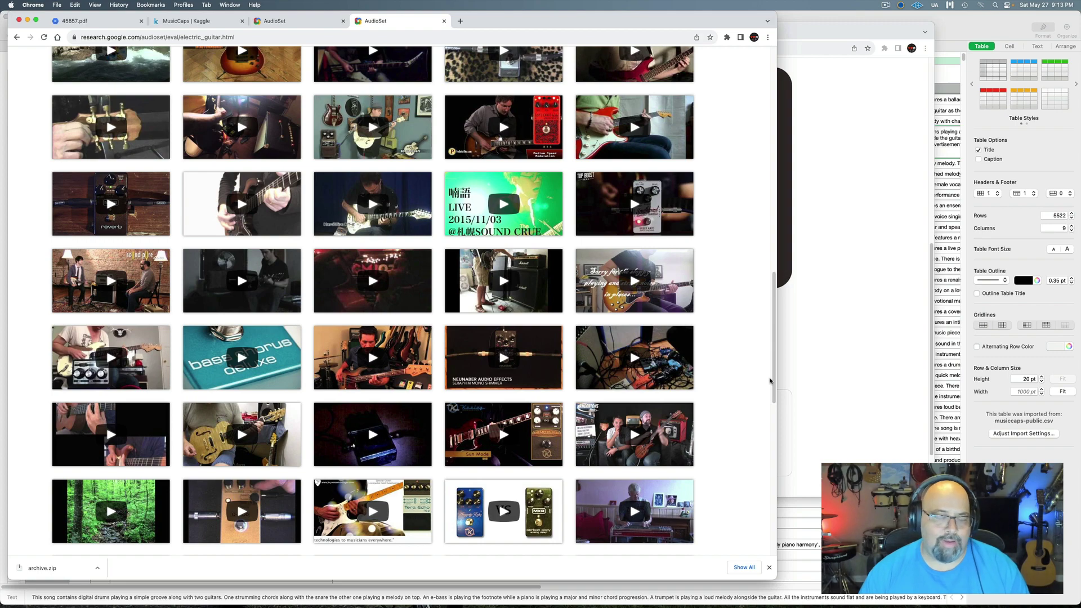
drag(771, 380, 497, 137)
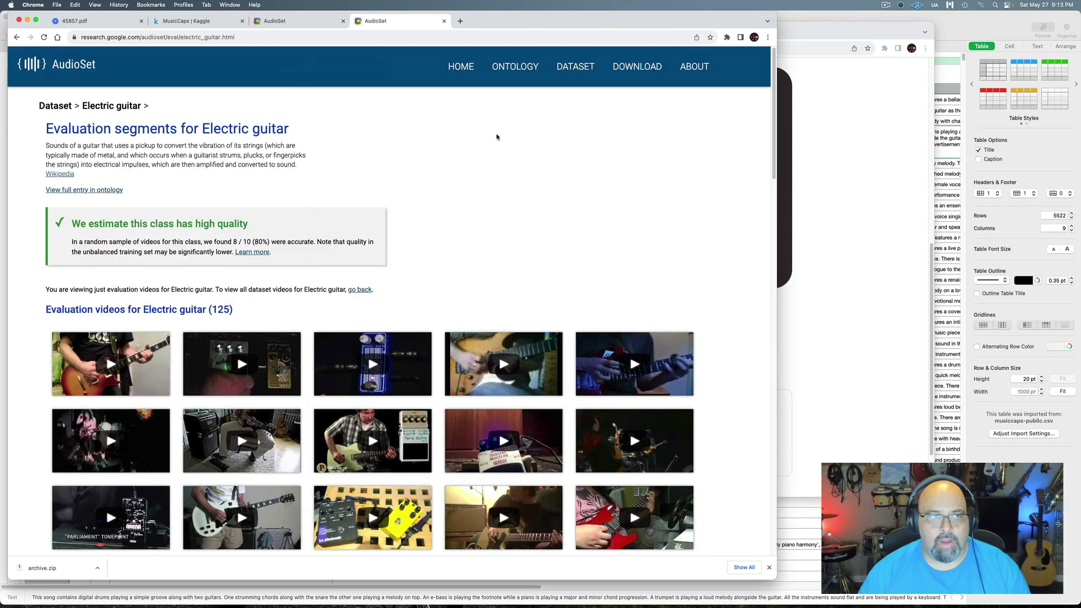
- Bring up the MusicCaps dataset page on Kaggle and switch to the musiccaps-public spreadsheet in Numbers
click(288, 28)
click(199, 22)
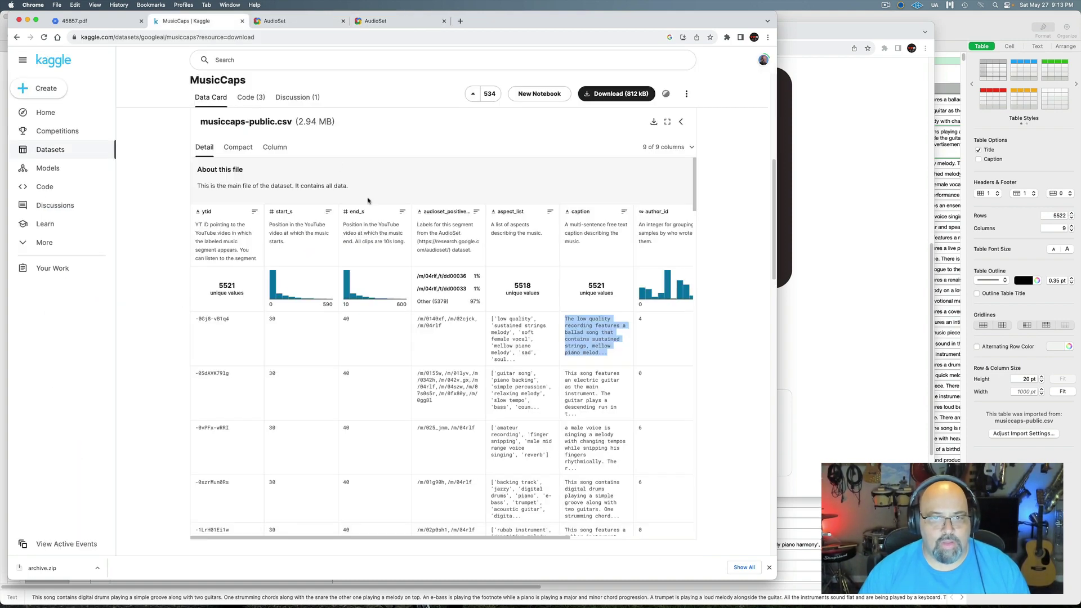
click(819, 535)
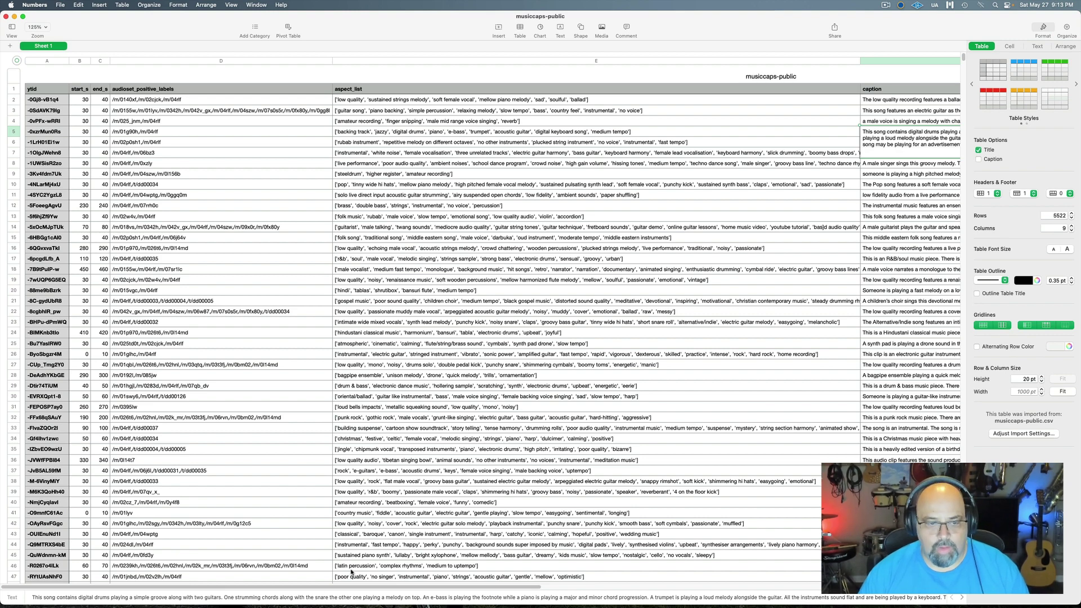
- Examine the song descriptions in the caption column and the columns after it in the musiccaps-public table
key(Down)
key(Down)
key(Down)
key(Down)
key(Down)
key(Down)
key(Down)
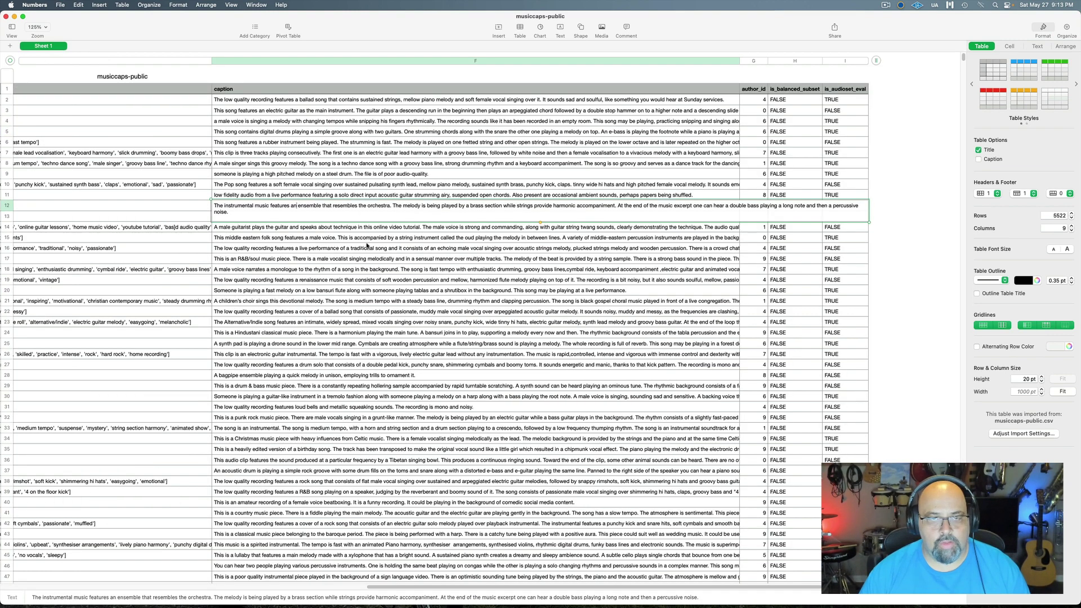
click(924, 156)
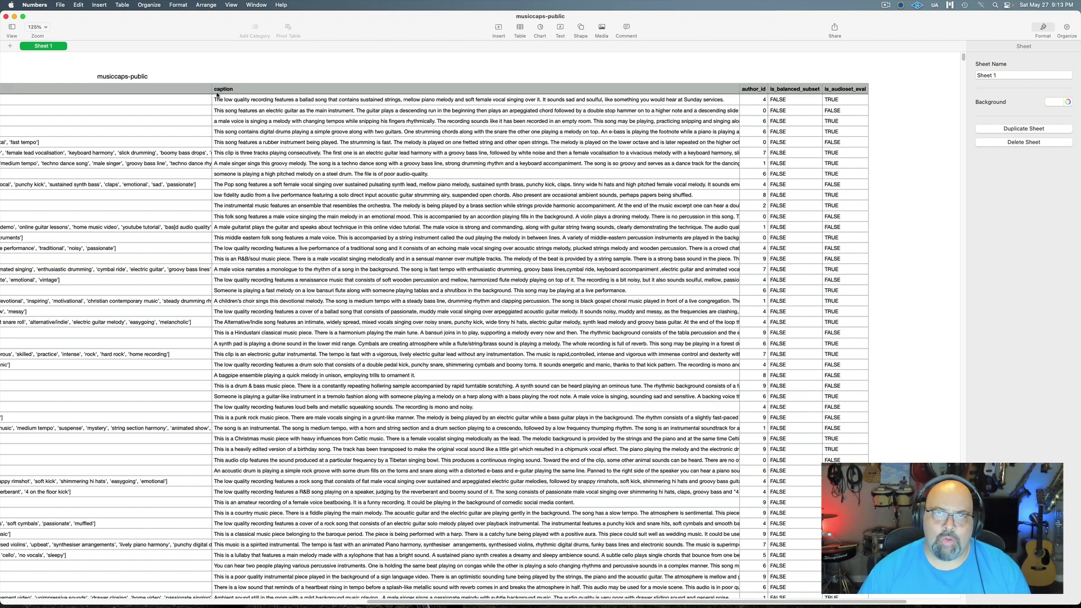
- Switch to AI Test Kitchen in Chrome, launch MusicLM, read its prompt guidelines and dismiss the introduction
key(super+Tab)
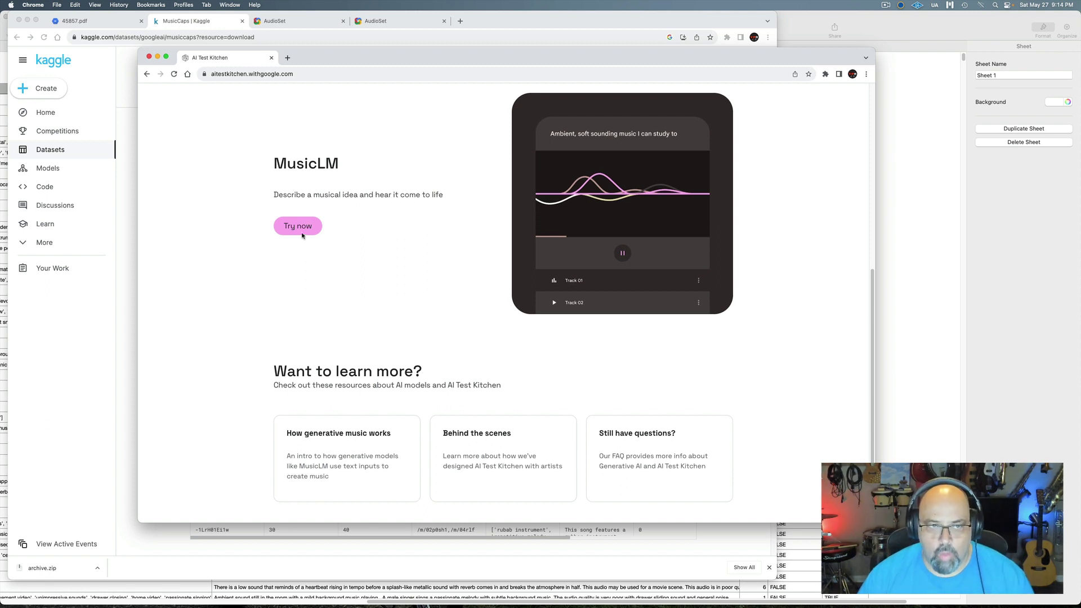
click(304, 228)
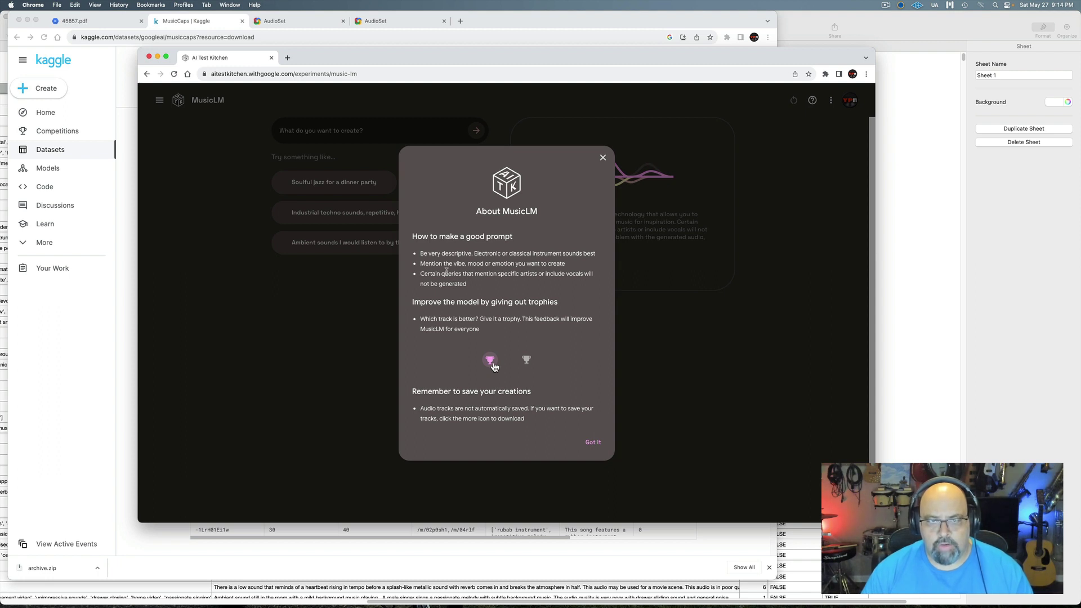
drag(446, 274, 463, 287)
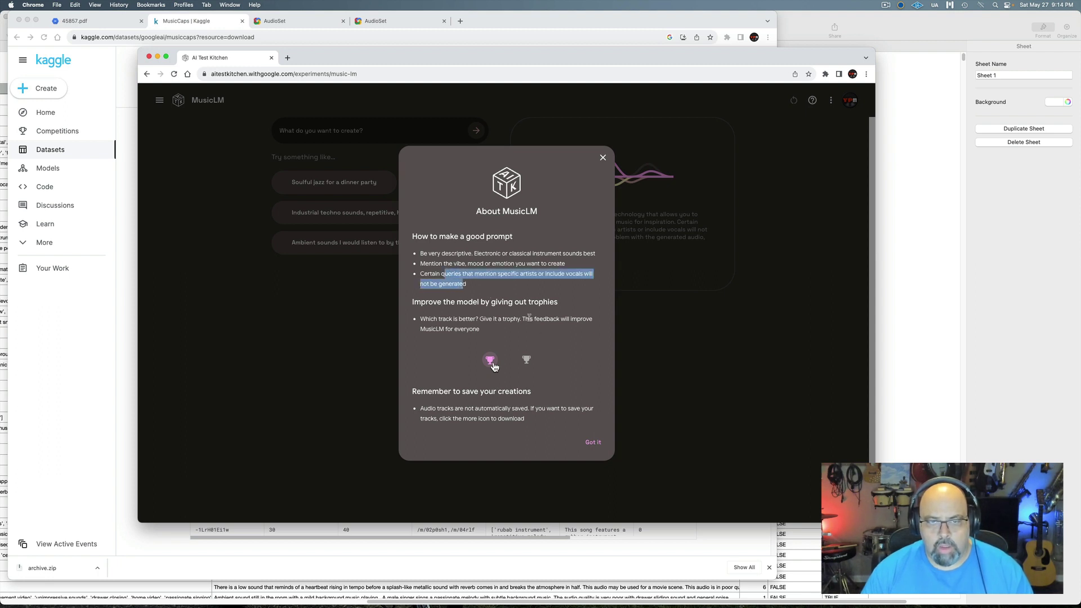
click(593, 443)
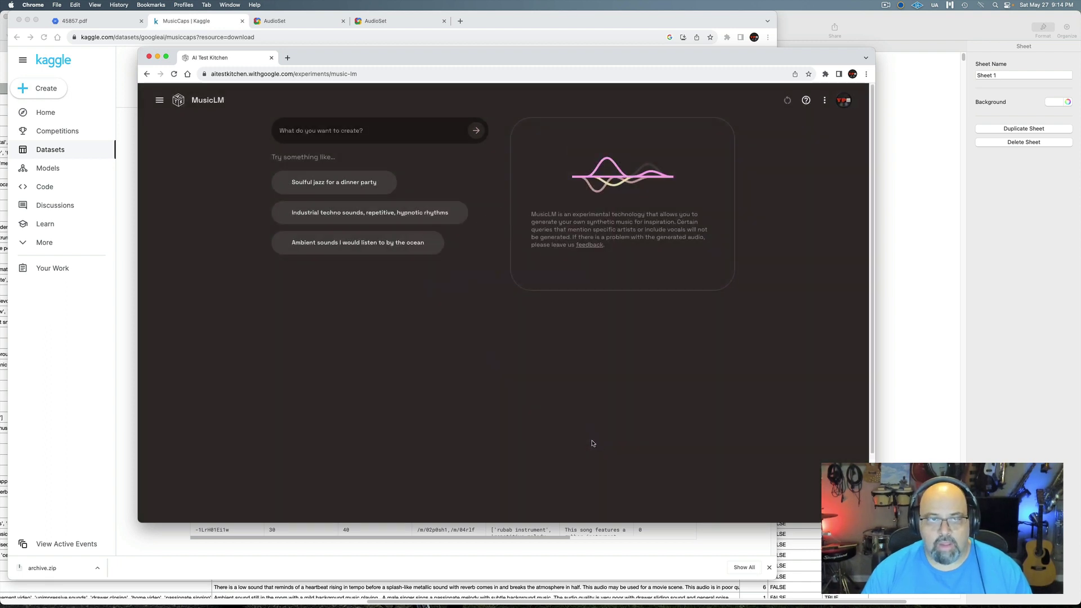
- Generate tracks from the prompt "Energetic EDM club music with a big kick drum and high intensity synthesizers." and award Track 02 the trophy
click(380, 128)
text(Energetic E)
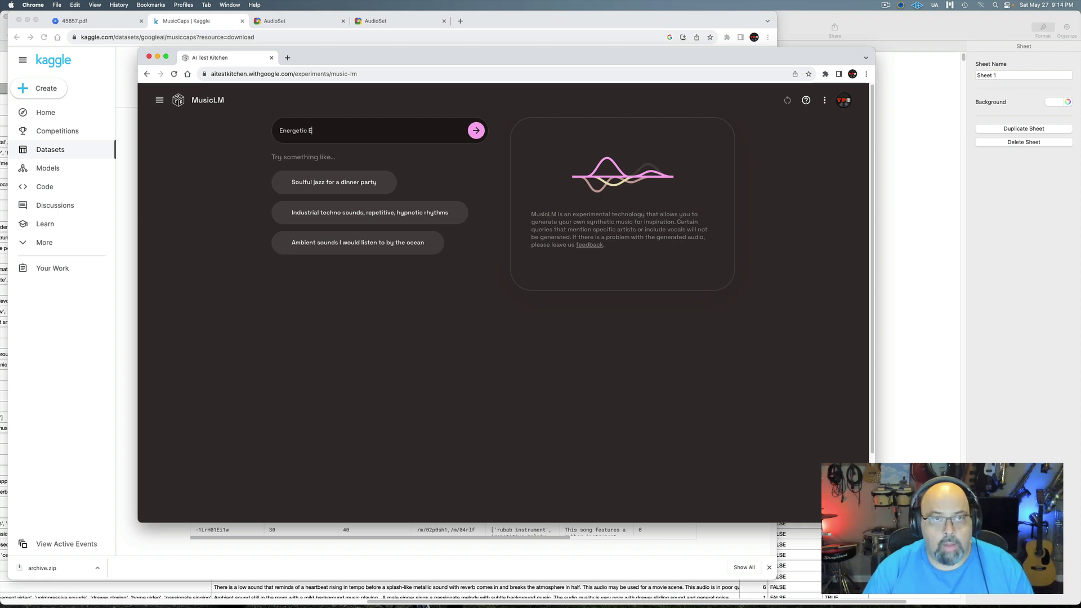
text(DM club music )
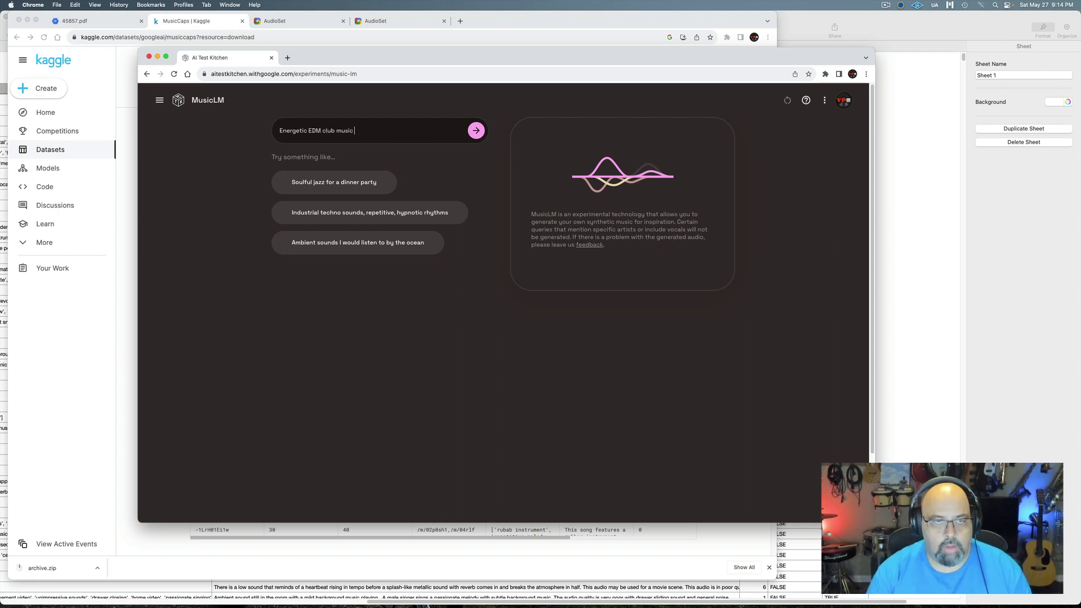
text(with a)
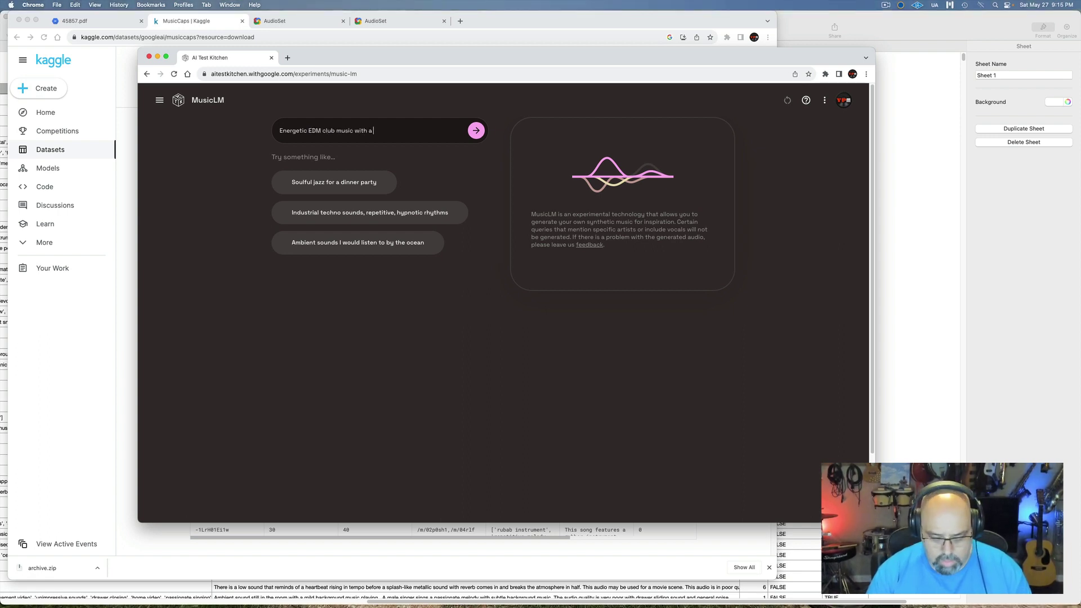
text( big)
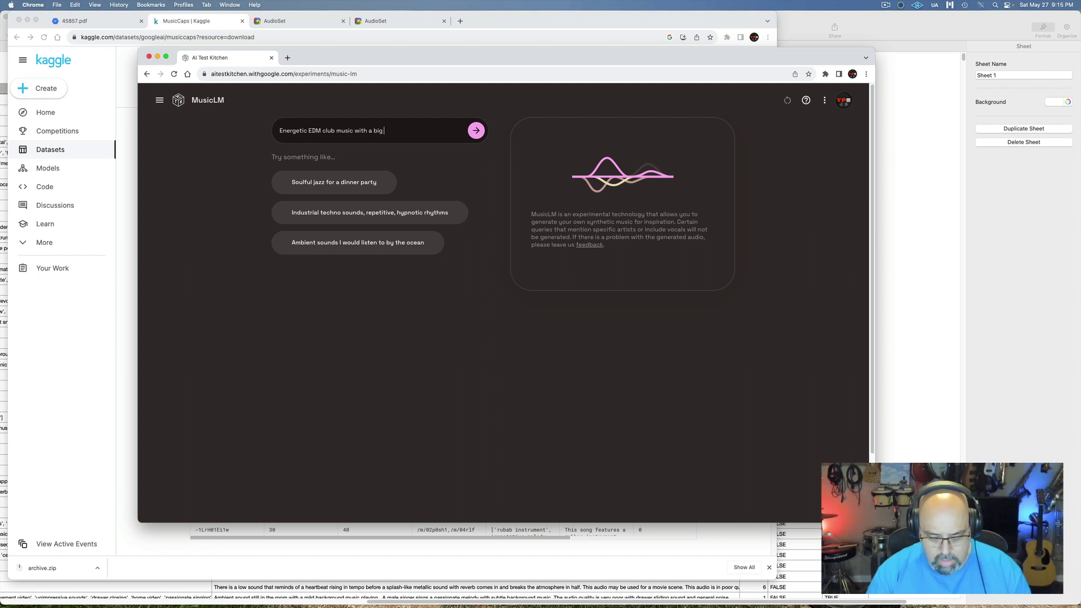
text( kick drum )
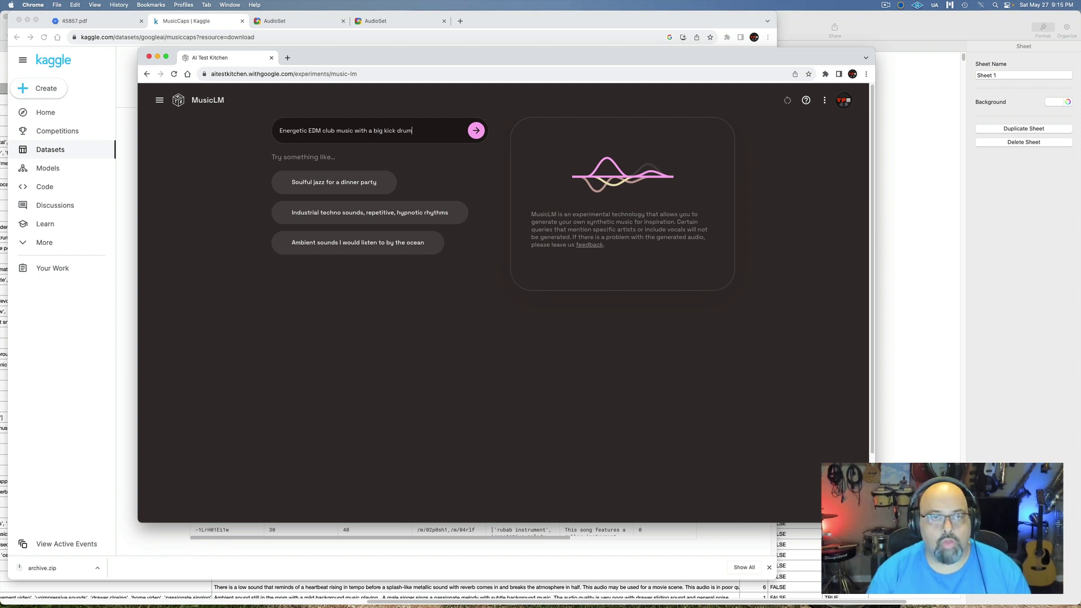
text(and higgh)
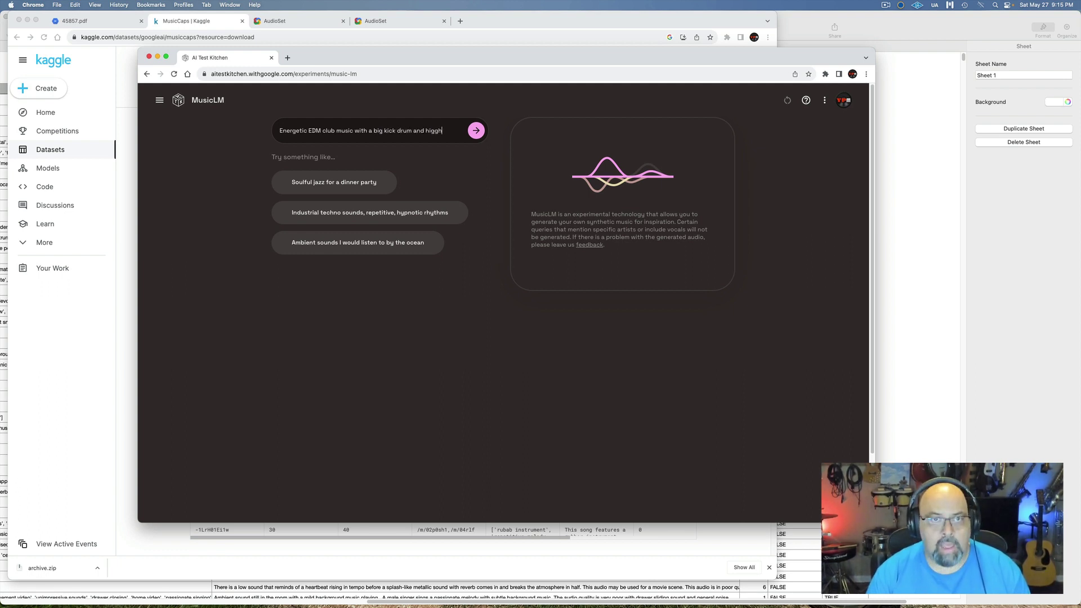
key(BackSpace)
key(BackSpace)
text(h inte)
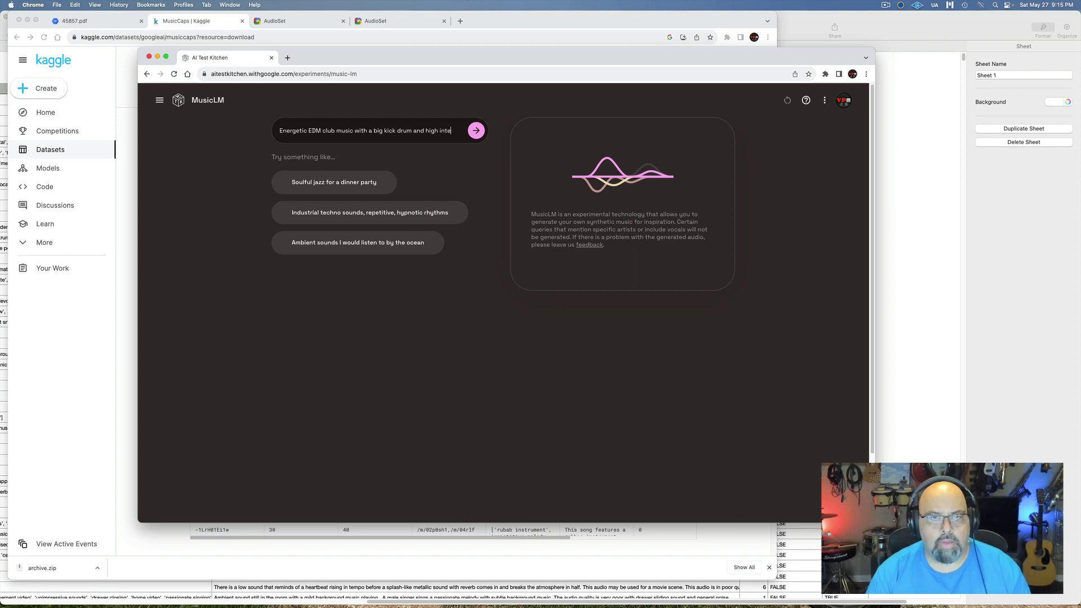
text(nsity synthe)
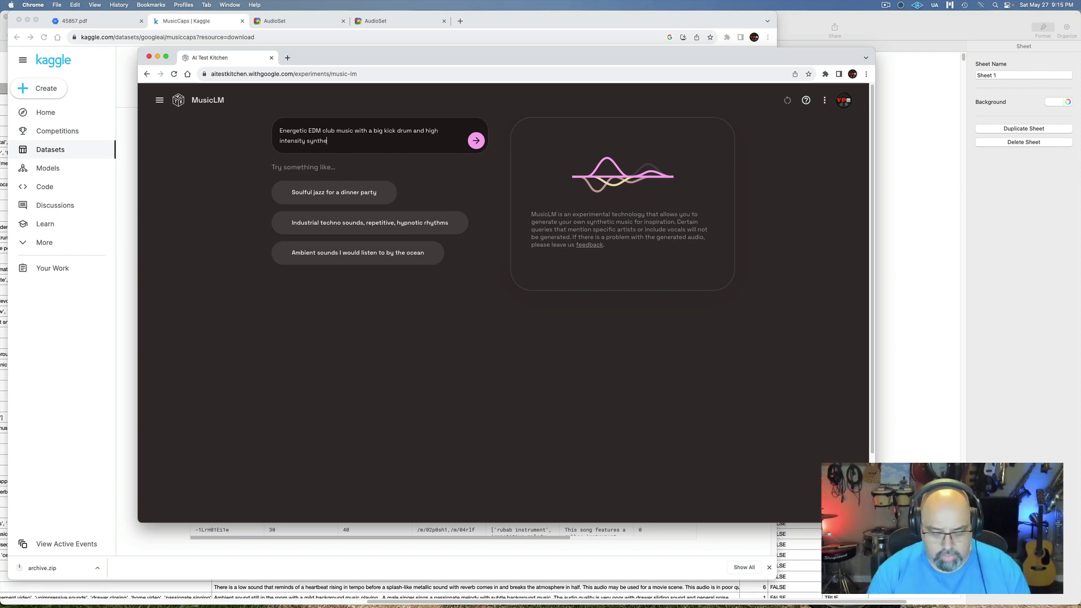
text(ier)
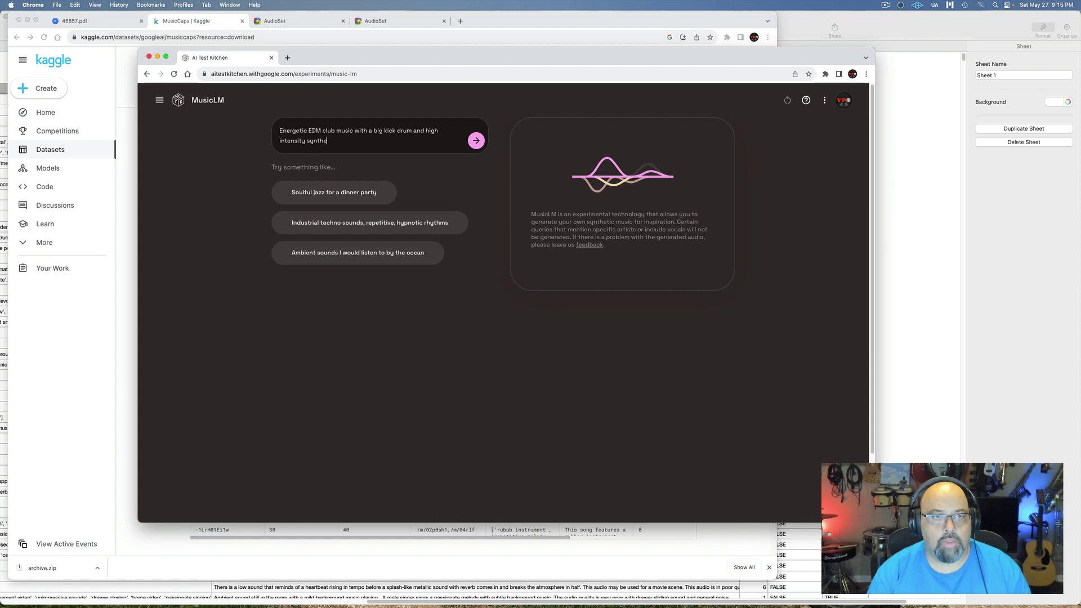
text(sizers.)
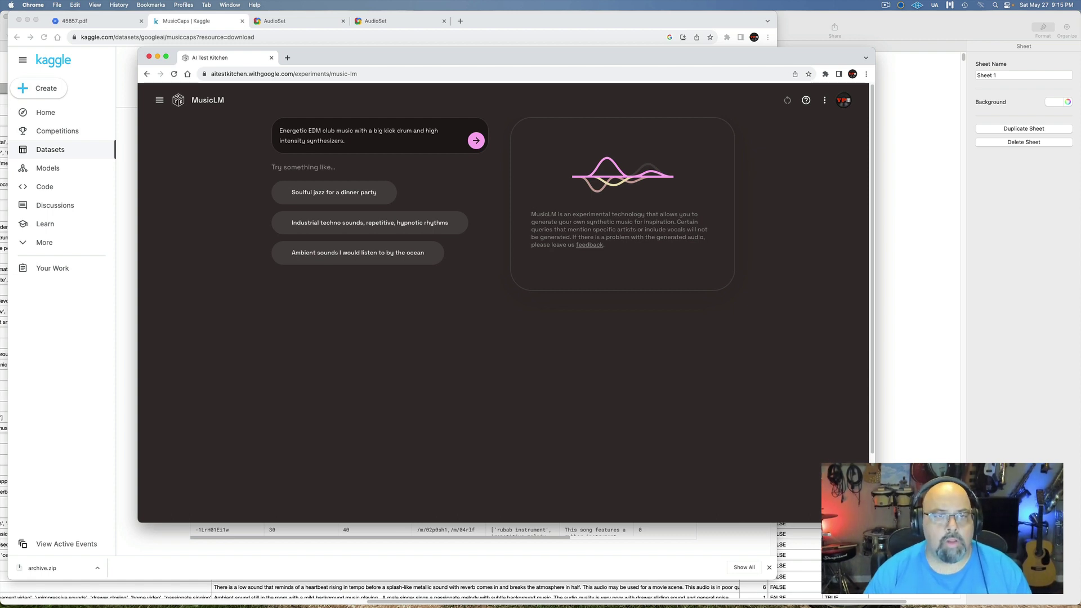
click(476, 142)
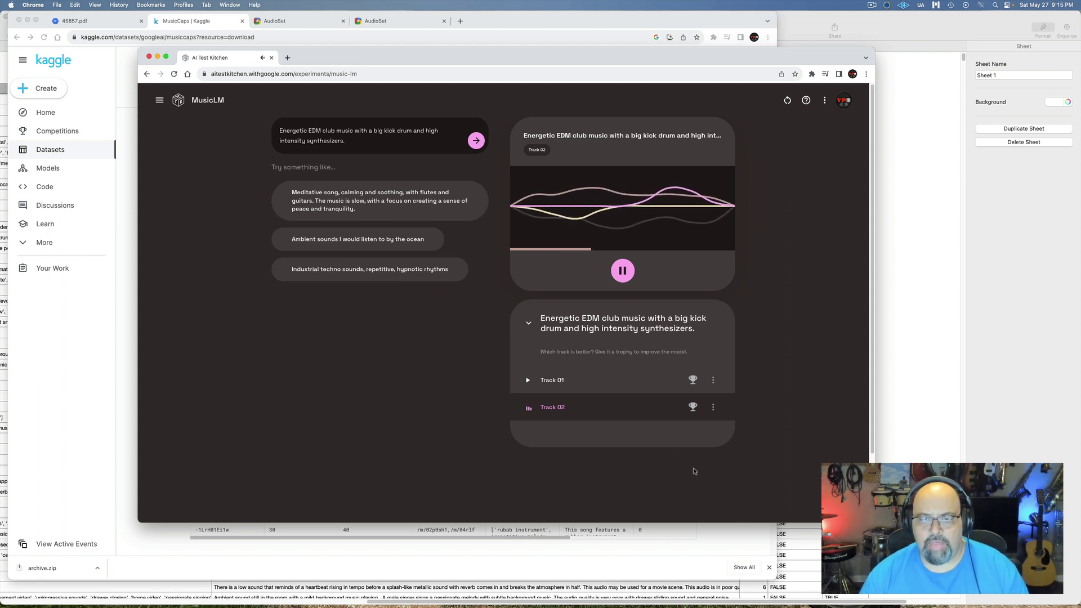
click(694, 407)
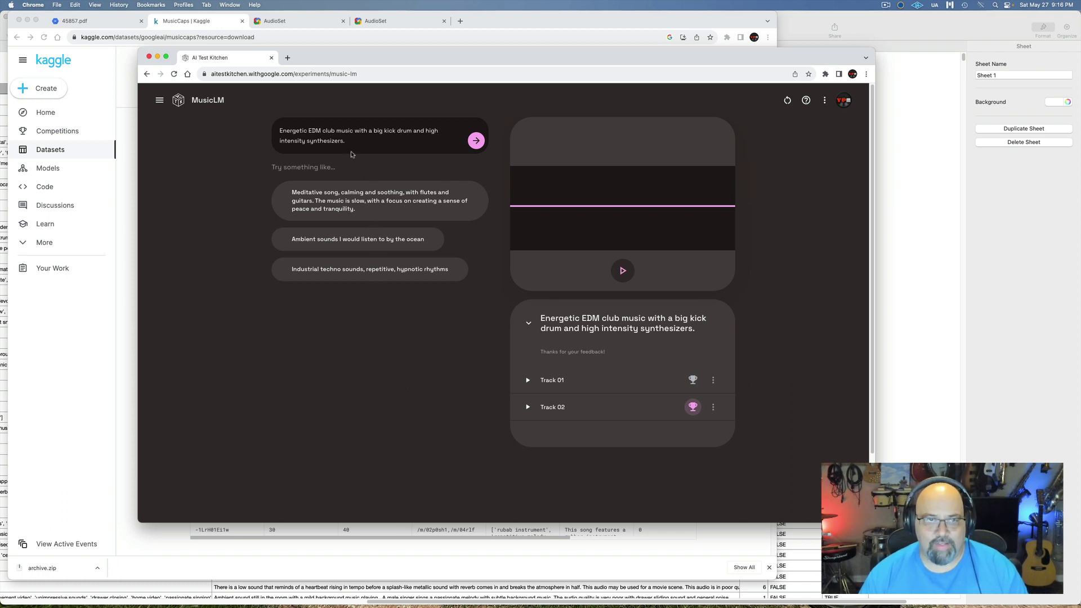
- Replace the prompt with "EDM music inspired by Aoki" and generate new tracks from it
drag(348, 142, 277, 128)
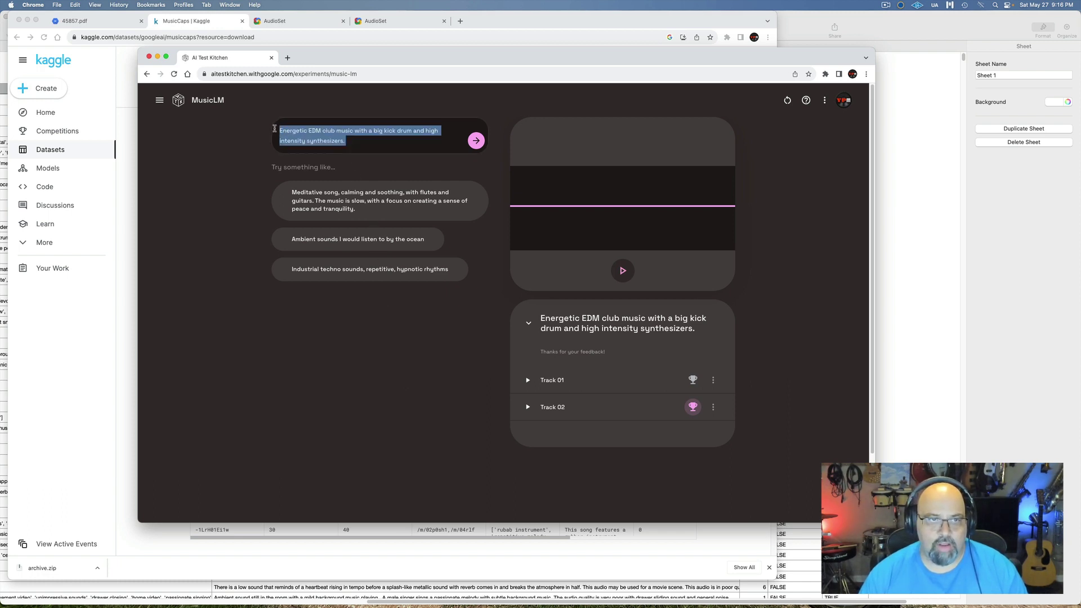
text(EDM ms)
text(si)
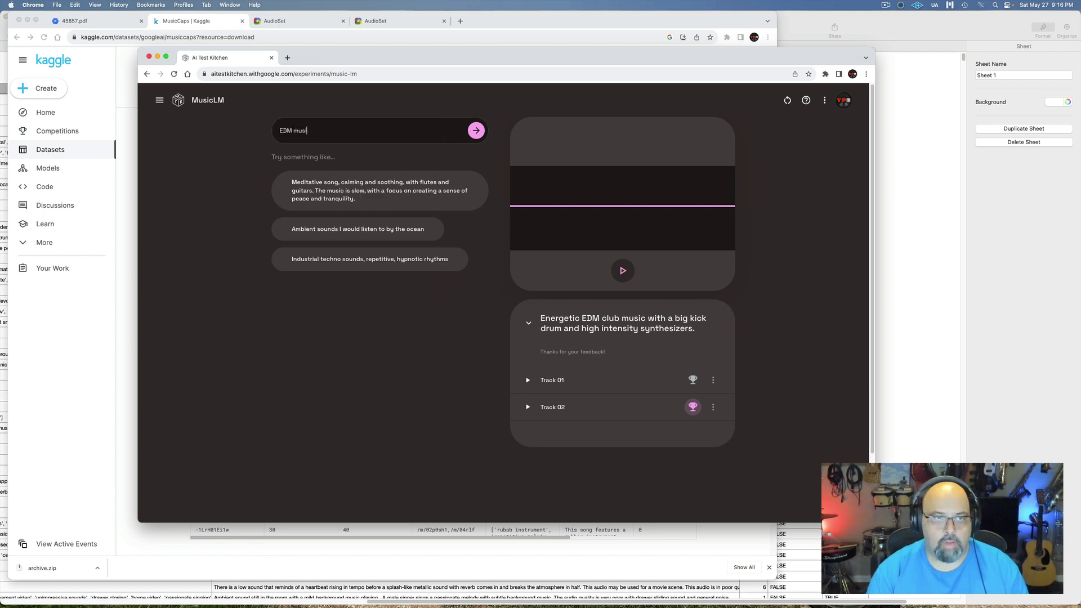
text(c inspired by Aoki)
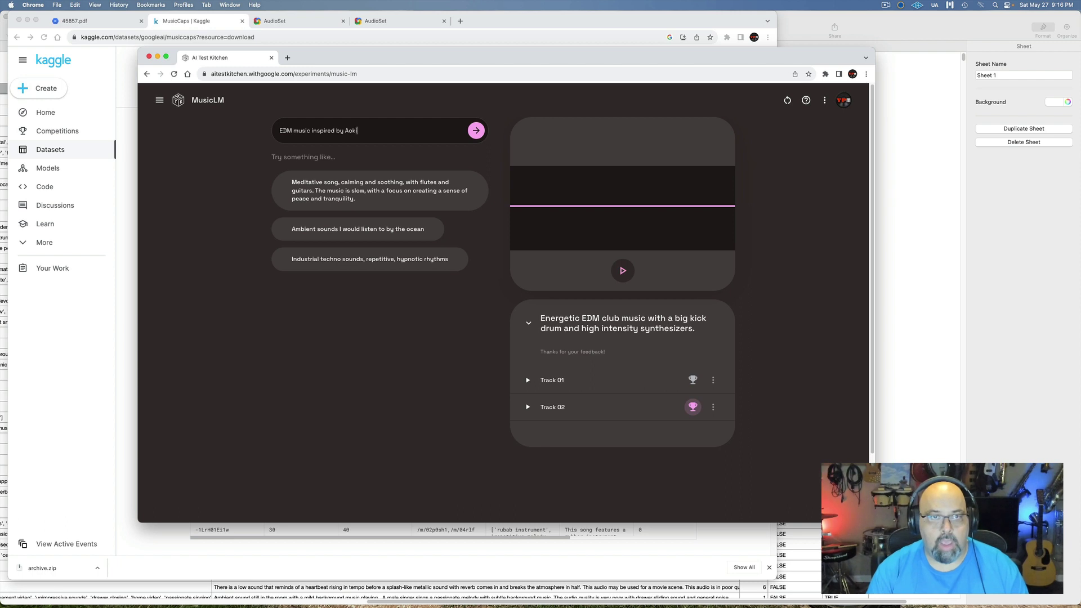
click(476, 131)
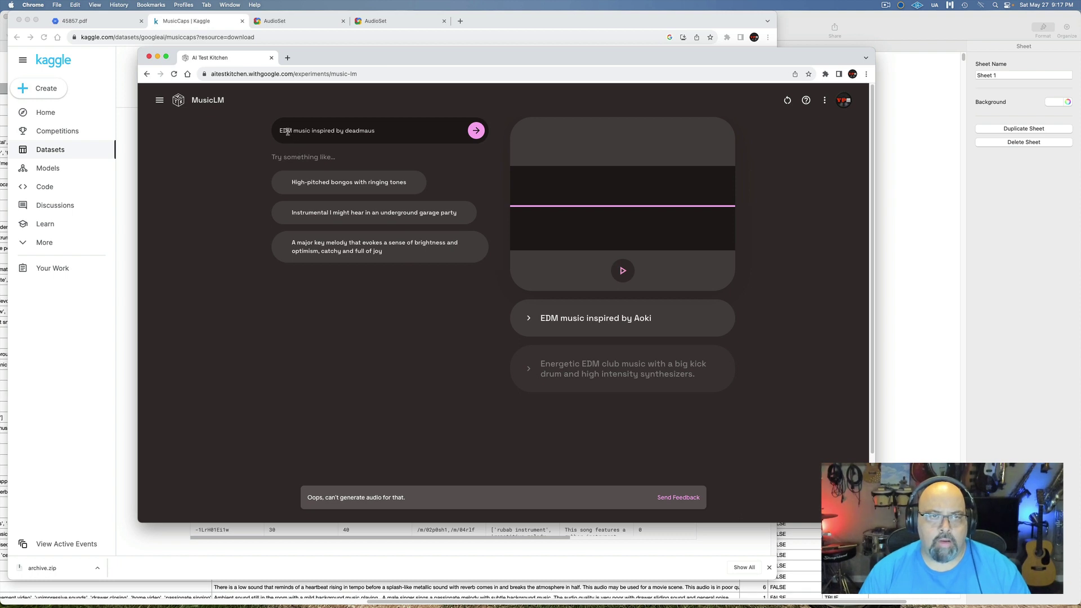
- Replace the prompt with "solo classical piano, romantic period, quiet dinner music" and generate tracks from it
drag(280, 131, 401, 126)
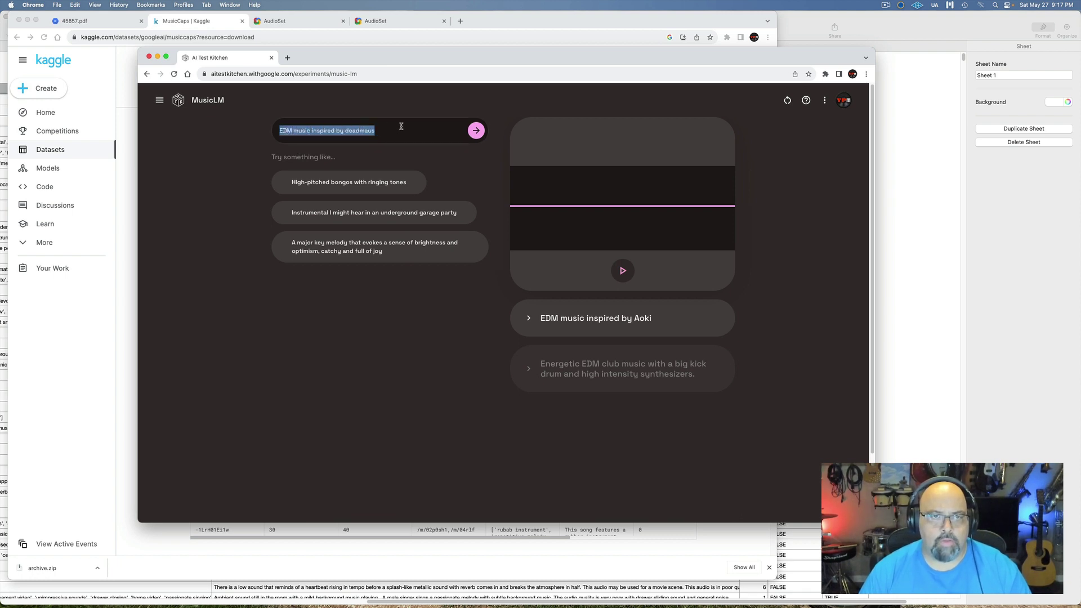
key(BackSpace)
text(solo)
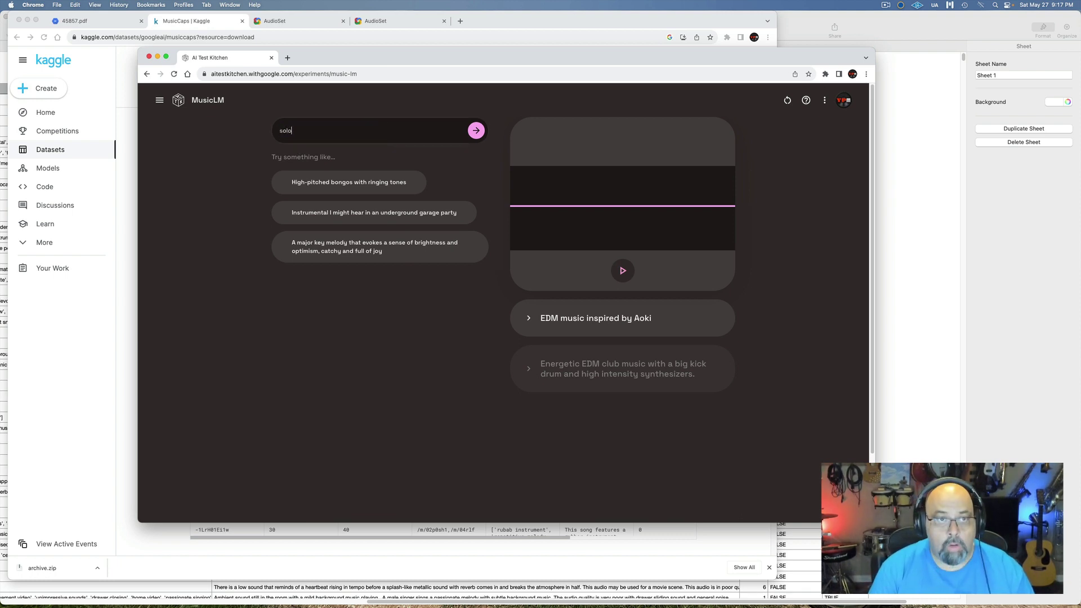
text( classic)
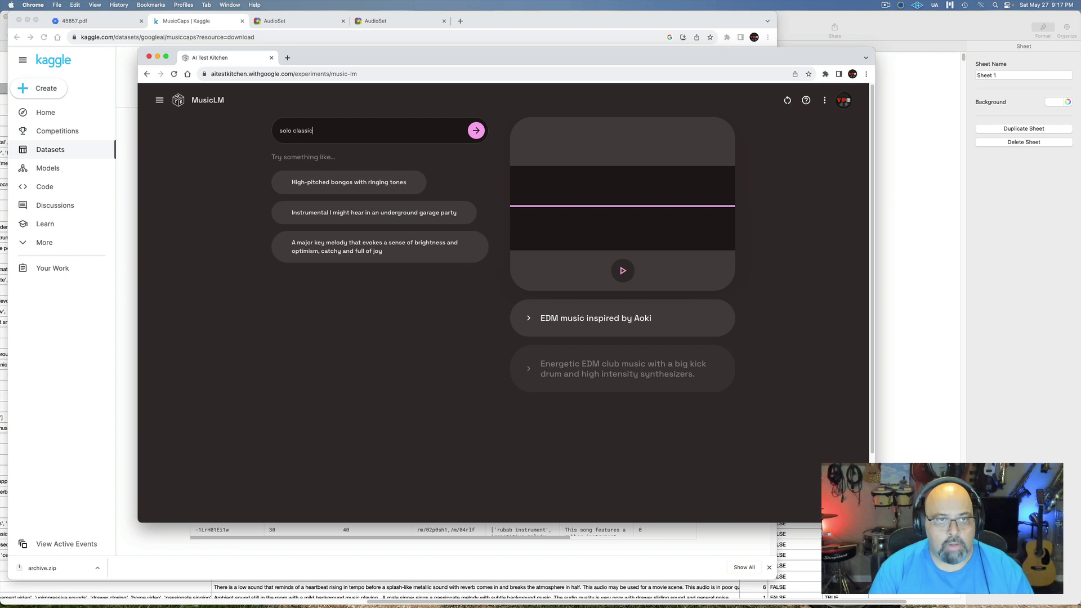
text(al piano,)
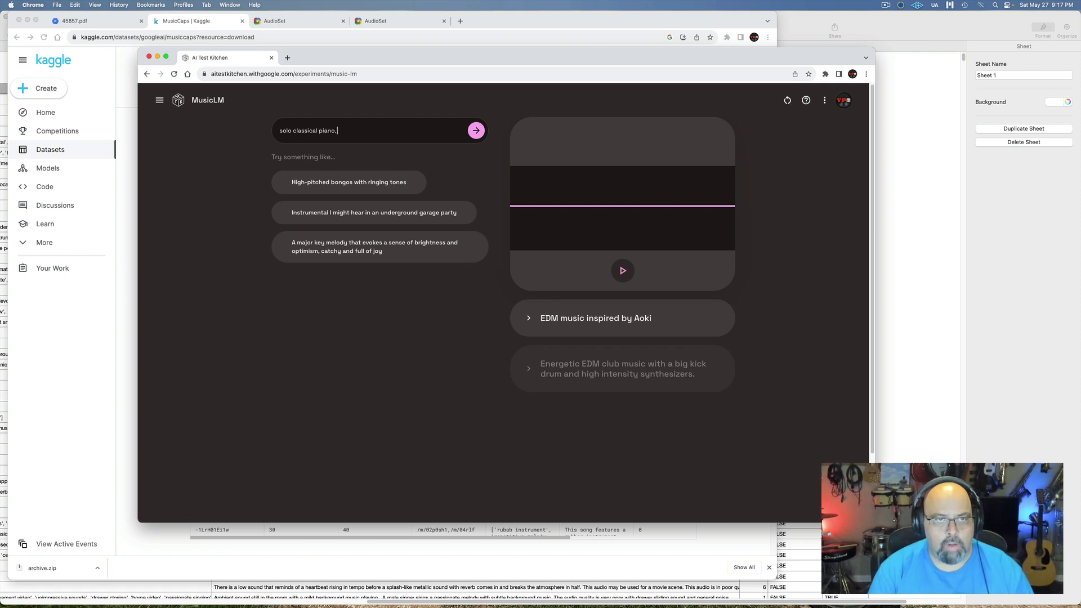
text( romantic period)
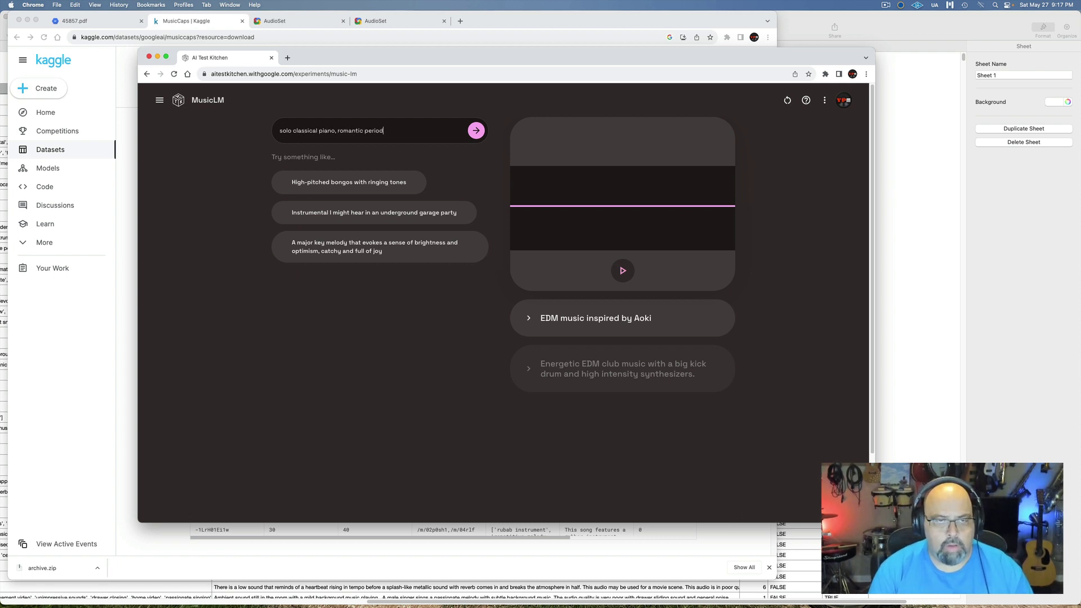
text(, quiet dinner music)
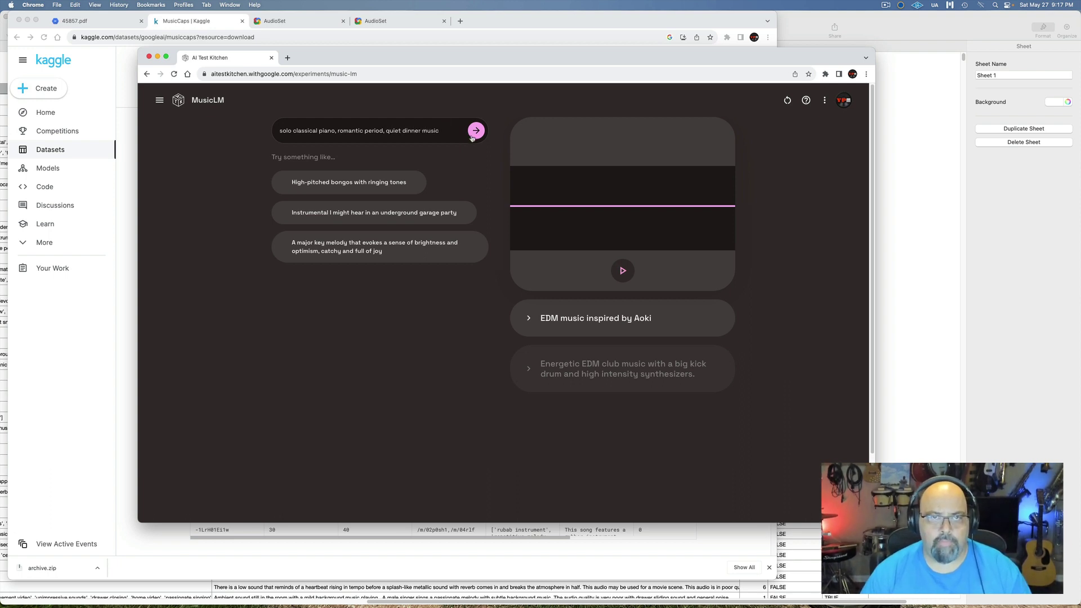
key(Return)
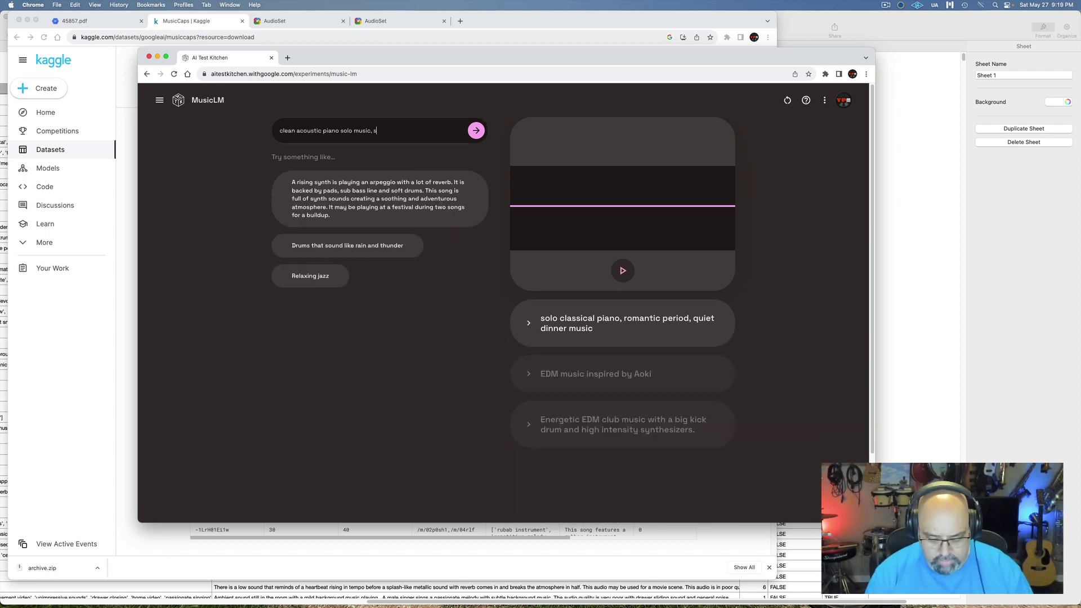
- Complete the prompt as "clean acoustic piano solo music, somber mood for a funeral" and generate tracks from it
text(omber m)
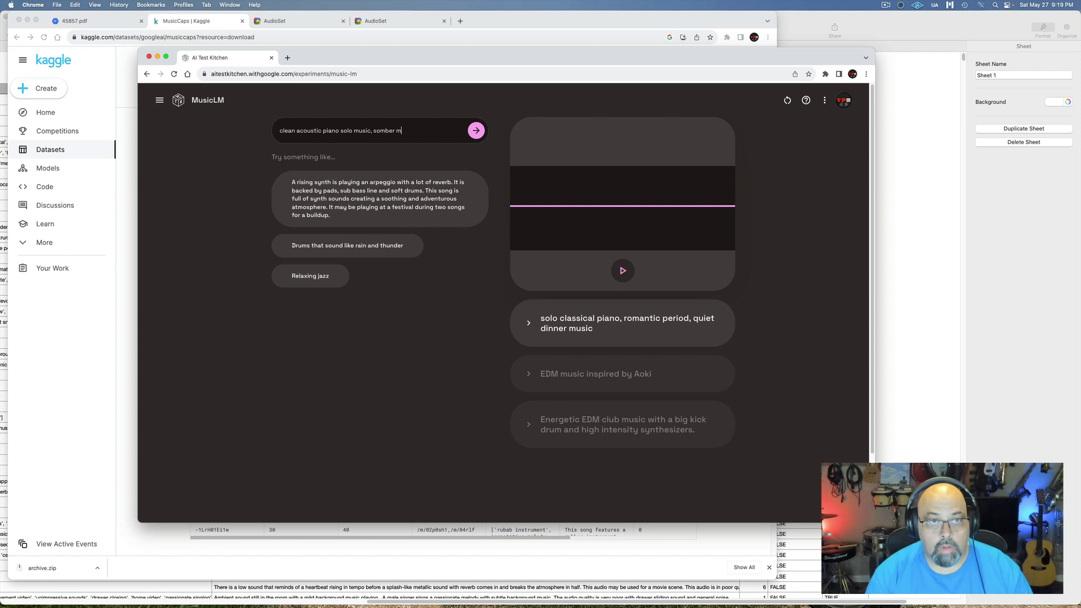
text(o)
text(od for a funeral)
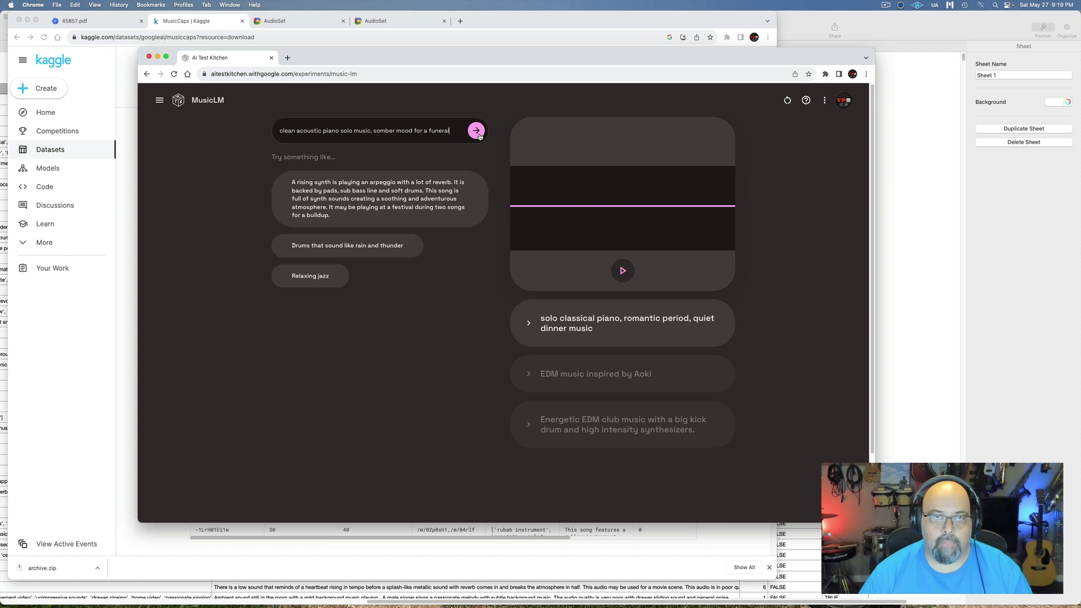
key(Return)
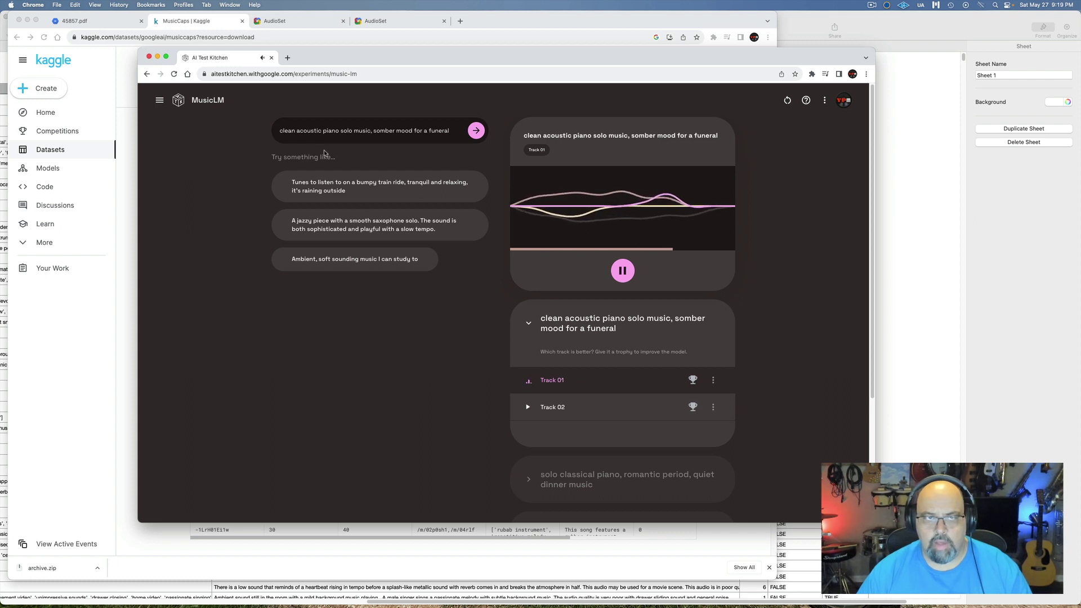
- Change the word "clean" in the prompt to "simple slow" and generate new tracks
double_click(291, 131)
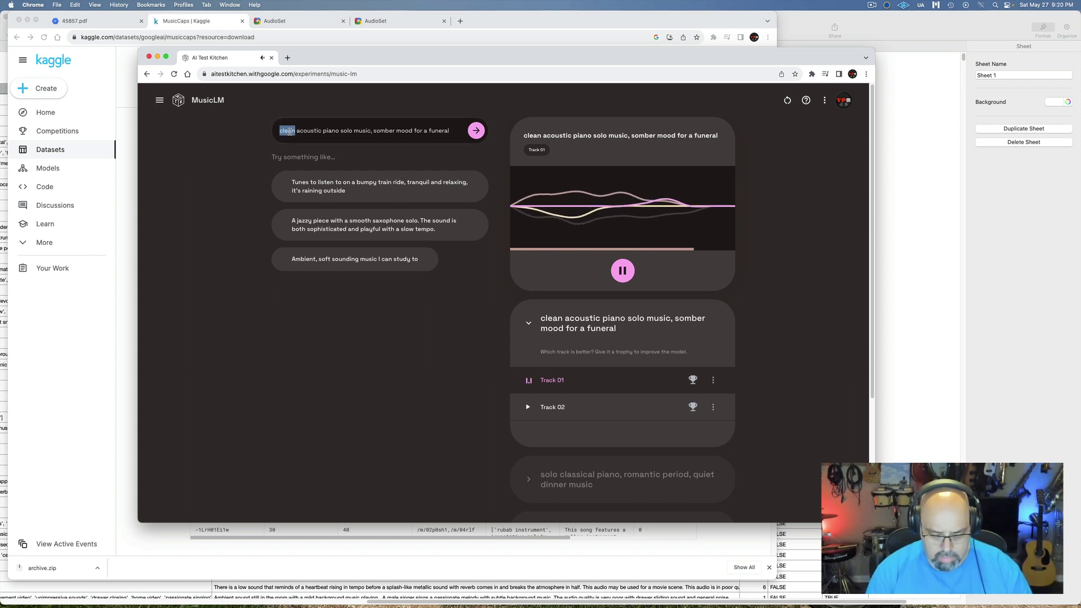
text(simple slow)
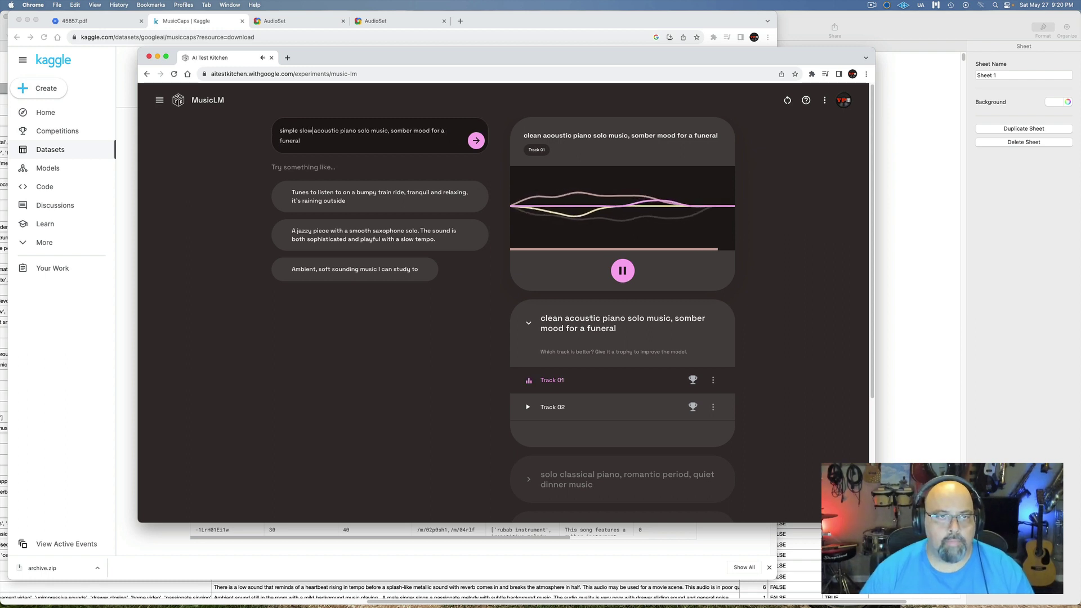
click(478, 142)
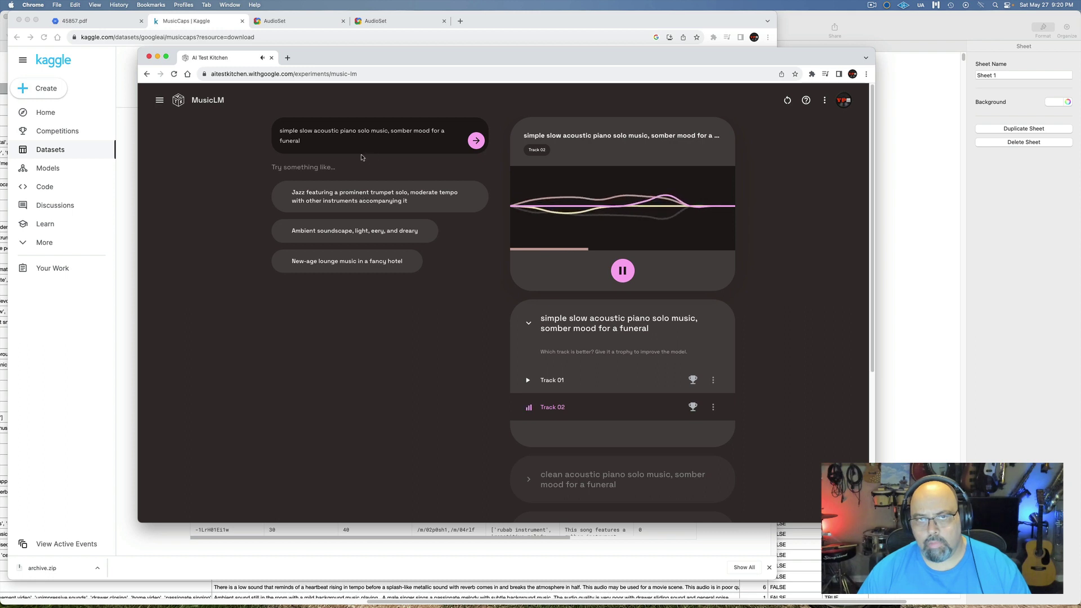
- Extend the end of the funeral piano prompt with ", music in a minor key" and generate new tracks
click(320, 142)
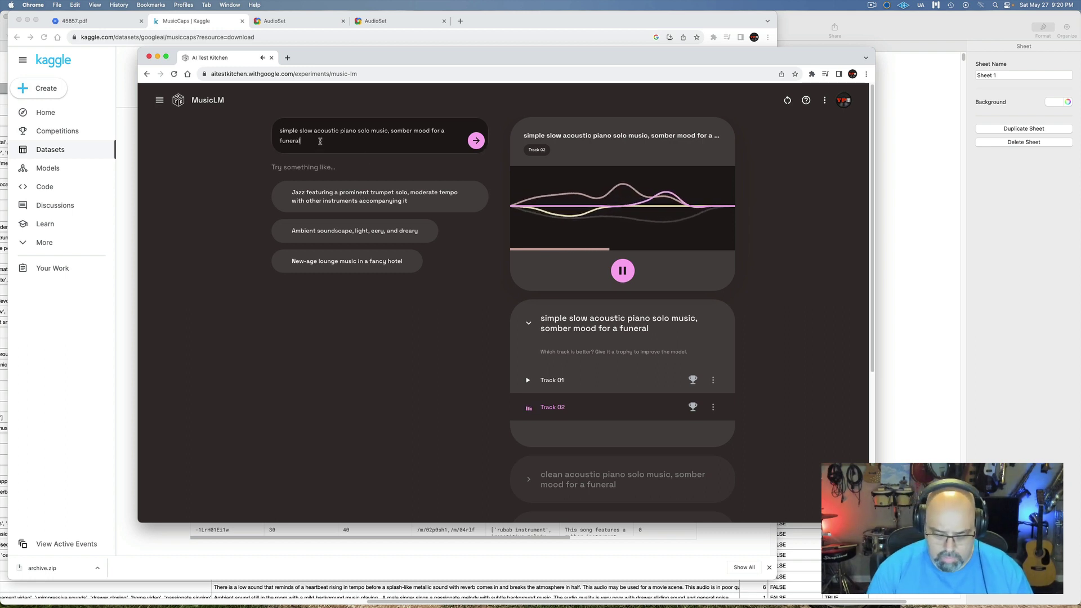
text(, muisc)
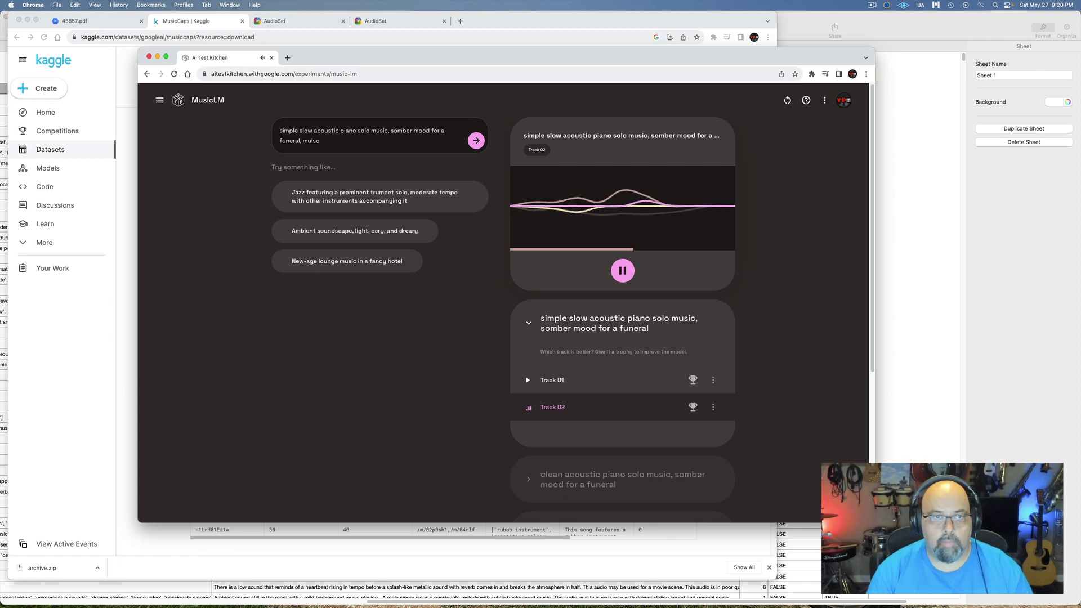
key(BackSpace)
key(BackSpace)
key(BackSpace)
text(sic in a mi)
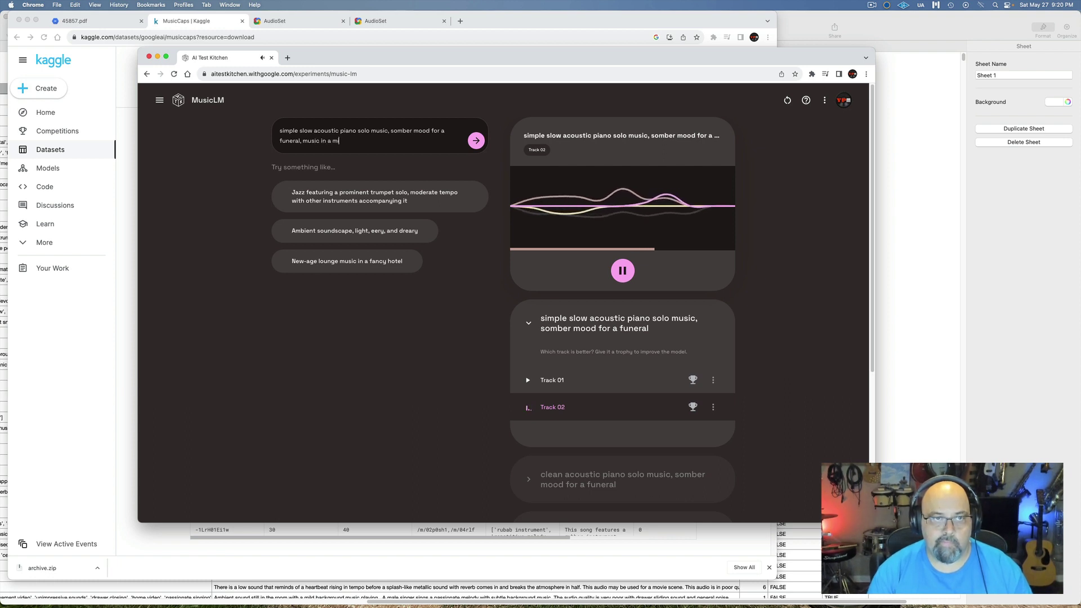
text(nor key)
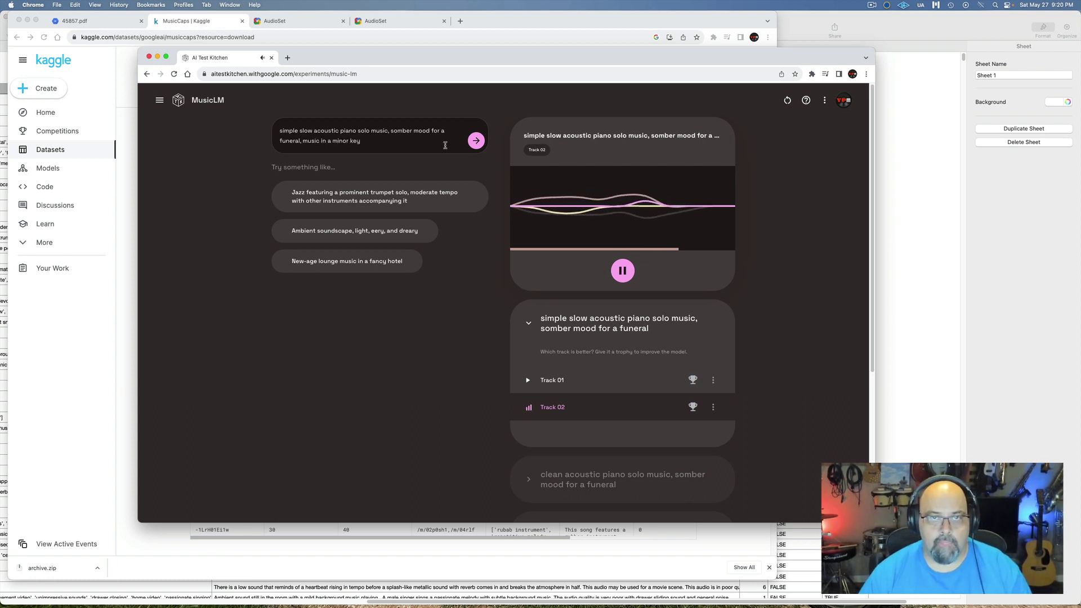
click(476, 141)
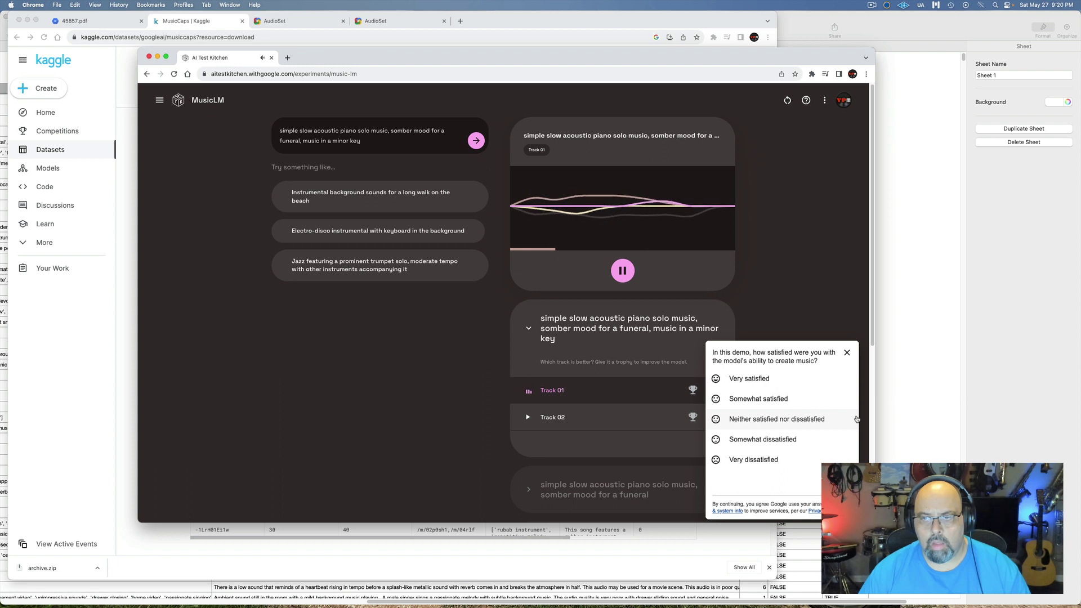
- Answer the survey with "Somewhat satisfied" and submit the comment "several inaccuracies, for example, creating somber music in a major key."
click(791, 401)
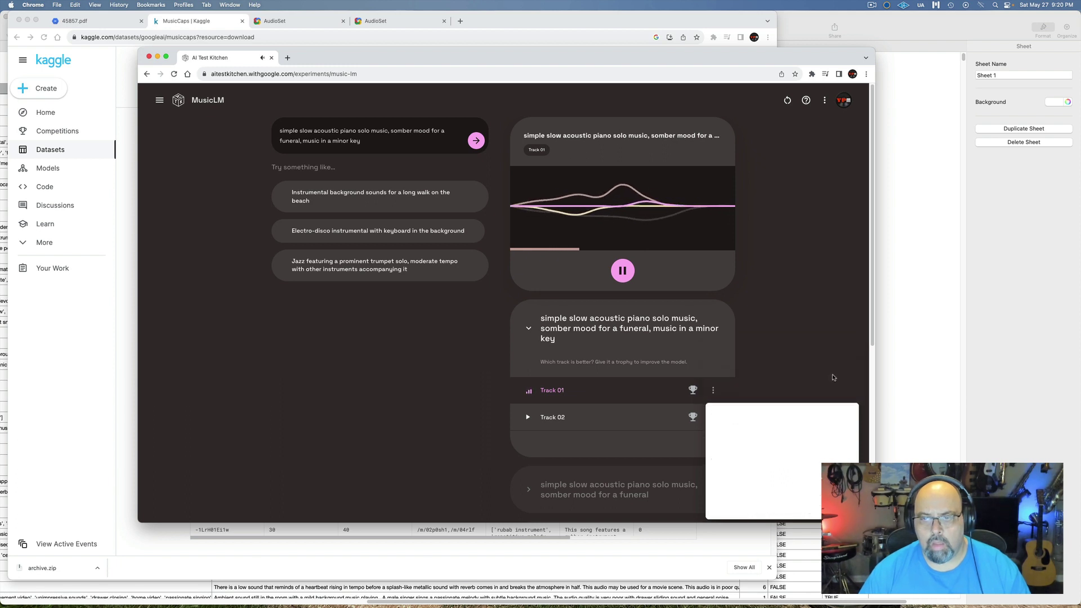
click(795, 446)
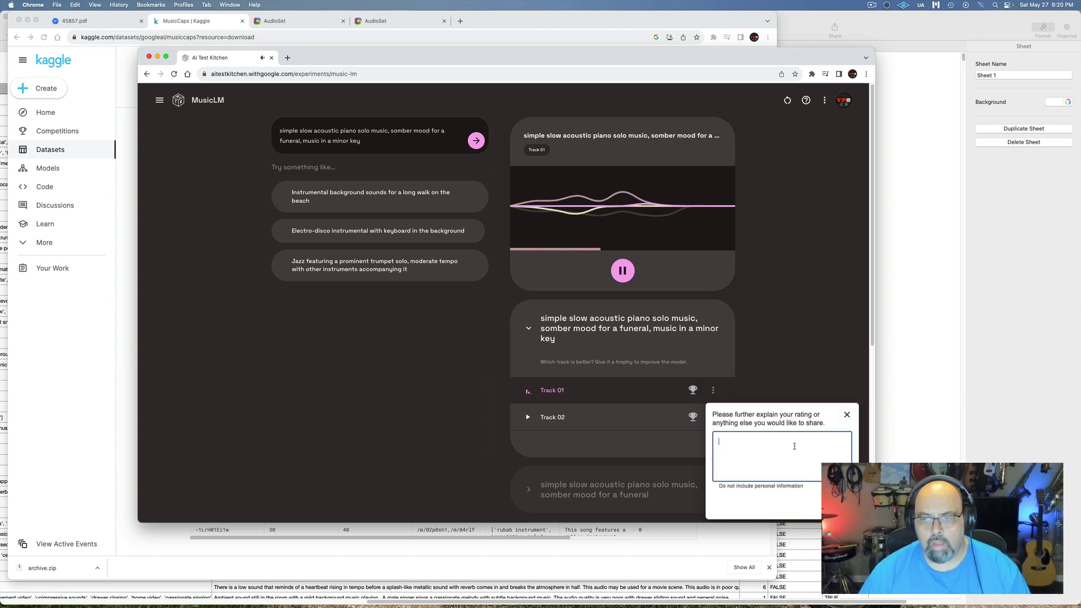
text(several inaccu)
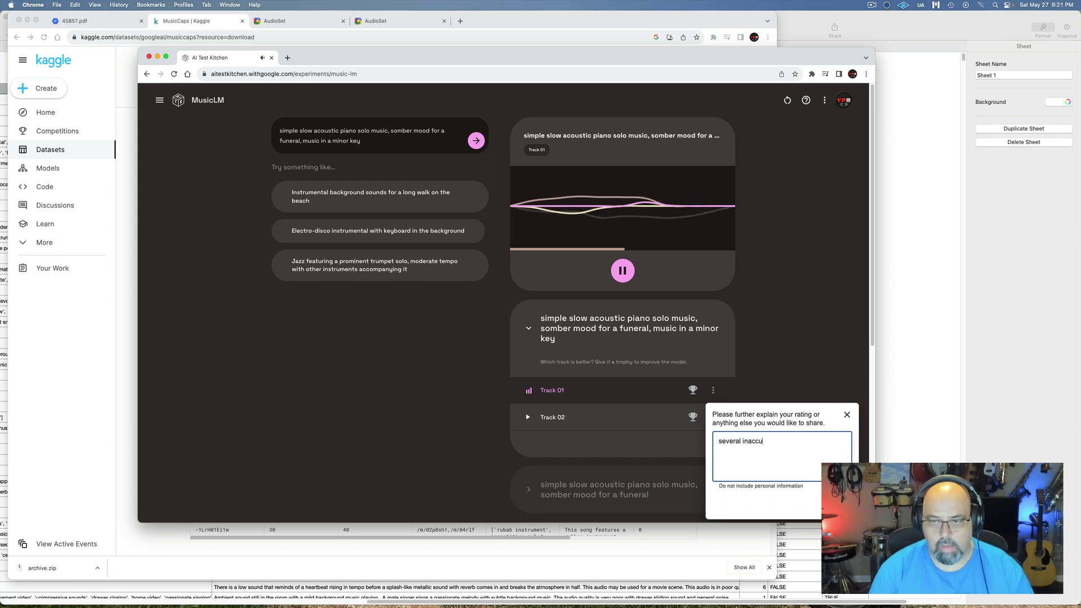
text(racies, )
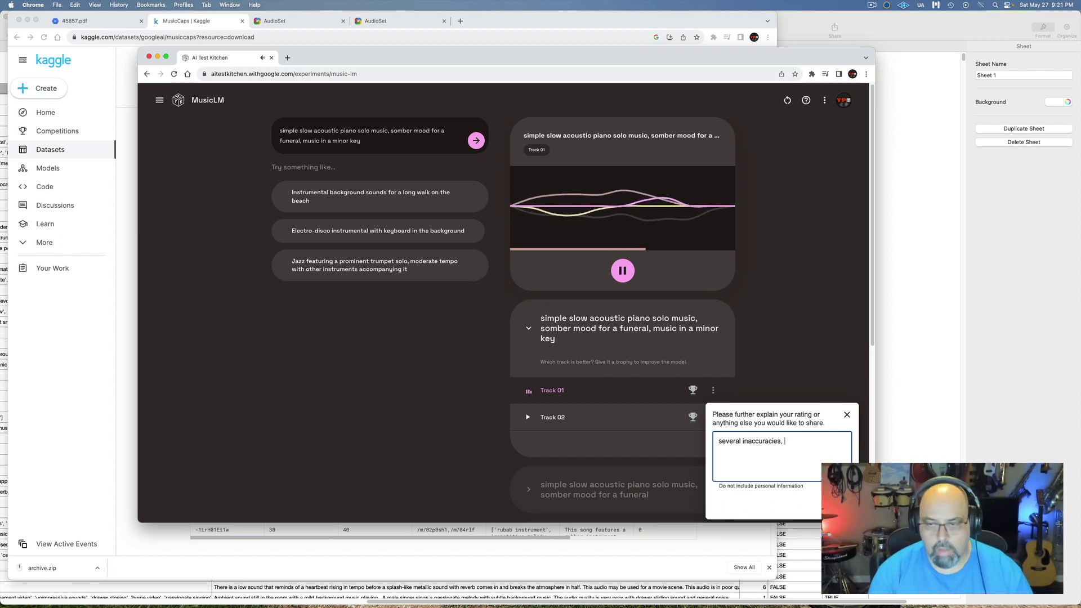
text(for example, )
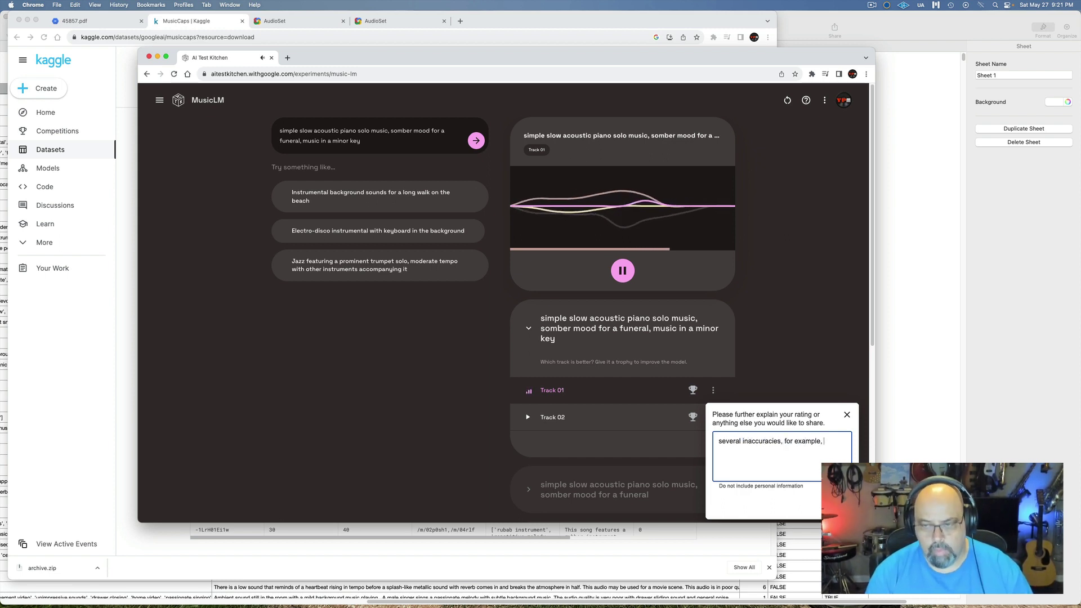
text(creating )
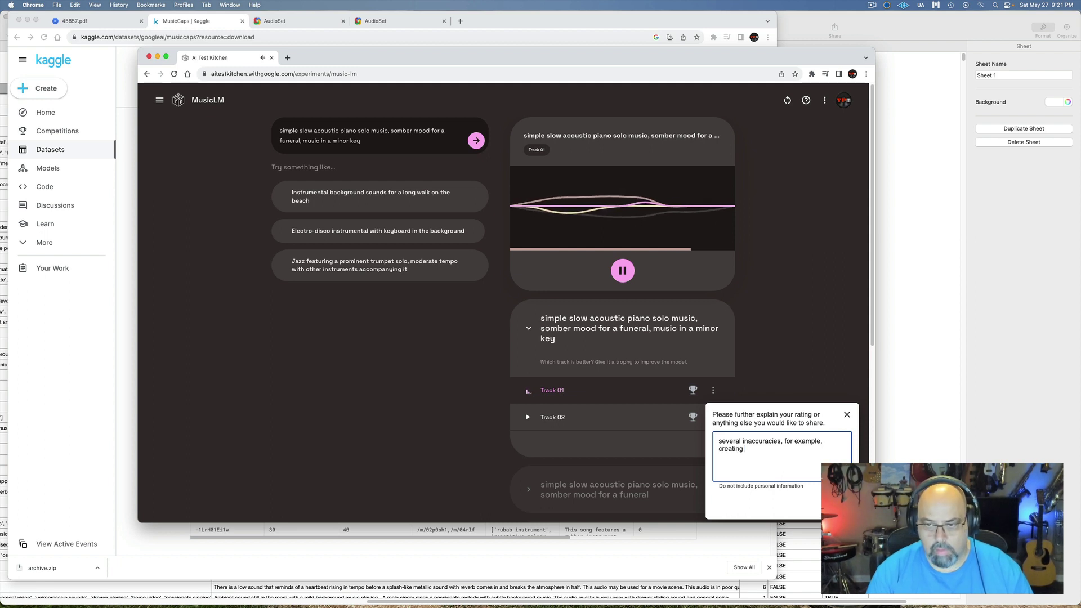
text(somber music i)
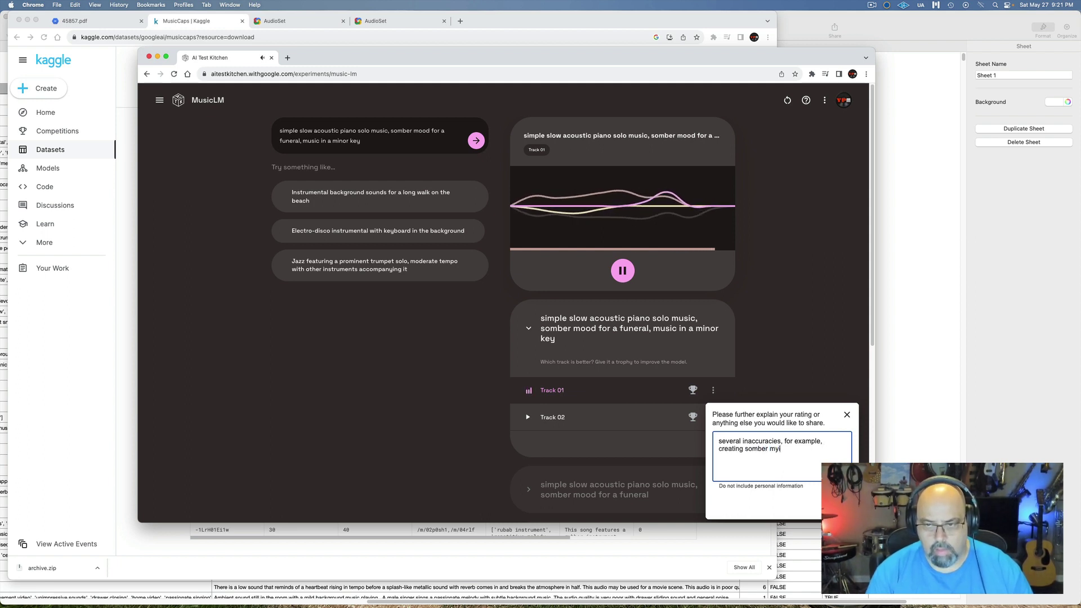
text(n a major )
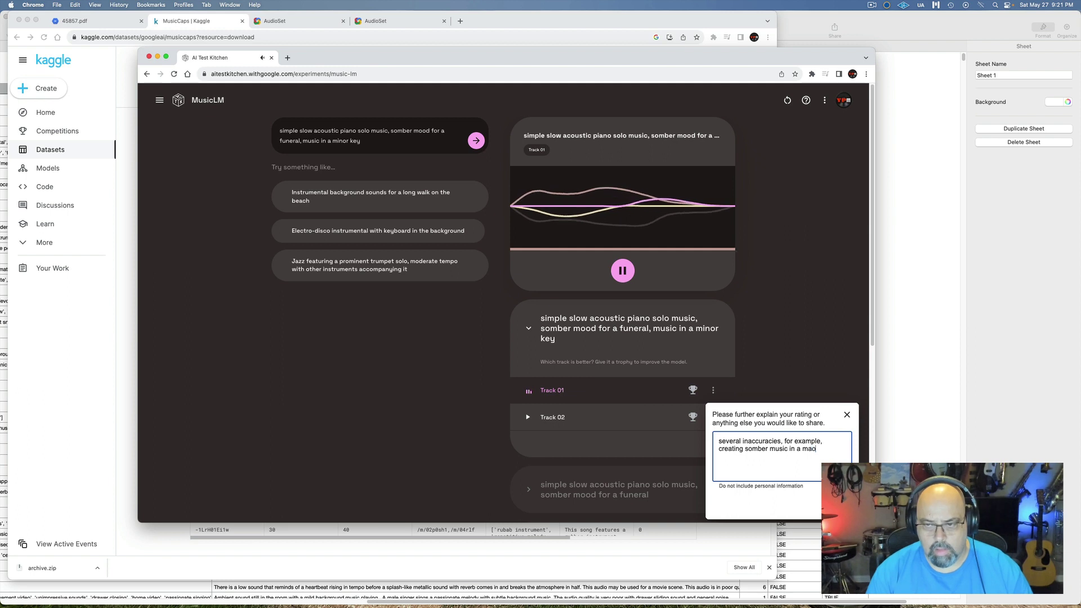
text(key.)
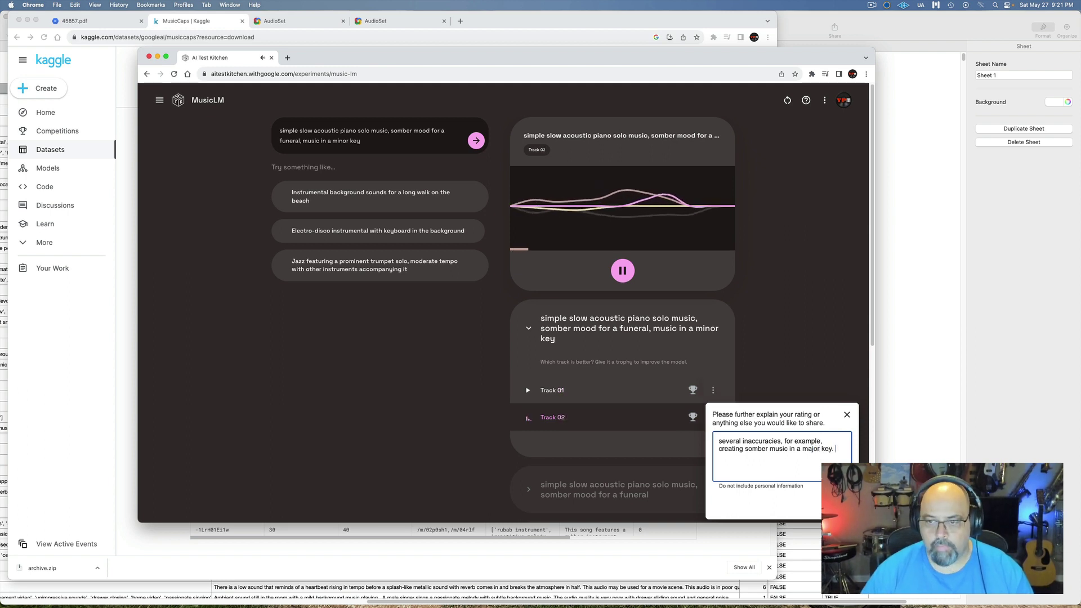
click(834, 504)
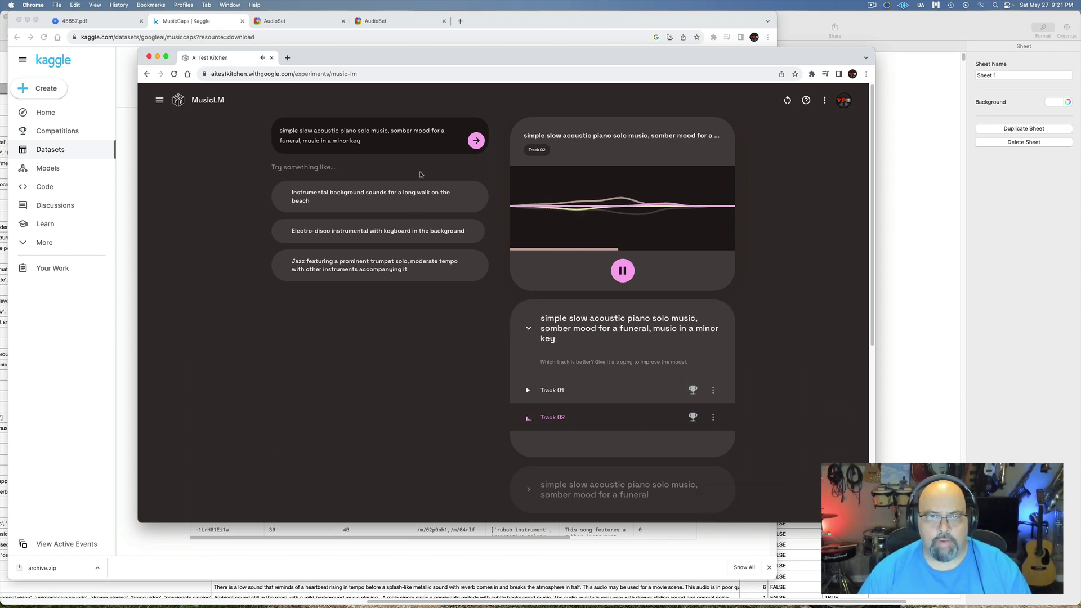
- Pause the playing track, replace the prompt with "Southern Fried Rock" and generate tracks from it
click(620, 278)
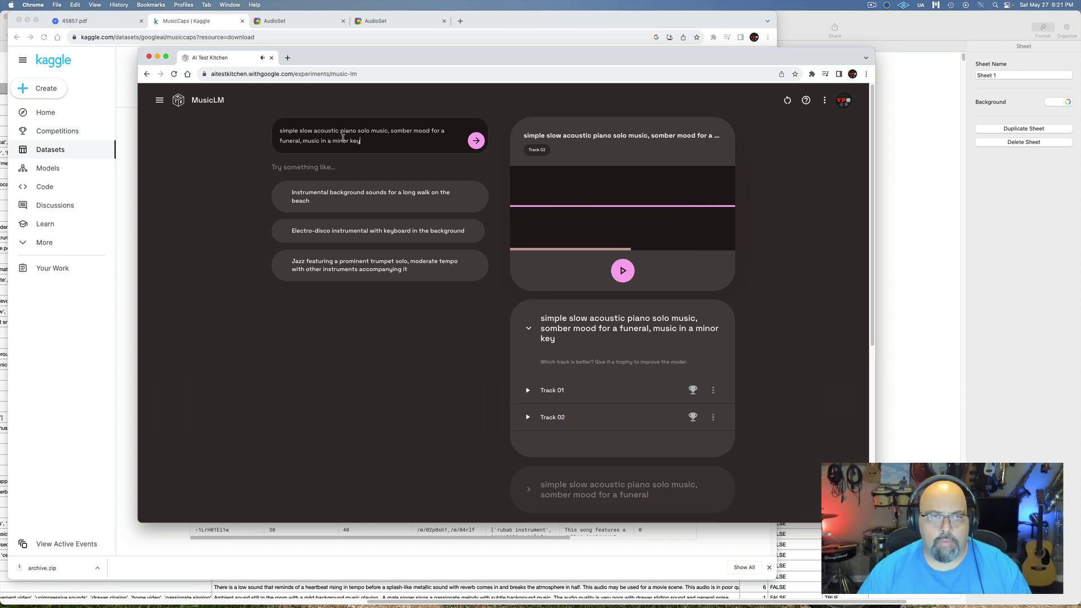
drag(368, 142, 267, 129)
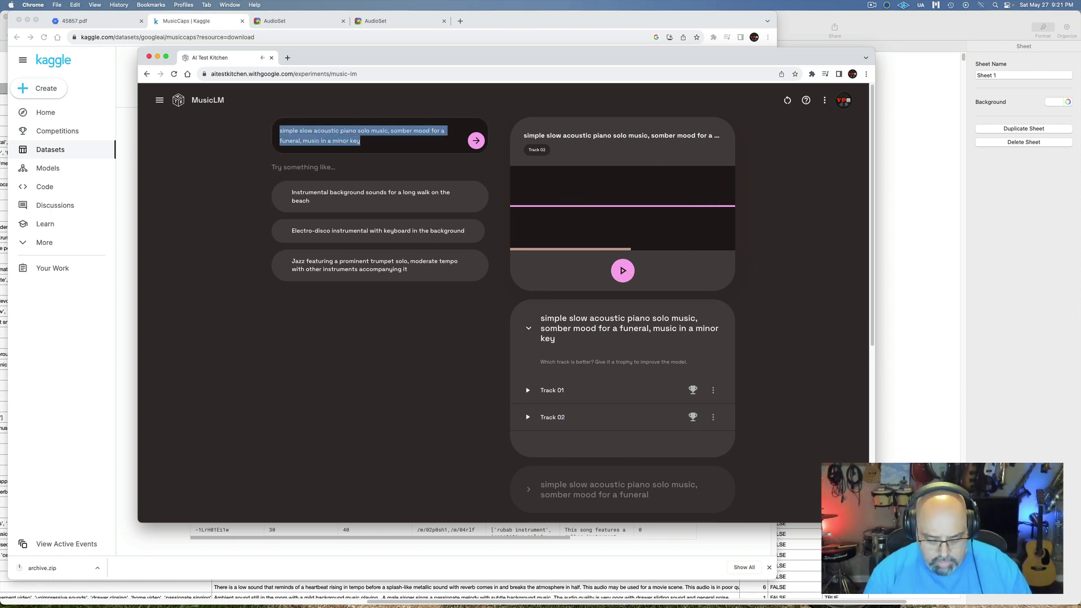
text(Southern Fried Rock)
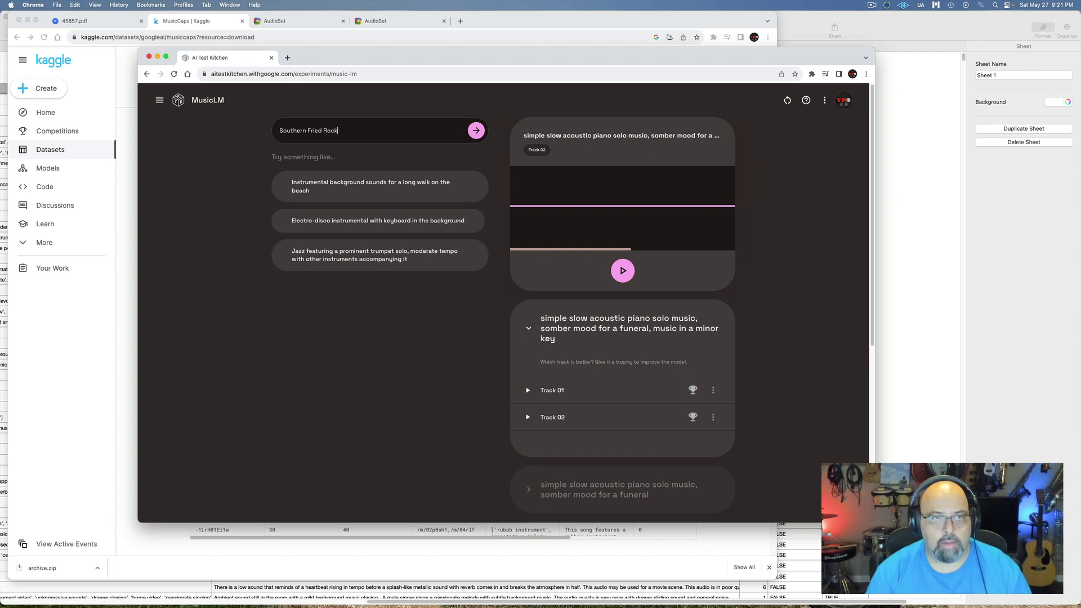
click(476, 131)
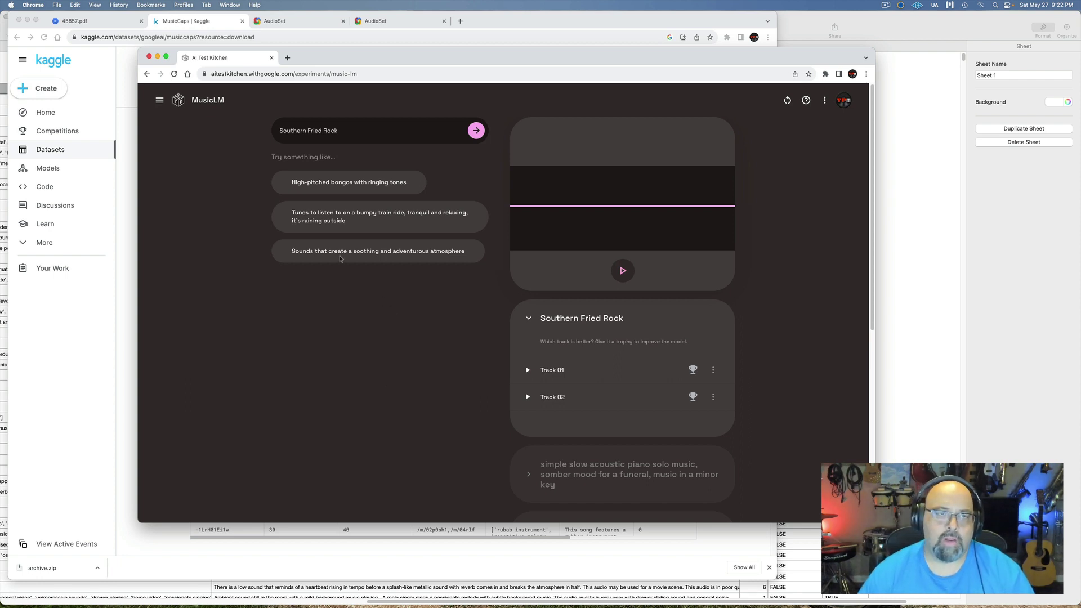
- Replace the prompt with "modal jazz saxophone" and generate tracks from it
drag(279, 131, 348, 130)
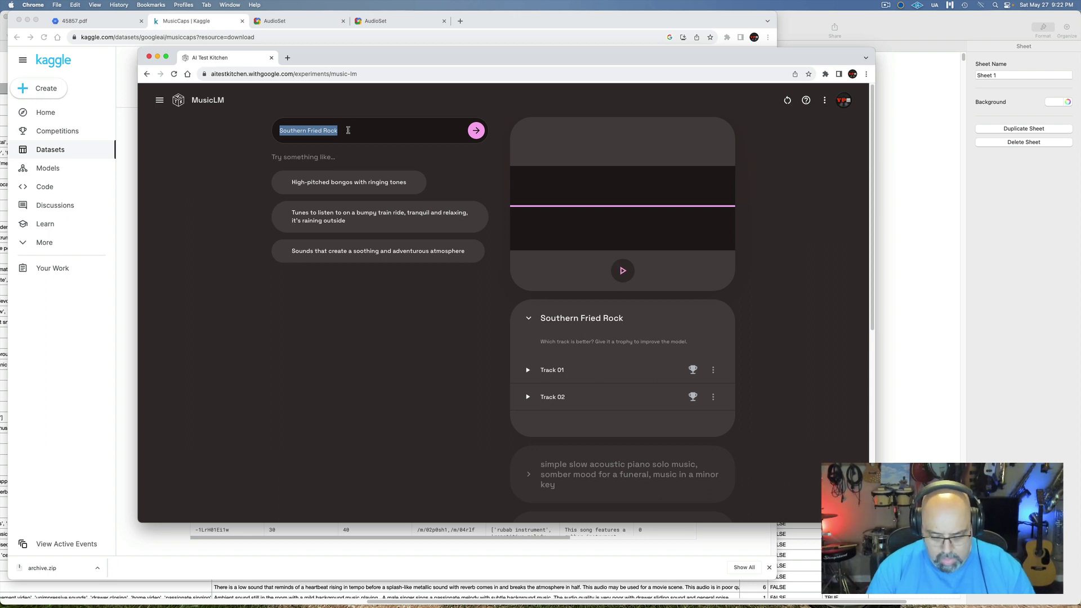
text(modal jazz)
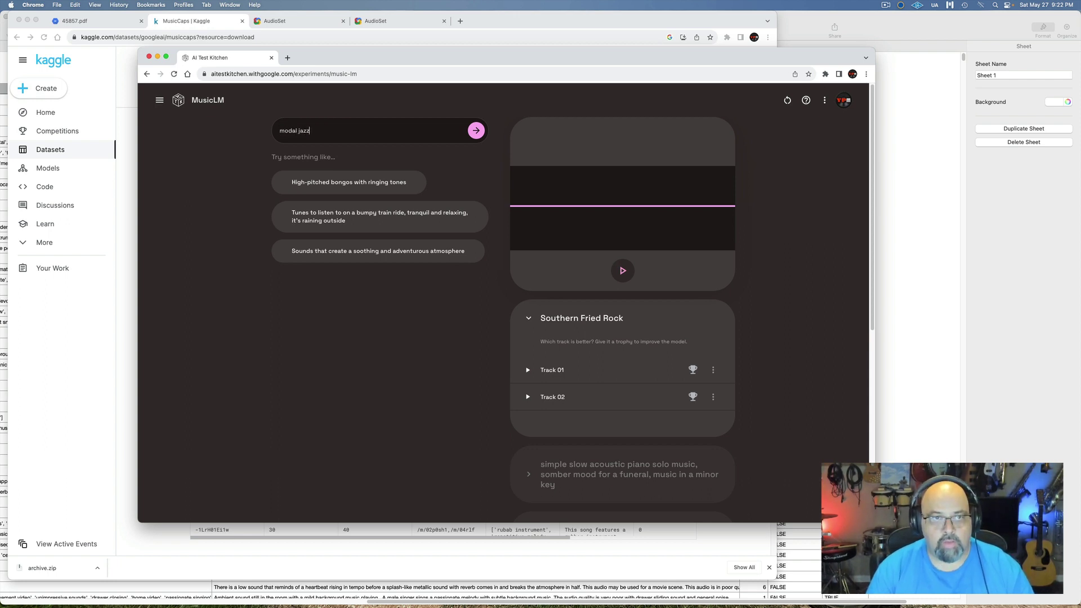
text( saxophp)
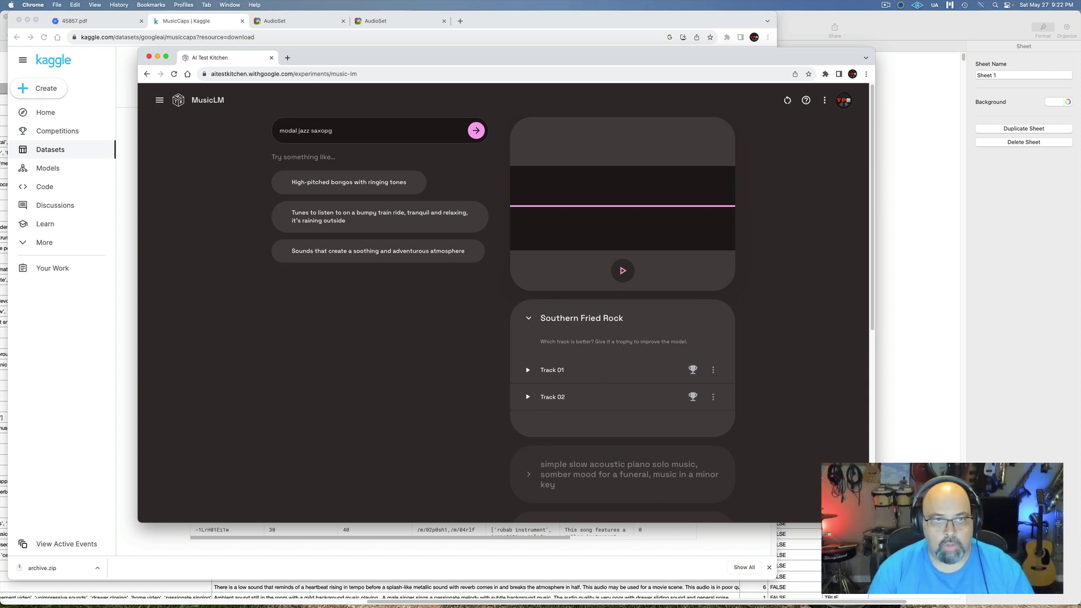
key(BackSpace)
text(one)
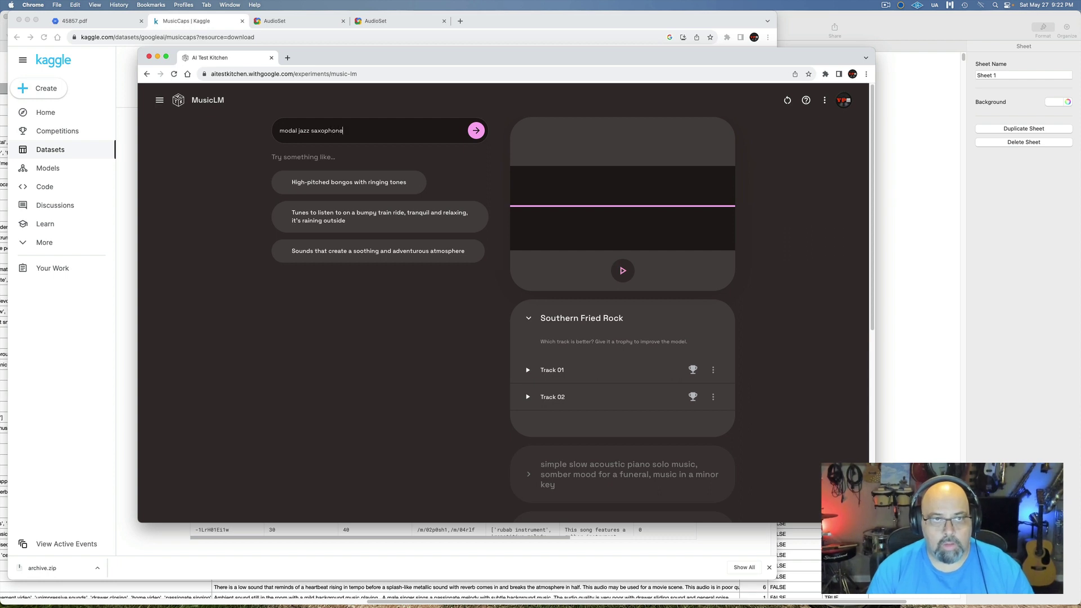
key(Return)
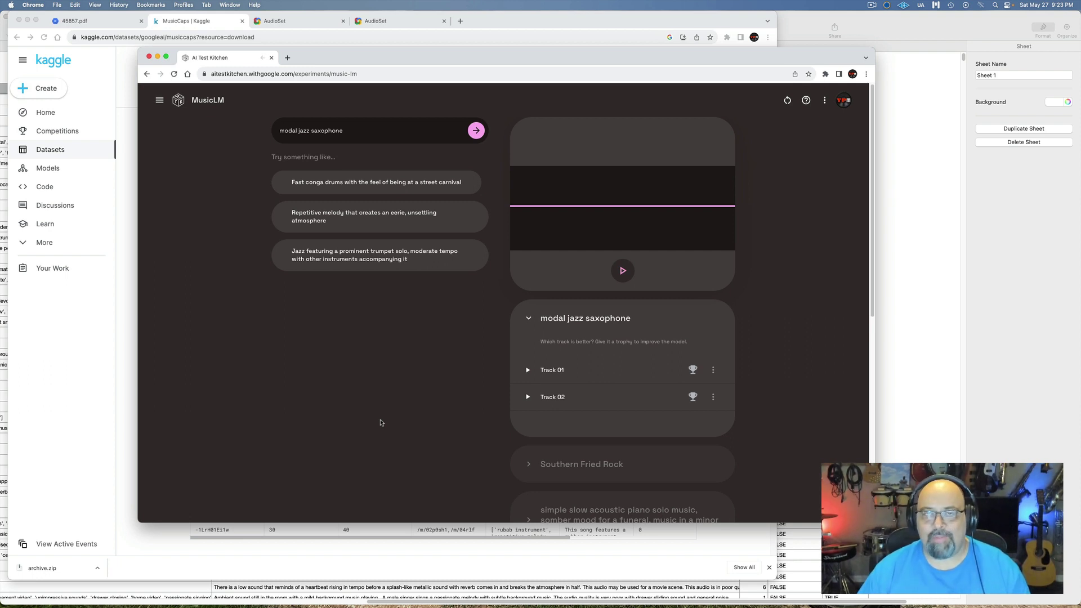
- Replace the prompt with "heavy metal rock guitar solo with banging drum beat" and generate tracks from it
triple_click(315, 131)
text(heavy metal)
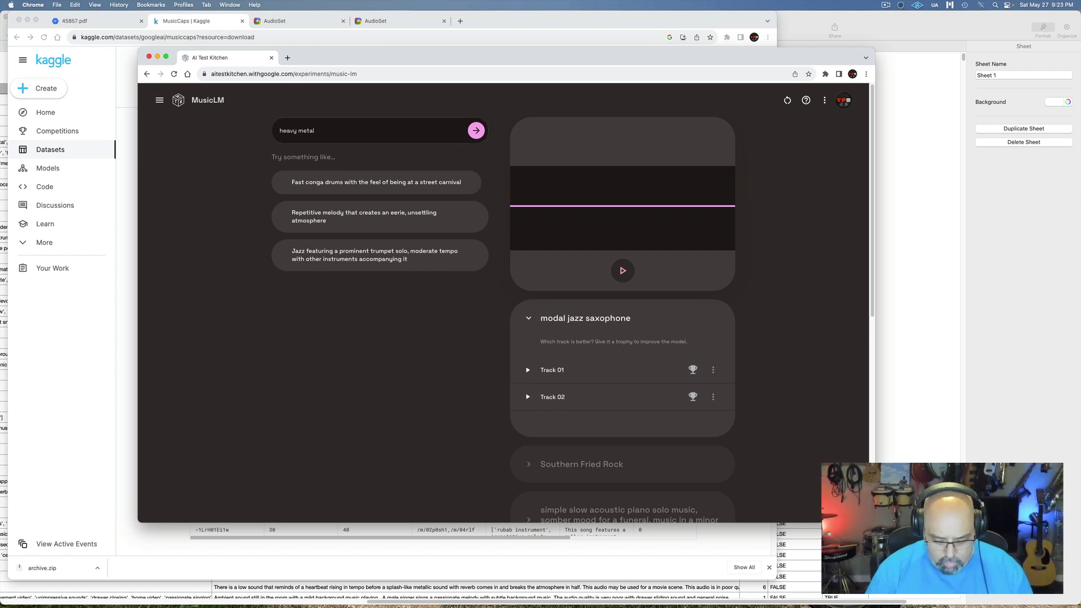
text( rock guitar solo)
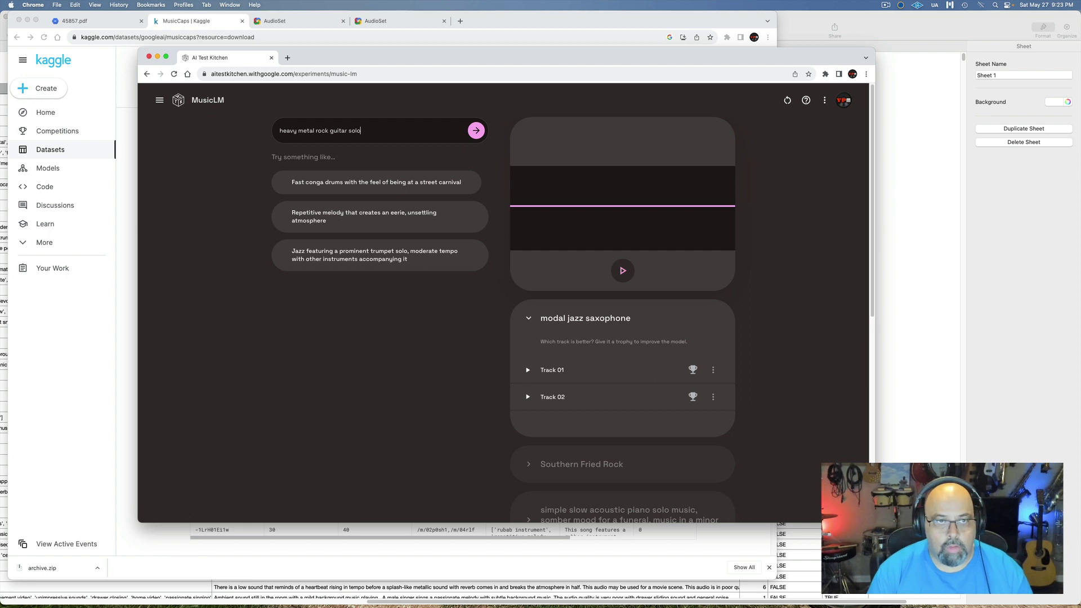
text( with )
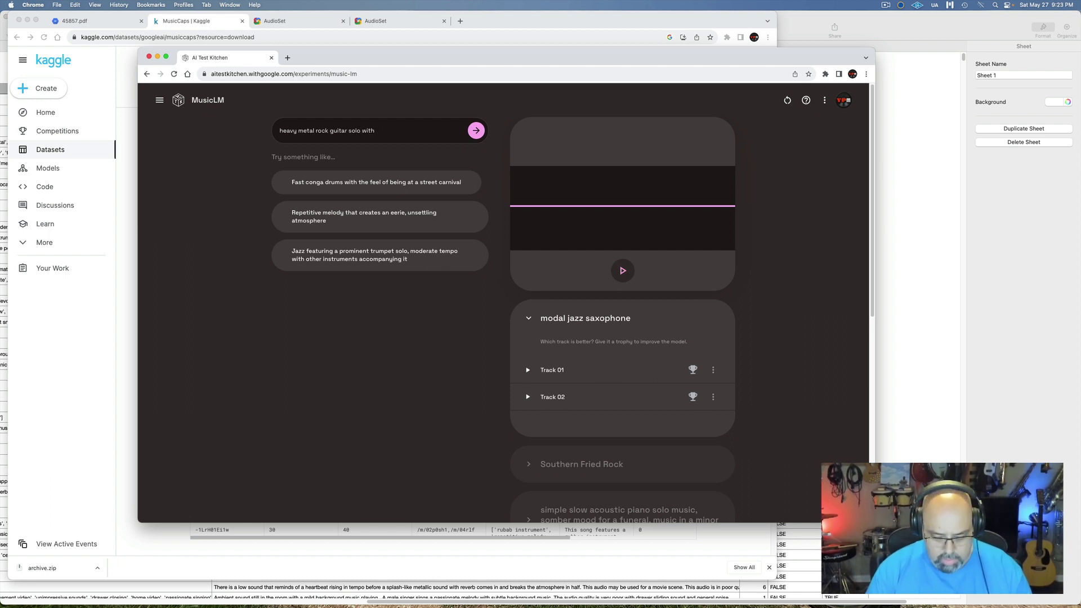
text(banging drum)
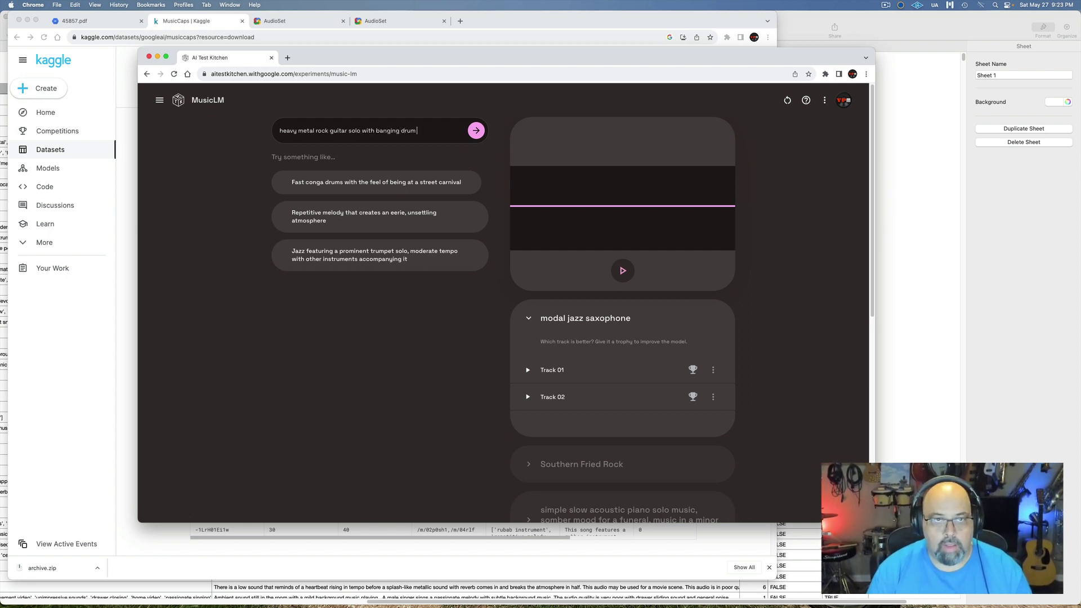
text( beat)
key(Return)
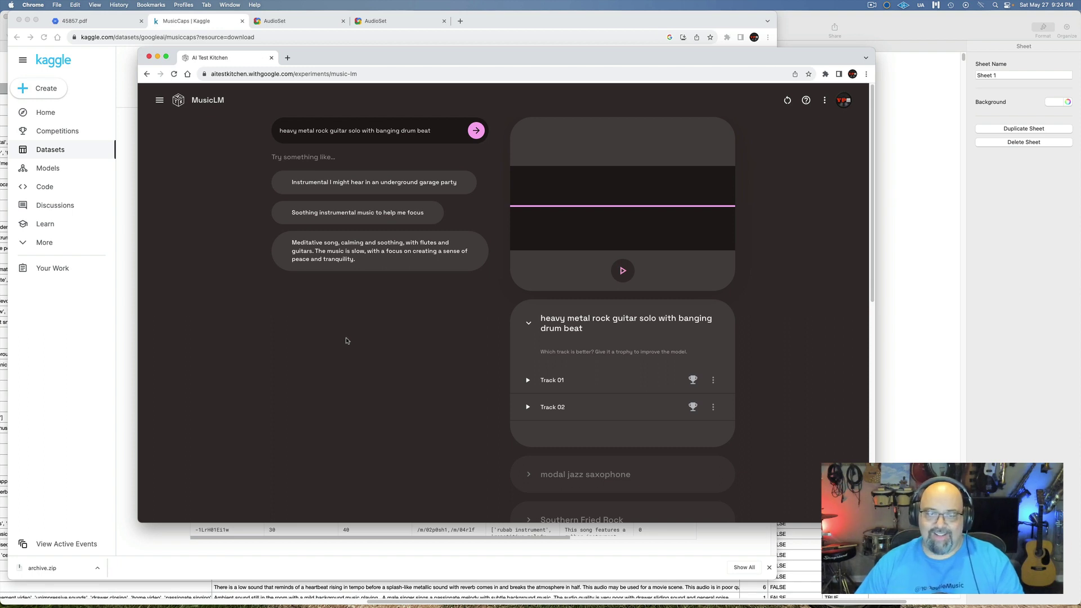
- Award the trophy to heavy metal Track 02, and generate tracks from the prompt "droning tension underscore suitable for an investigative crime scene"
click(693, 407)
drag(431, 131, 273, 129)
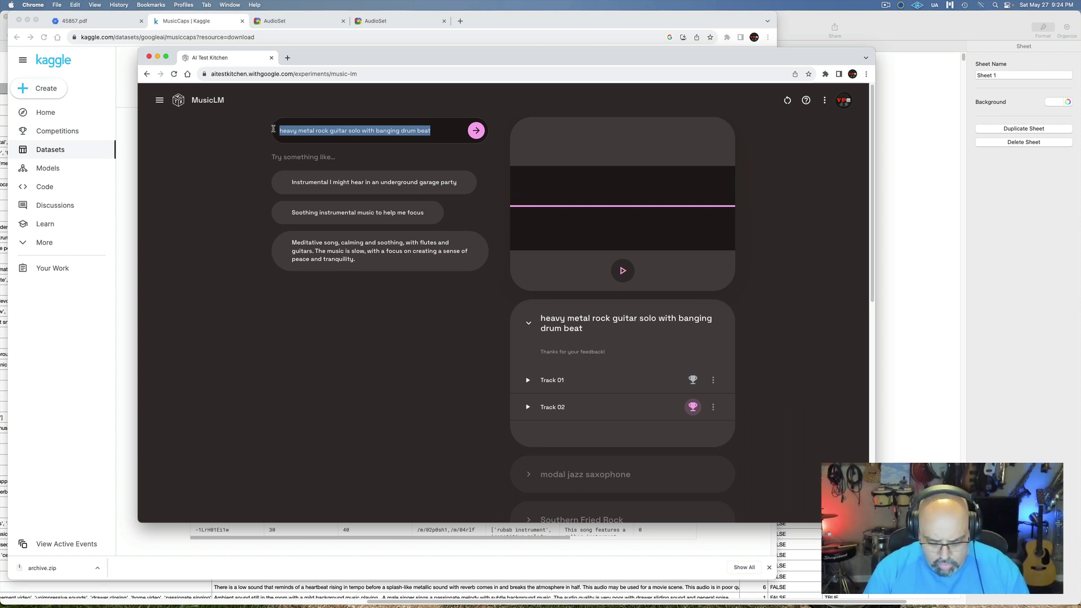
text(droning tens)
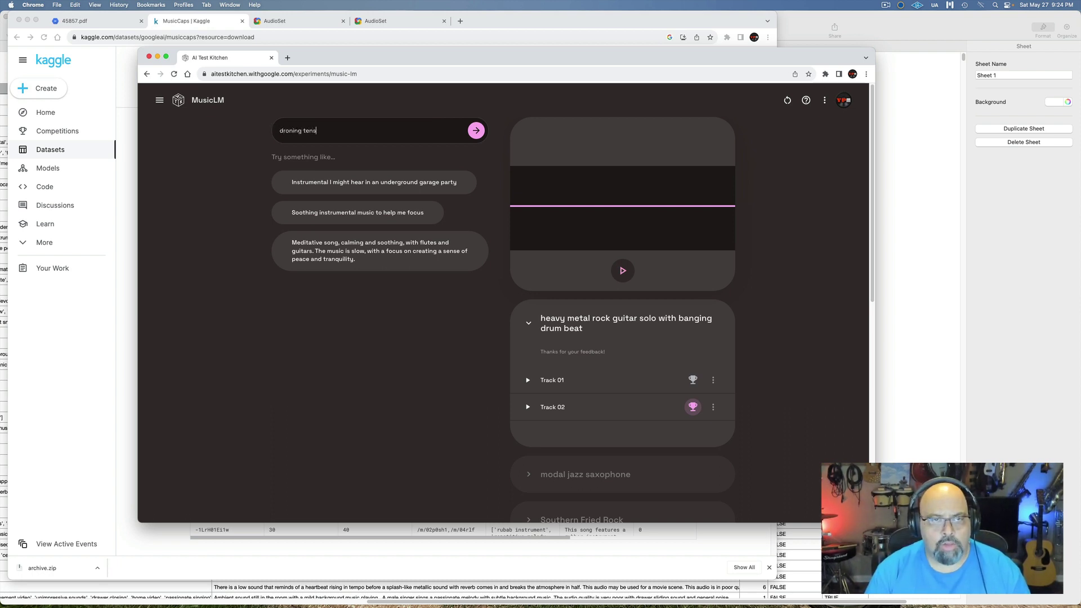
text(ion und)
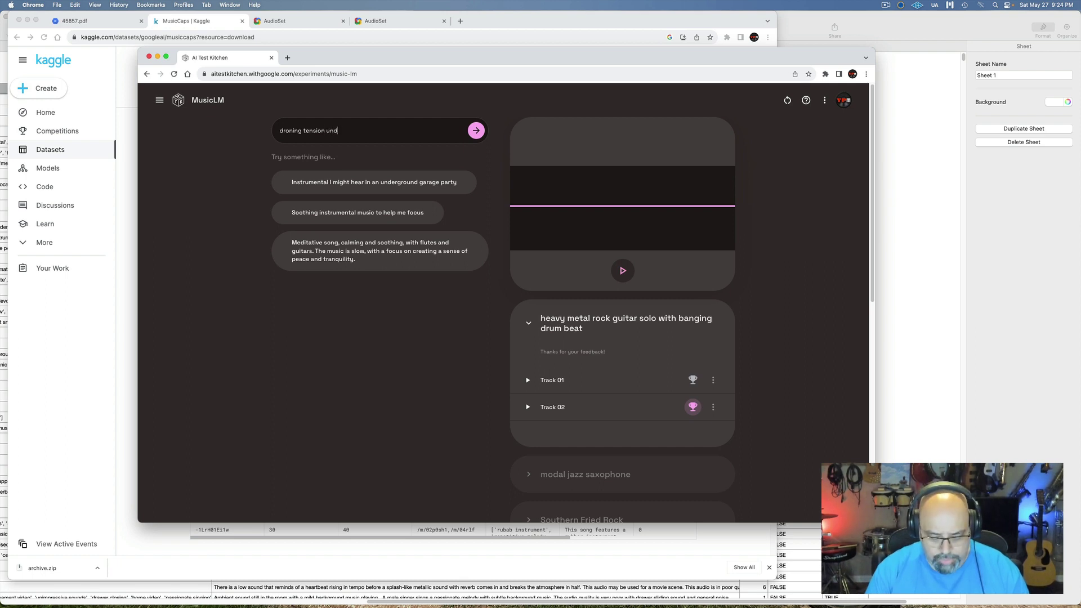
text(erscore su)
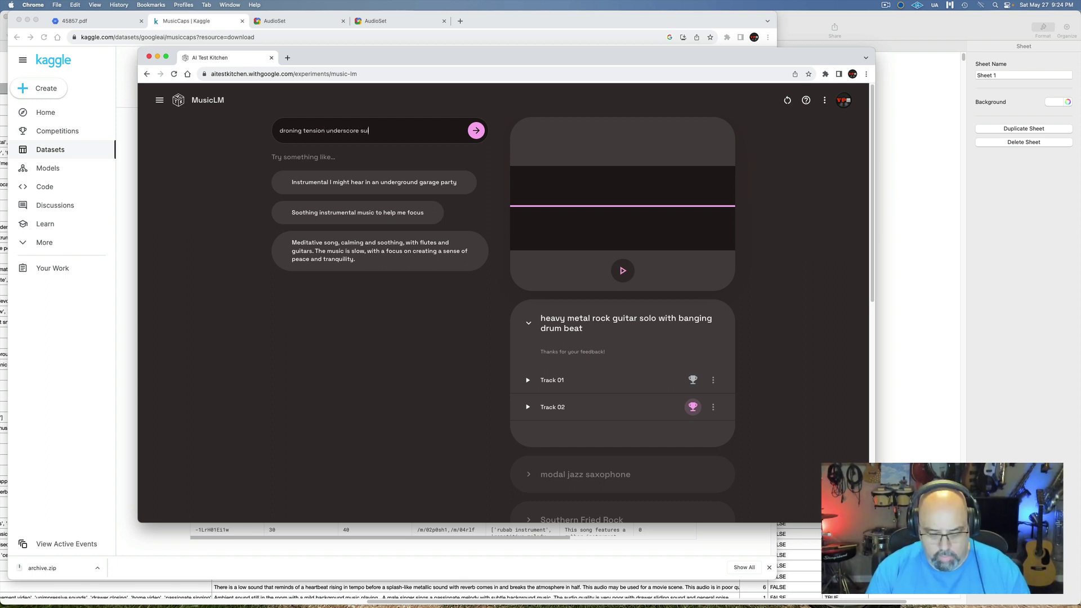
text(itable for)
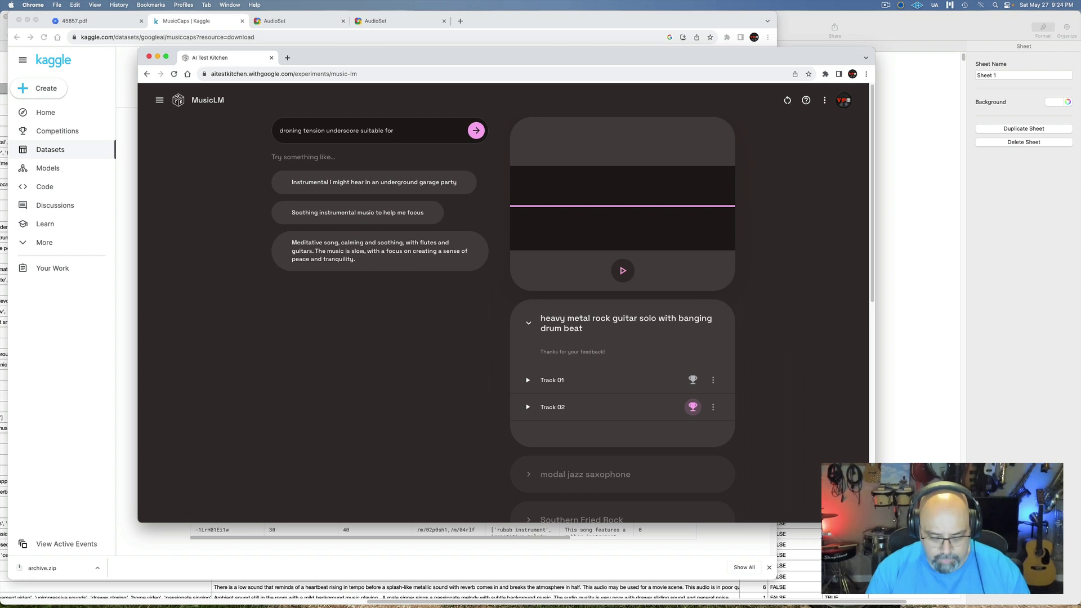
text( an investigative)
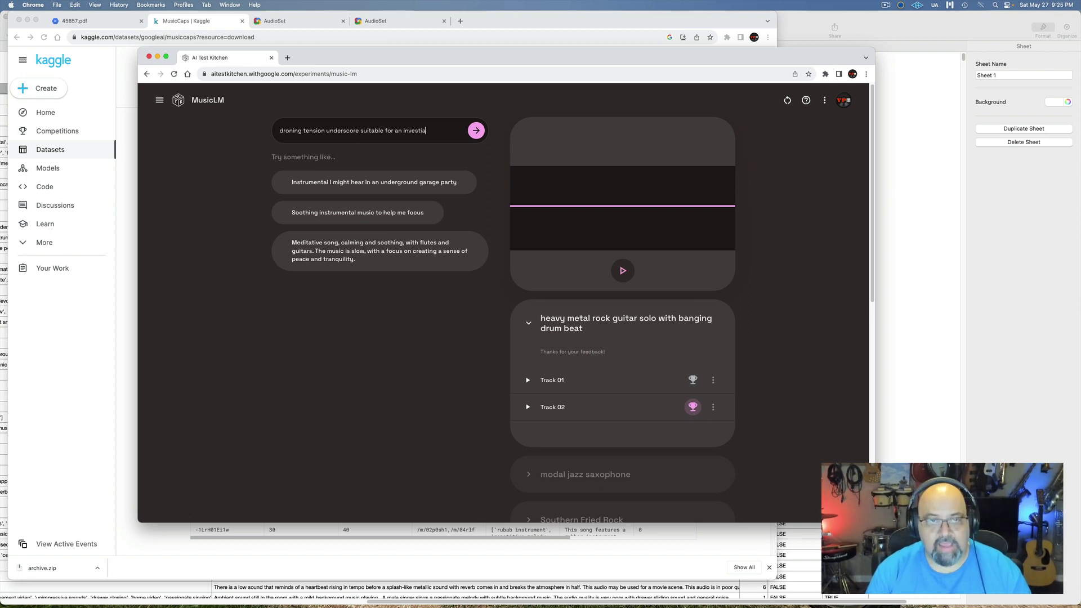
text( crime )
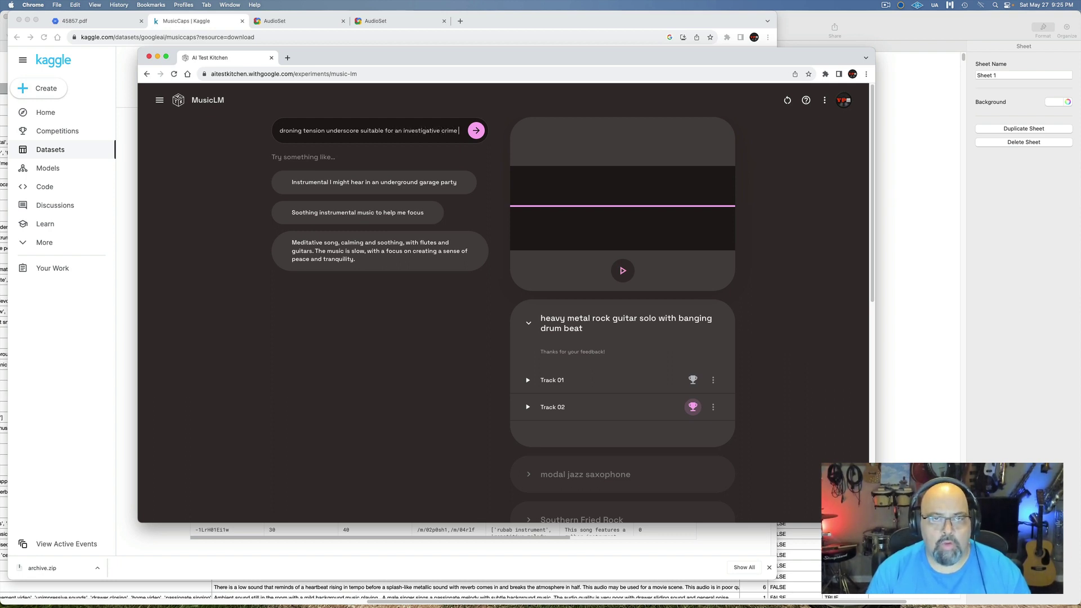
text(scene)
key(Return)
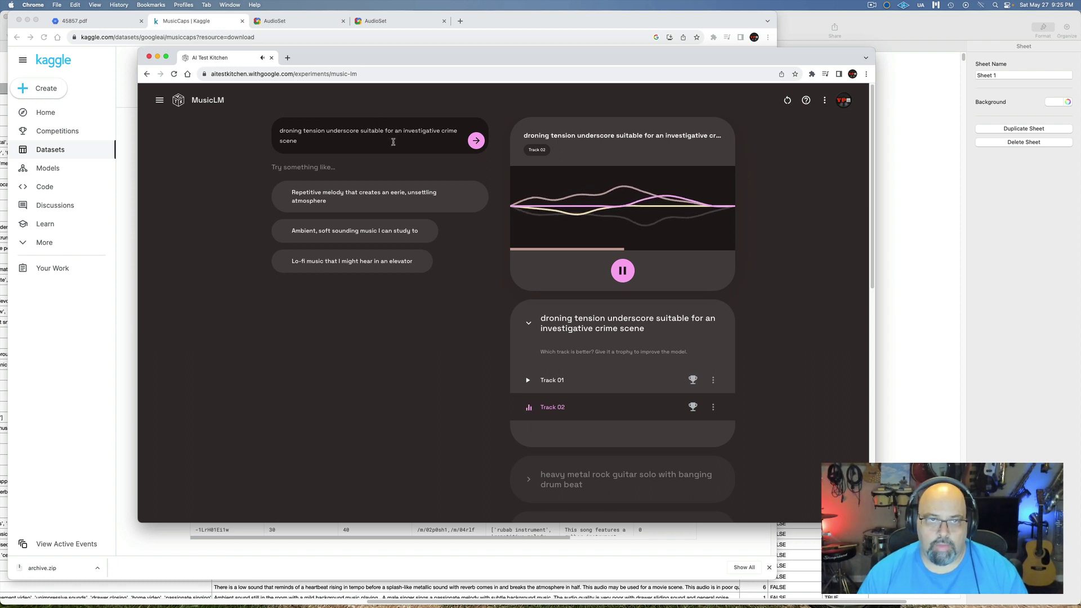
- Try to generate tracks from the prompt shortened to "droning tension underscore"
drag(361, 130, 408, 159)
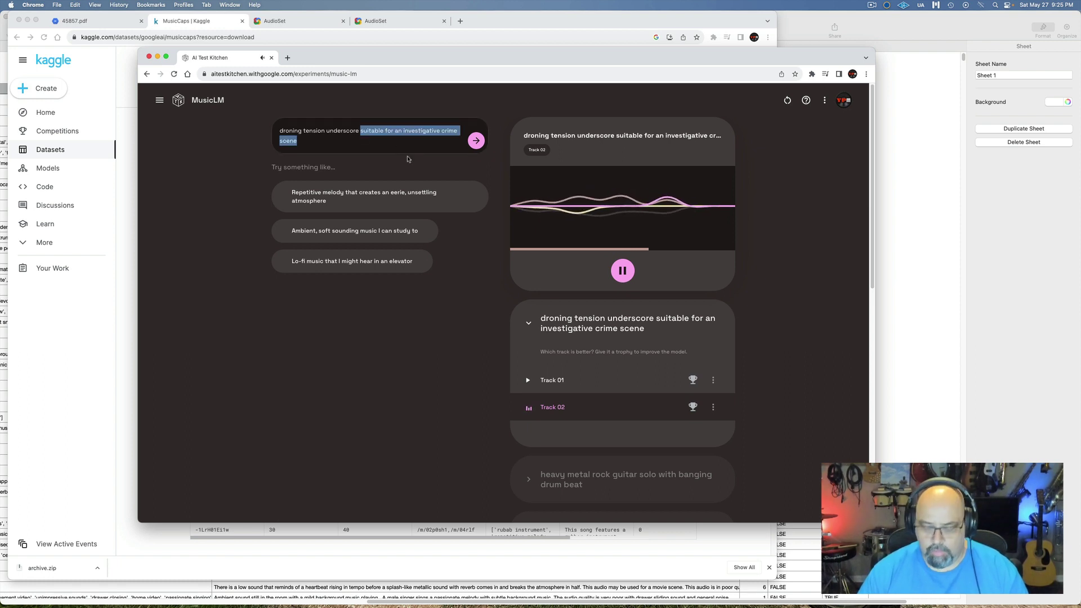
key(BackSpace)
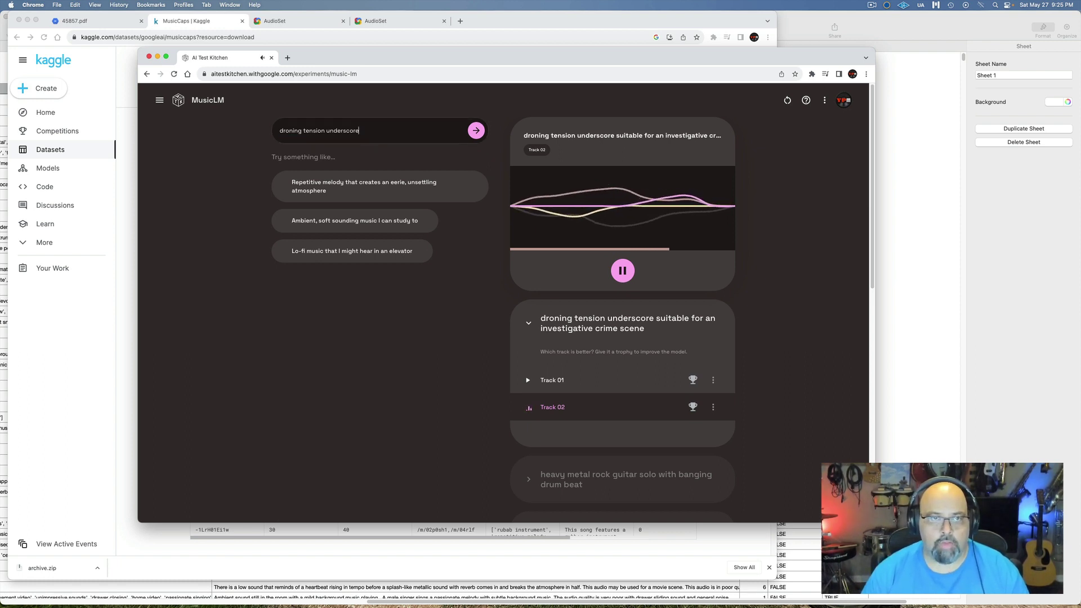
click(476, 130)
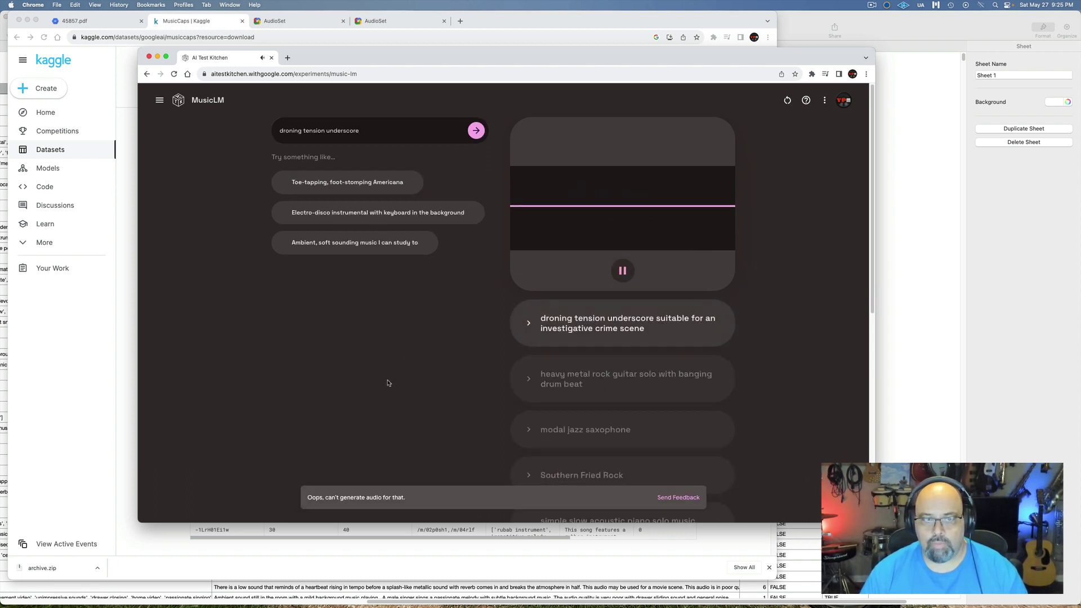
- Remove the word "underscore" from the prompt and try to generate tracks from "droning tension"
double_click(337, 130)
key(BackSpace)
key(Return)
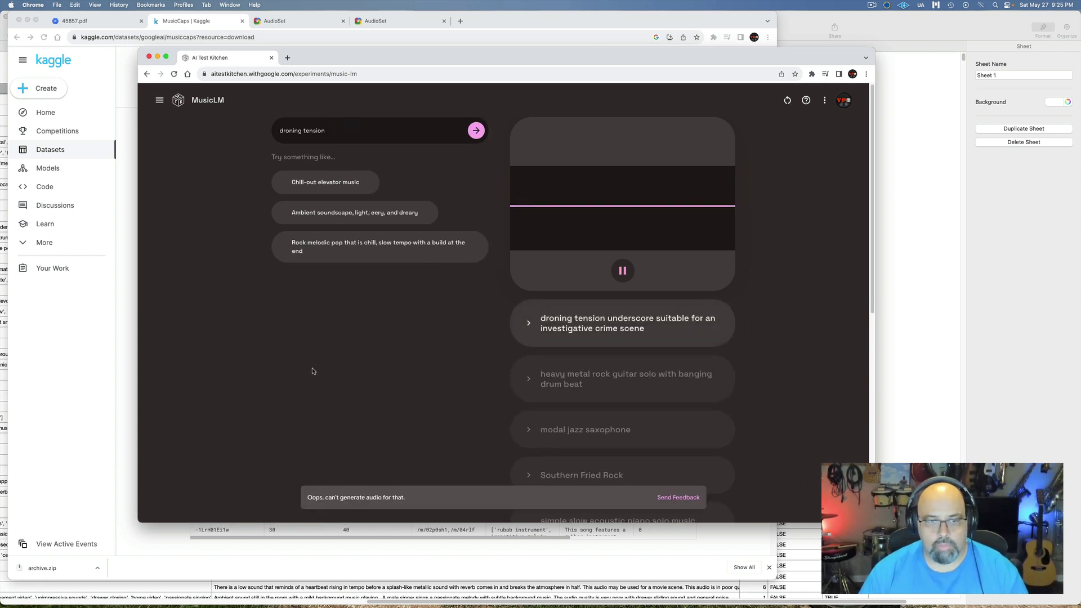
- Replace the prompt with "tension drone" and generate tracks from it
triple_click(292, 130)
text(tension dro)
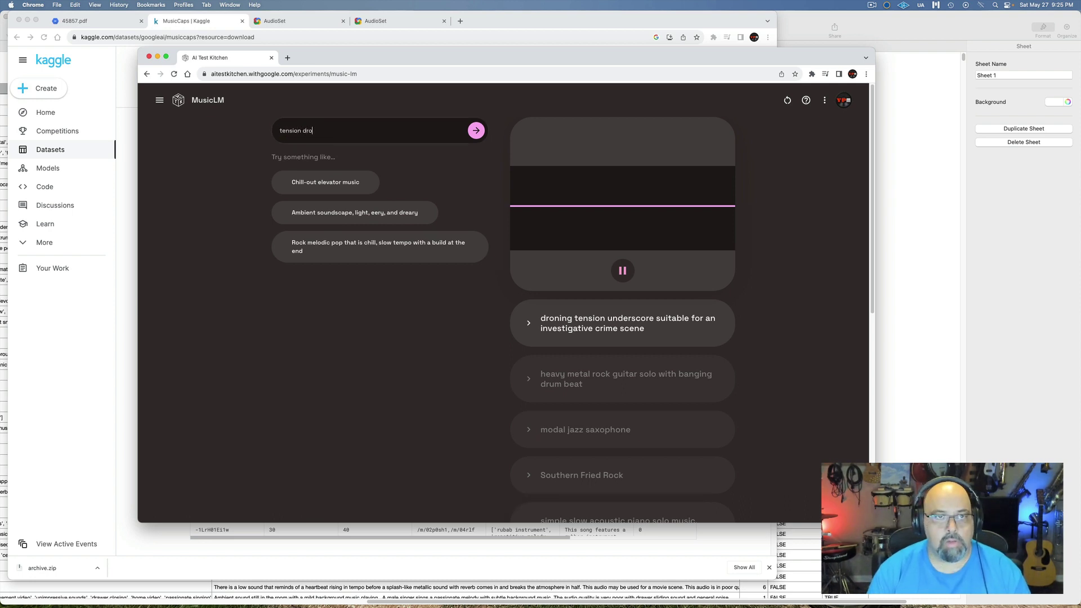
text(ne)
key(Return)
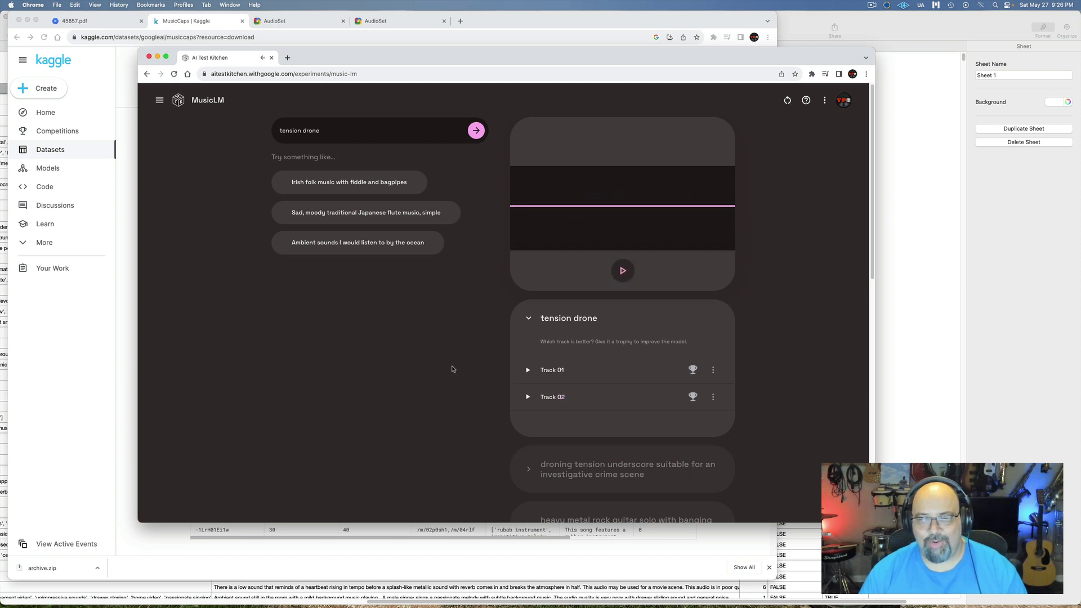
- Replace the prompt with "realxing afrobeat" and generate tracks from it
drag(279, 131, 320, 130)
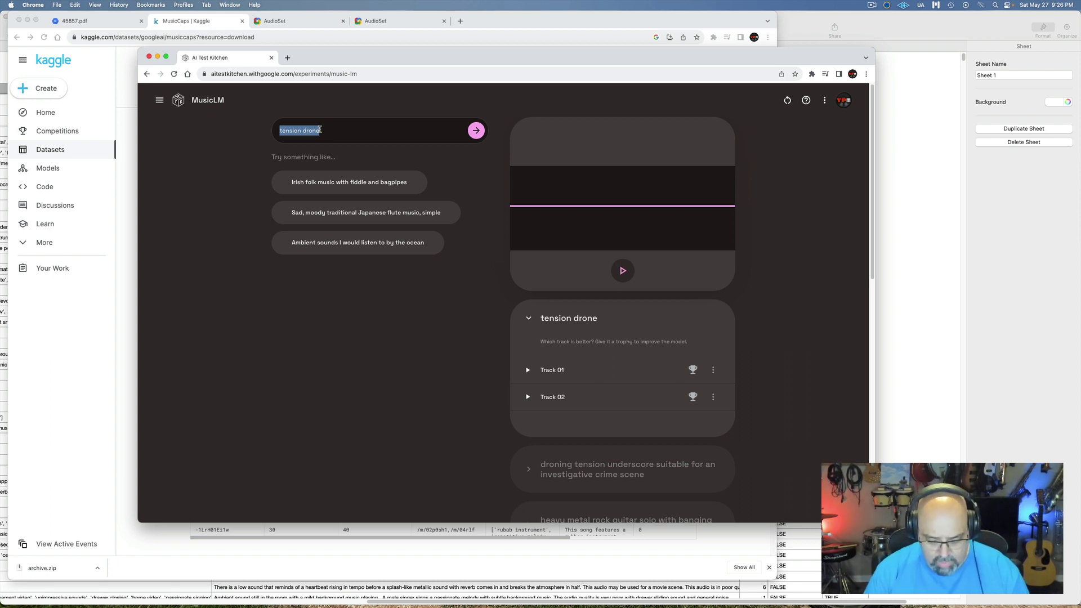
text(realxing )
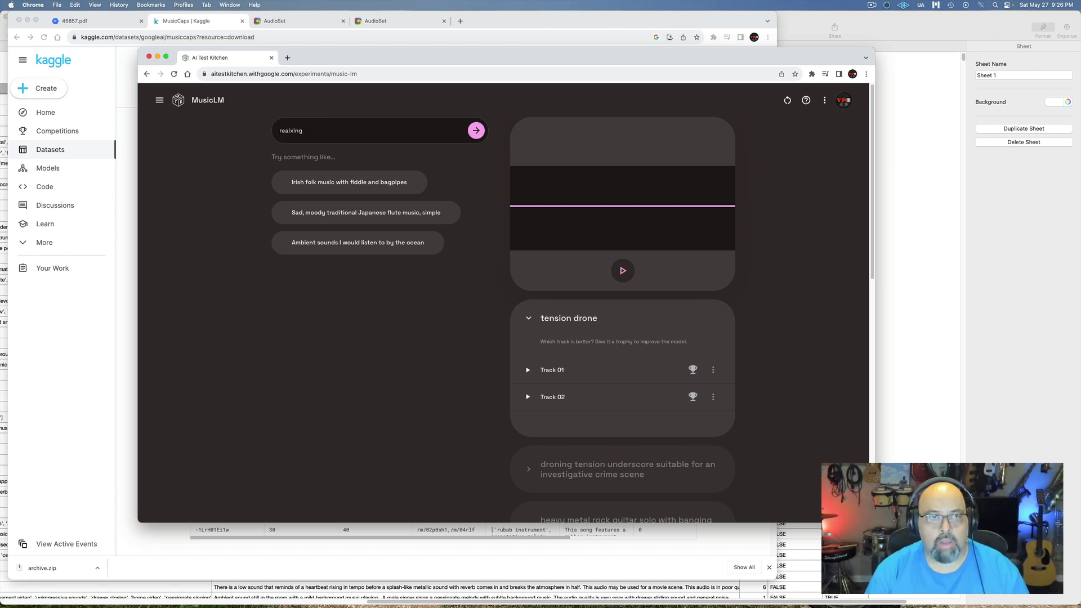
text(afrobeat)
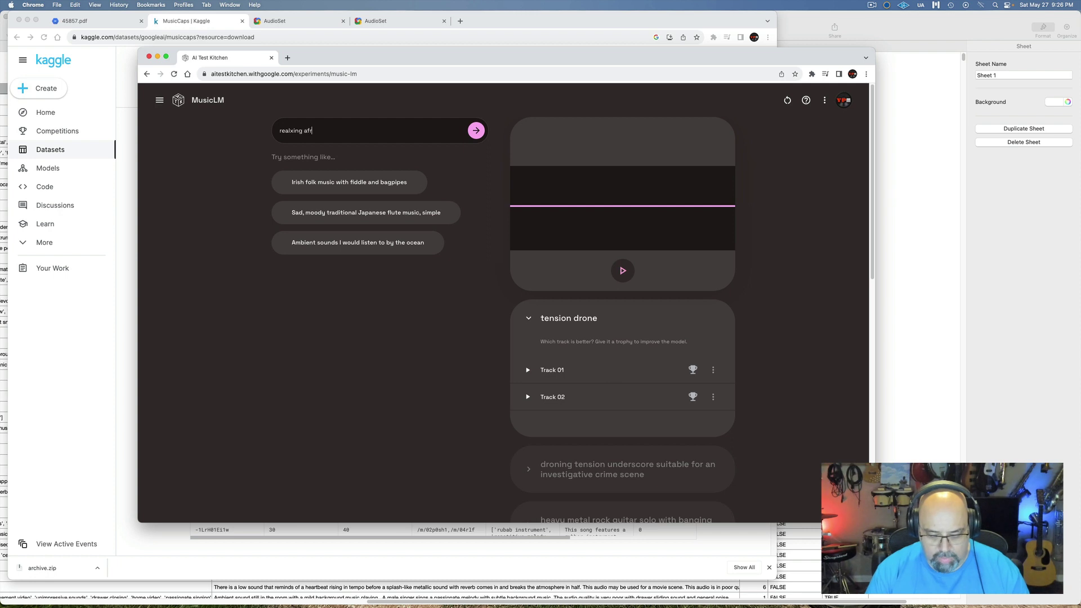
key(Return)
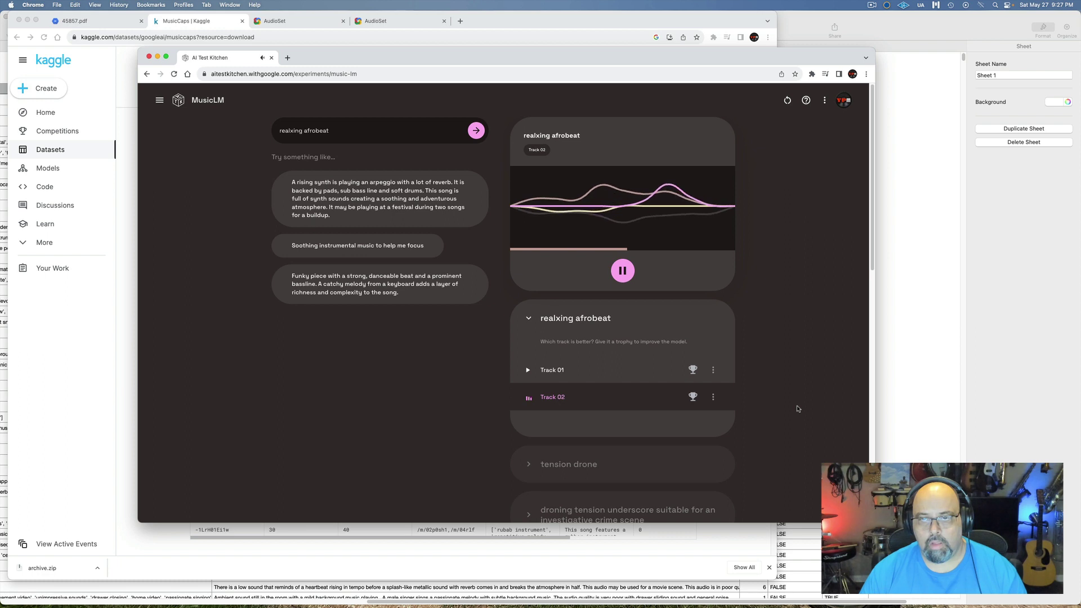
- Award the trophy to Track 01 of the afrobeat pair and pause the playing track
click(693, 371)
click(623, 273)
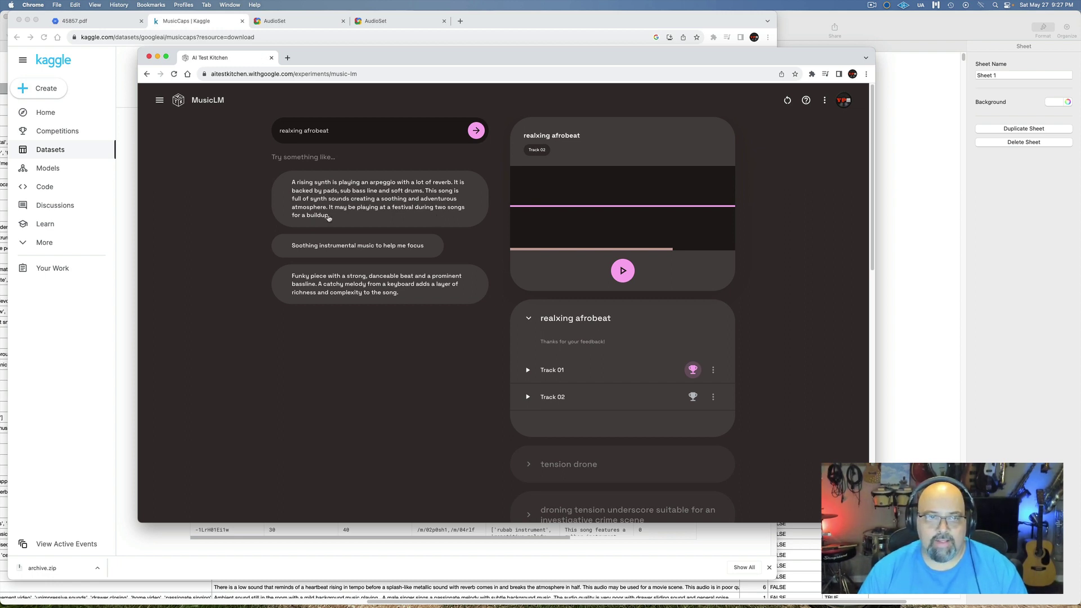
- Generate tracks from the suggested prompt about a rising synth playing an arpeggio with a lot of reverb
click(298, 198)
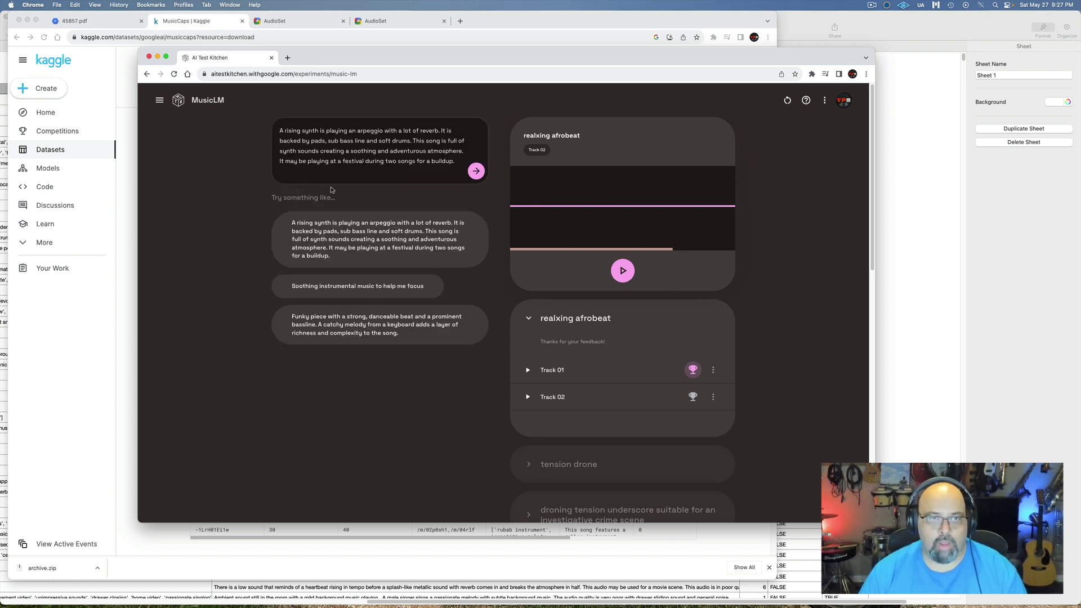
click(475, 169)
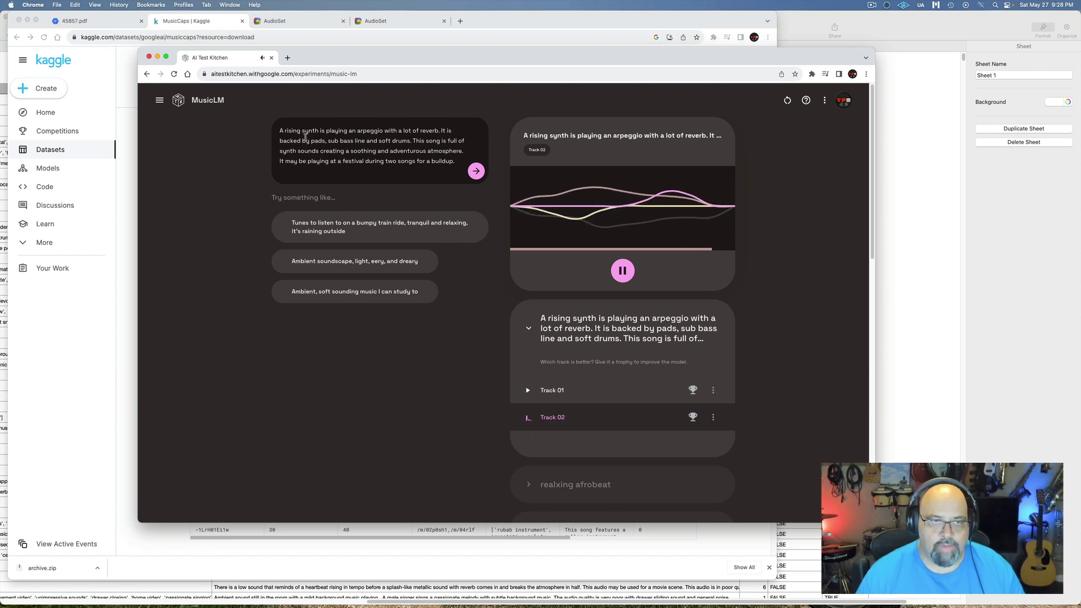
- Pause playback and replace the prompt with "a relaxing jazz quartet with a tenor saxophone playing romantic melodies over an acoustic bass and grand piano"
click(414, 152)
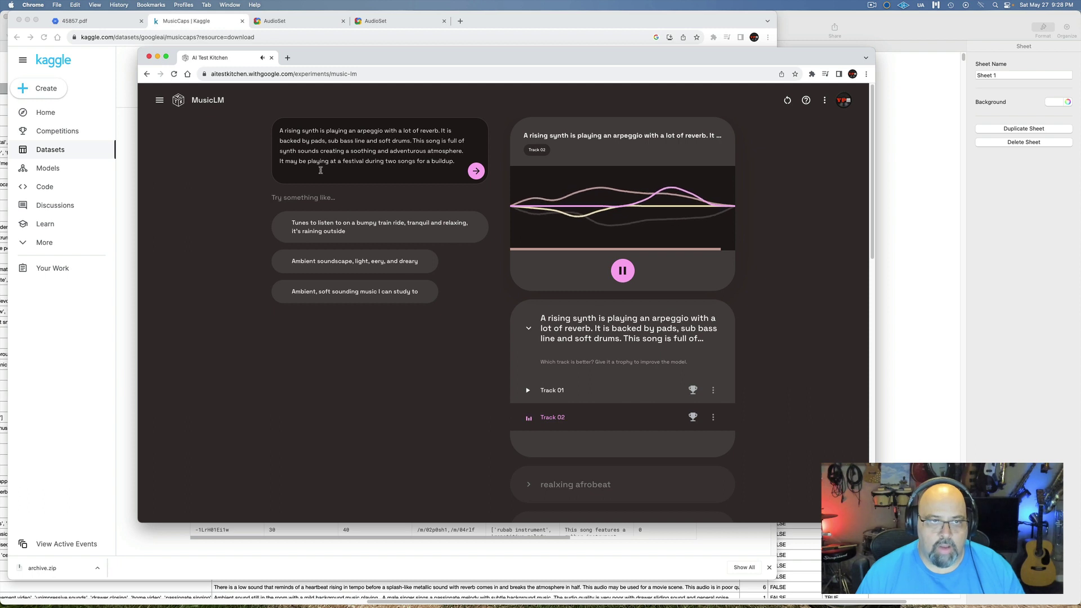
click(622, 265)
triple_click(416, 162)
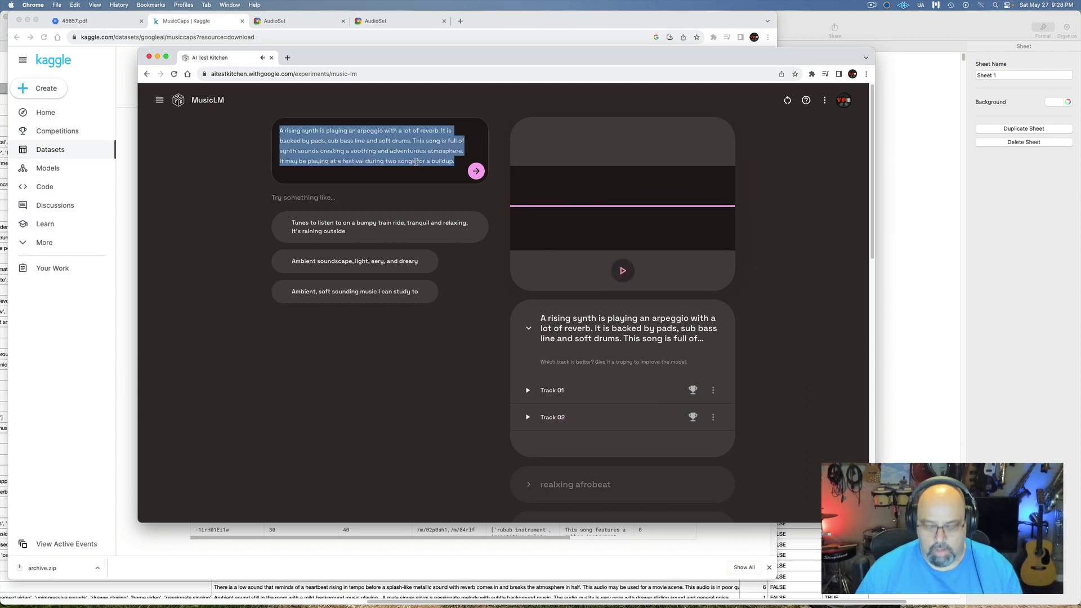
key(BackSpace)
text(a relaxing ja)
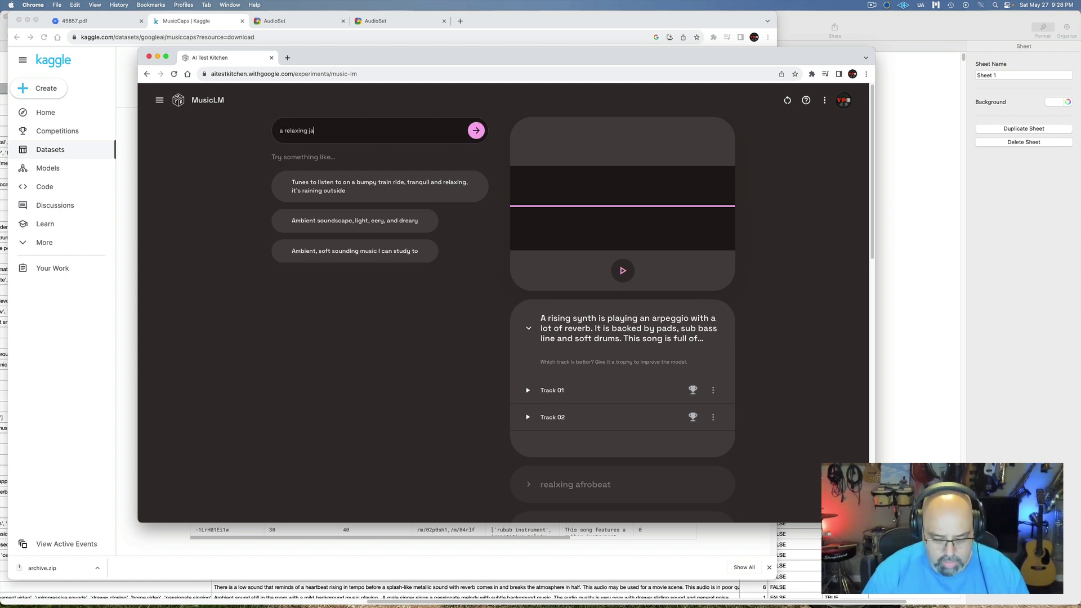
text(zz quarte)
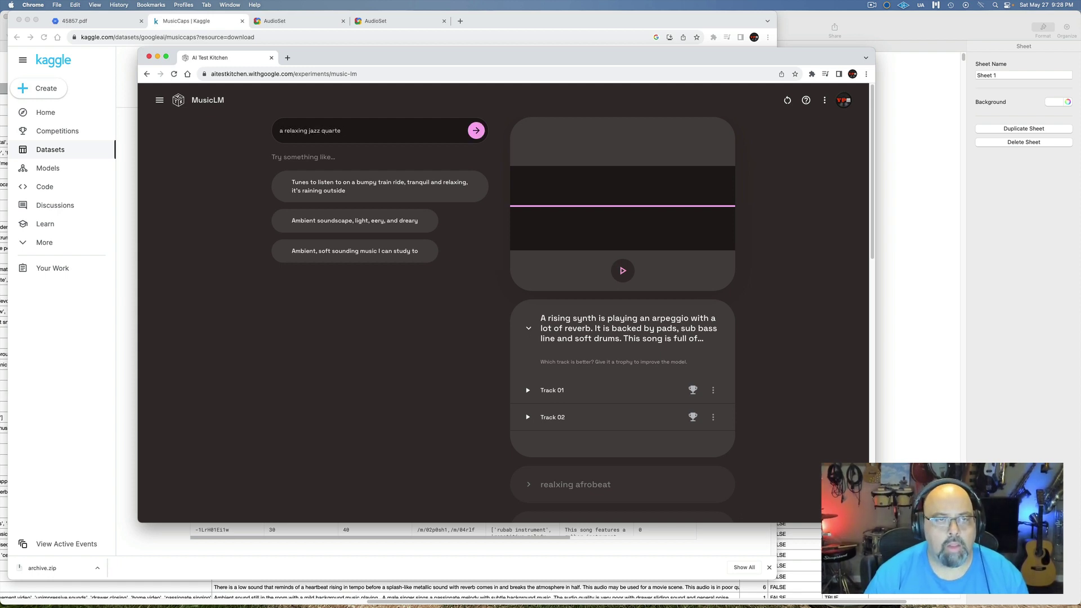
text(t with a )
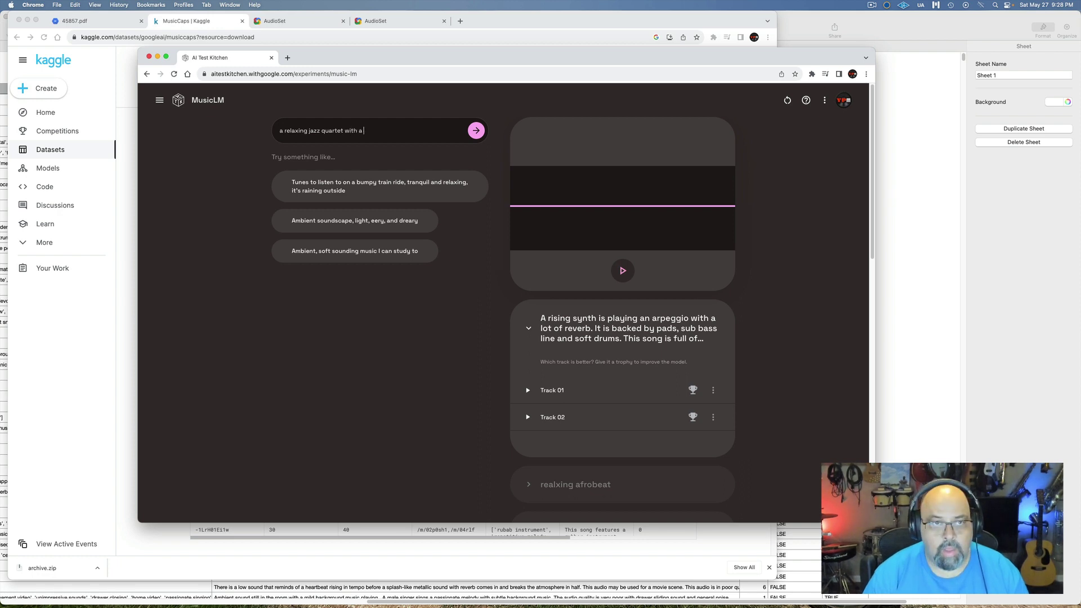
text(tenor saxop)
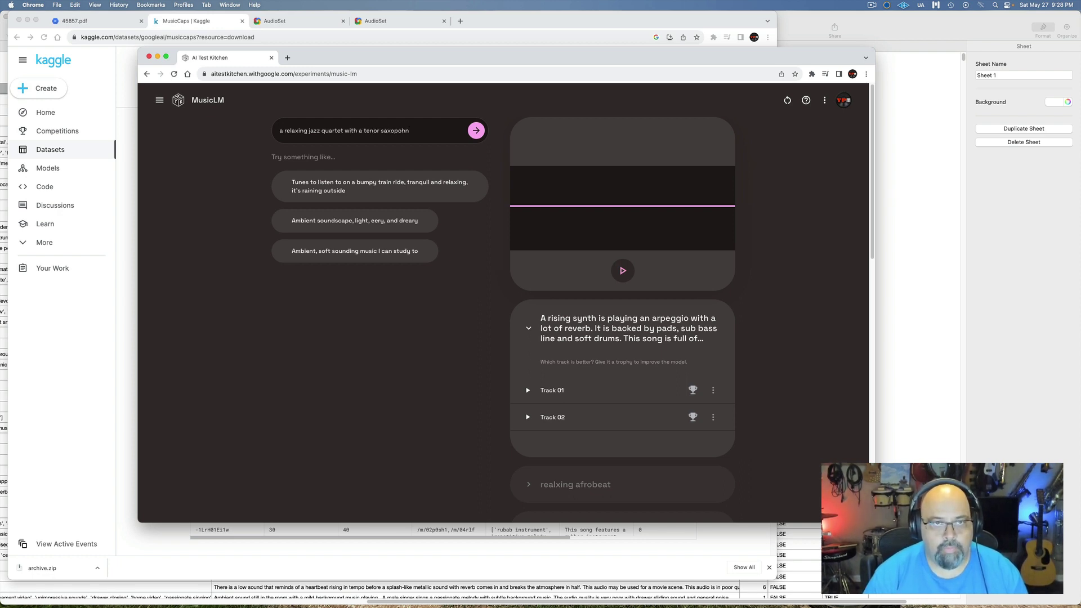
text(hone)
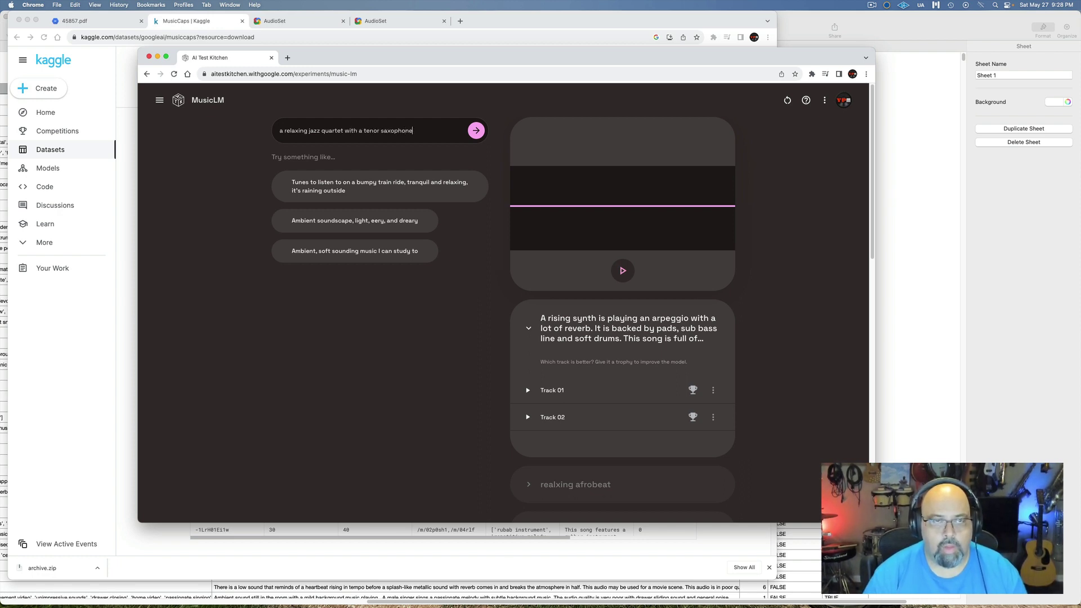
text( playing roman)
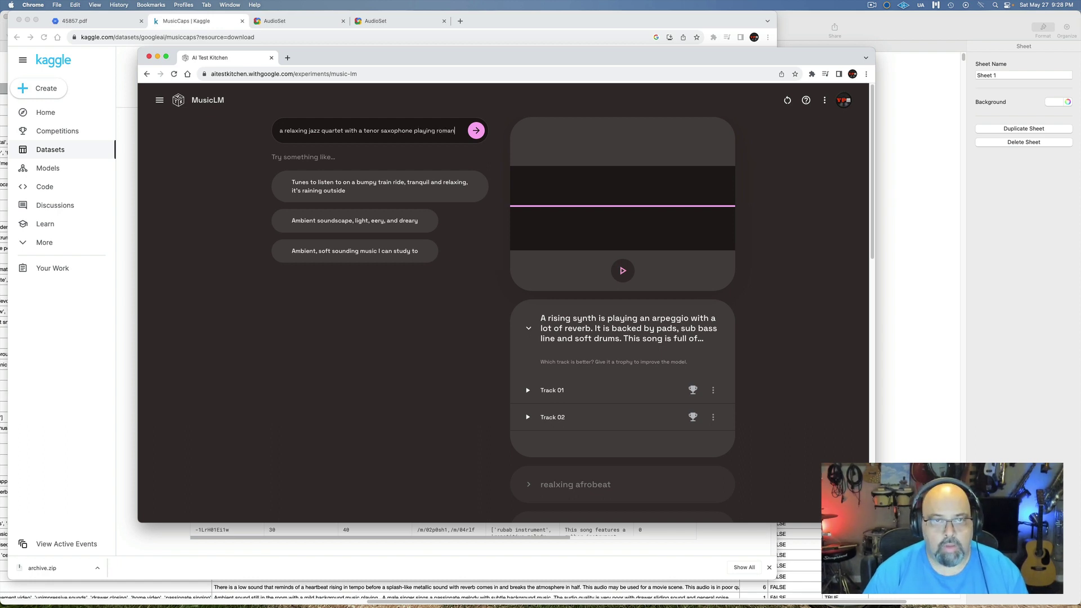
text(tic melodies )
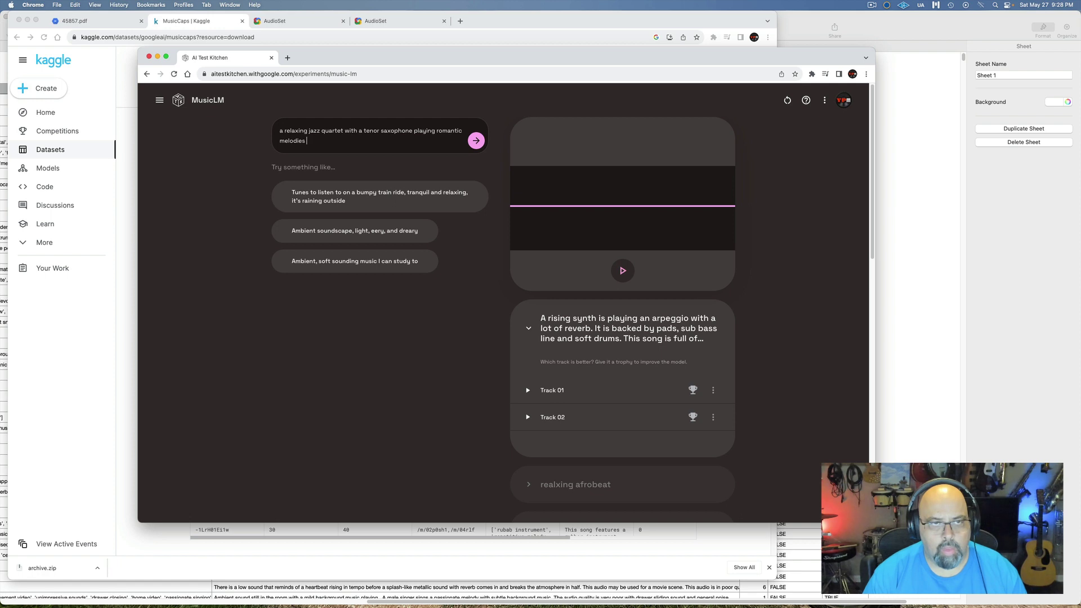
text(over)
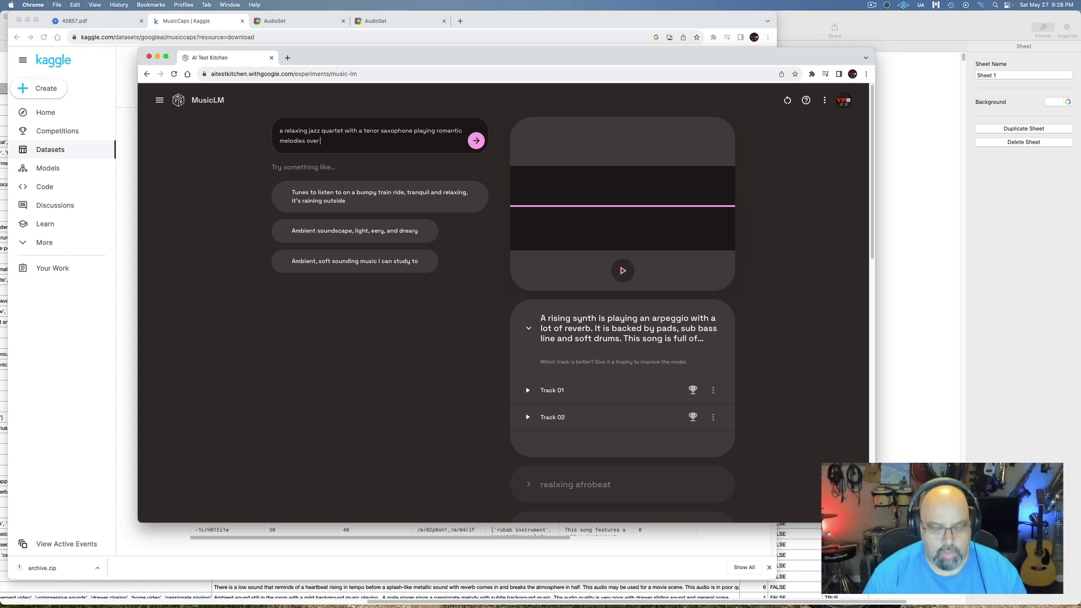
text( a)
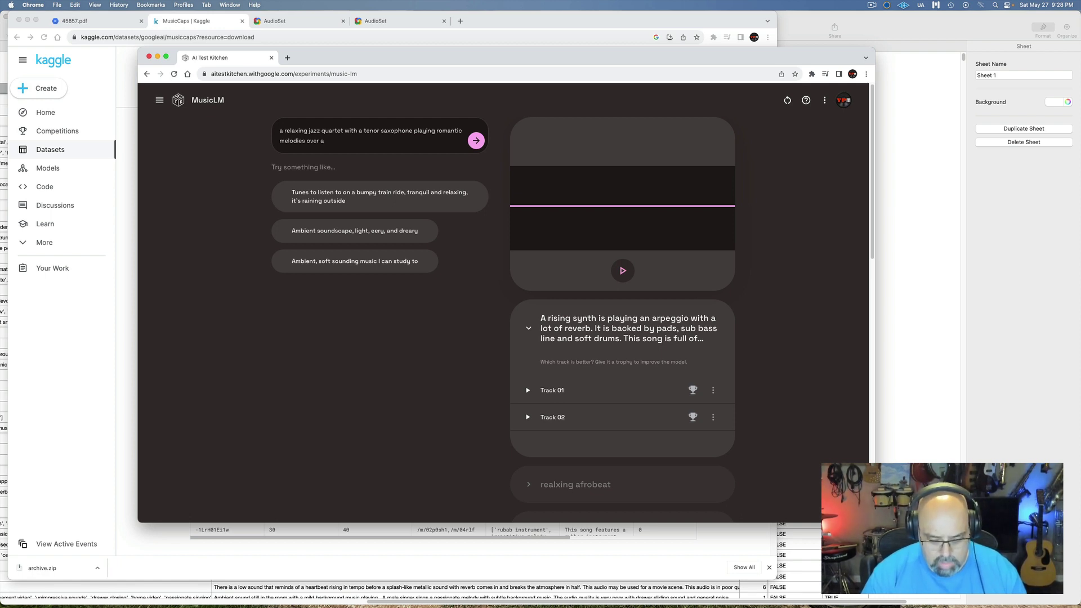
text(n acoustic b)
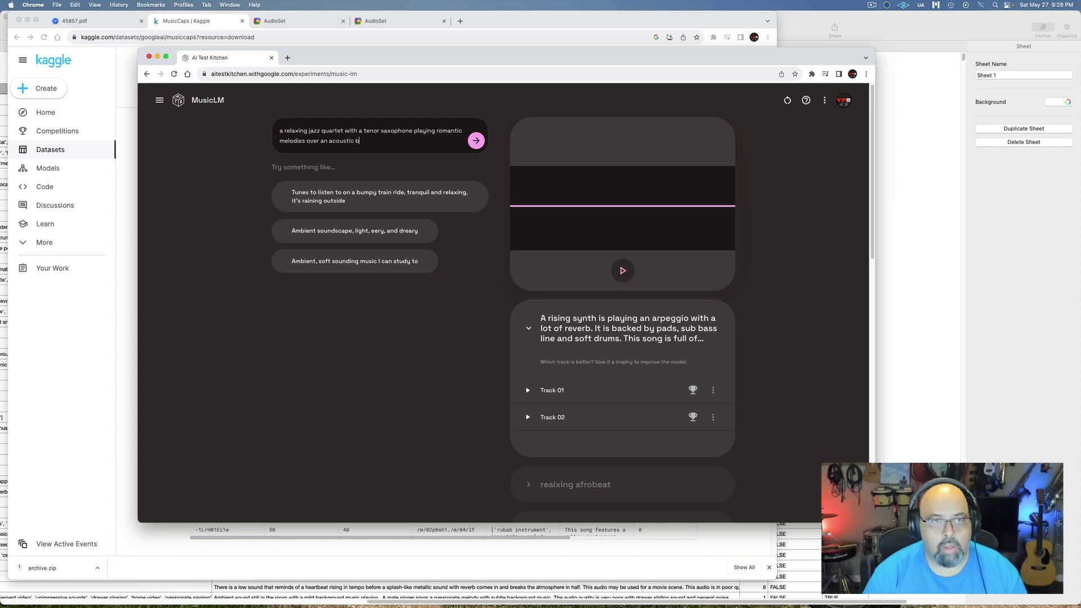
text(ass and )
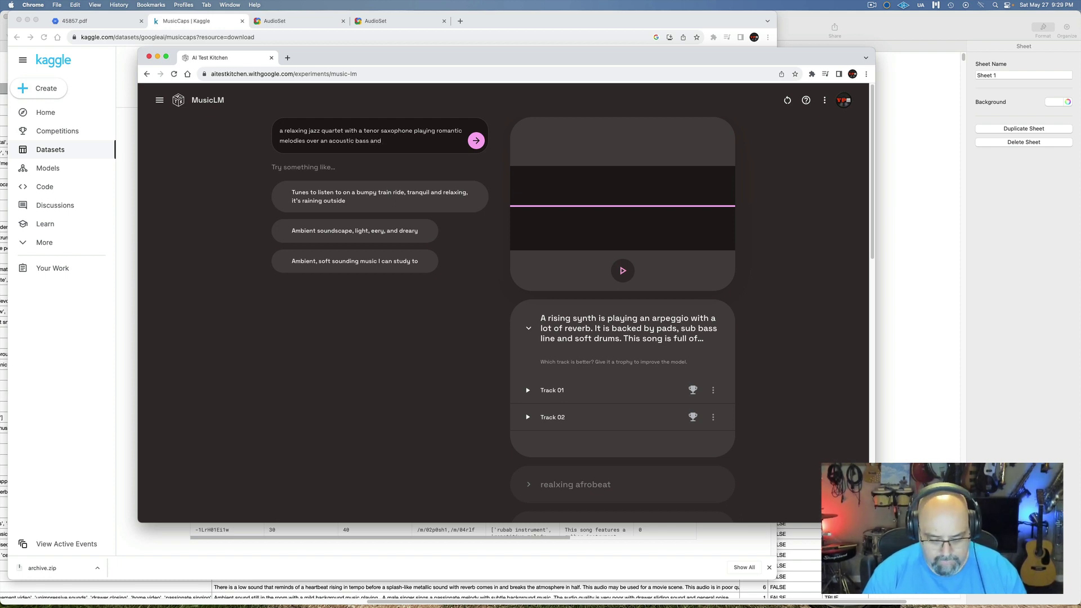
text(g)
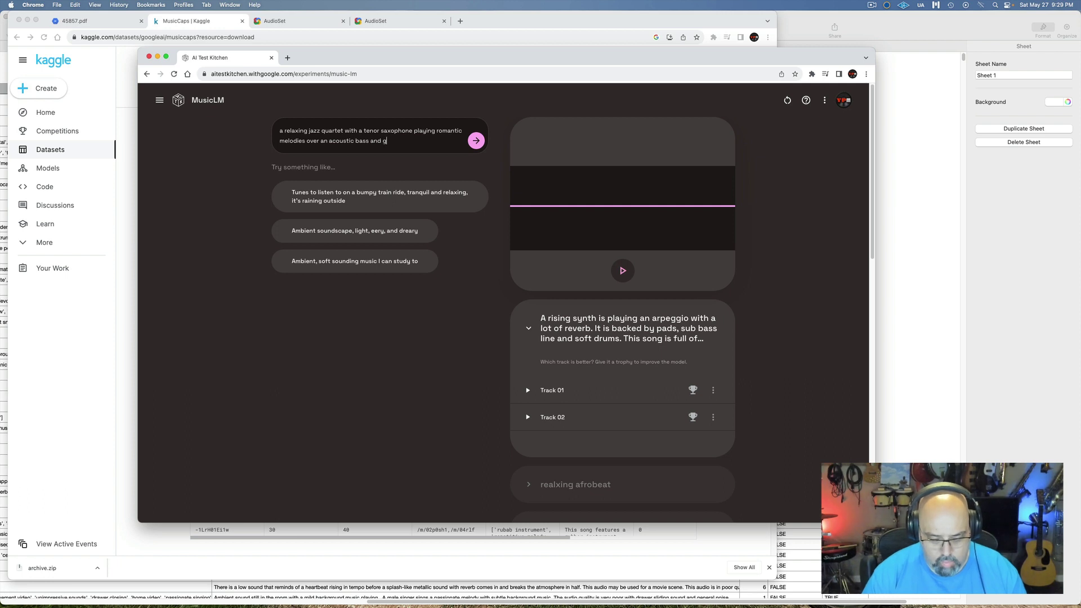
text(rand piano)
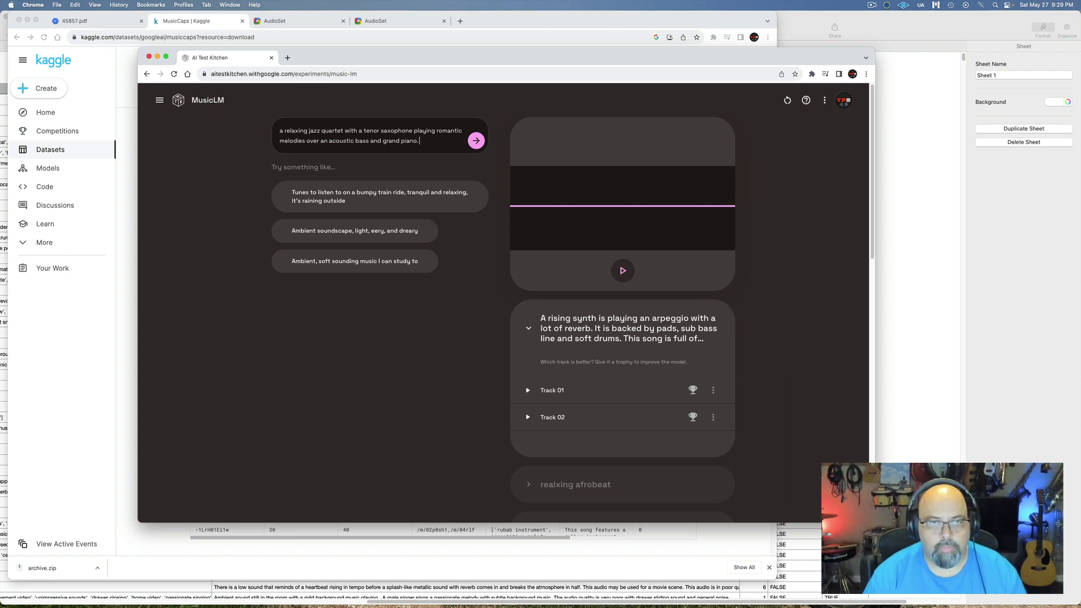
- Extend the jazz quartet prompt with the sentence "The drums are using brushes and light cymbals"
text(. The )
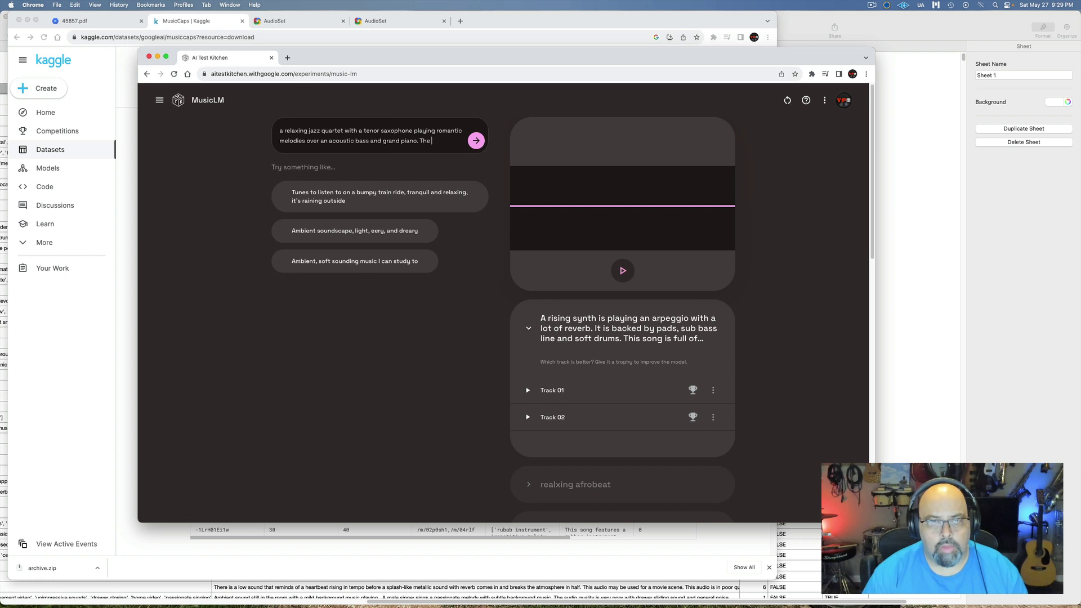
text(drumm)
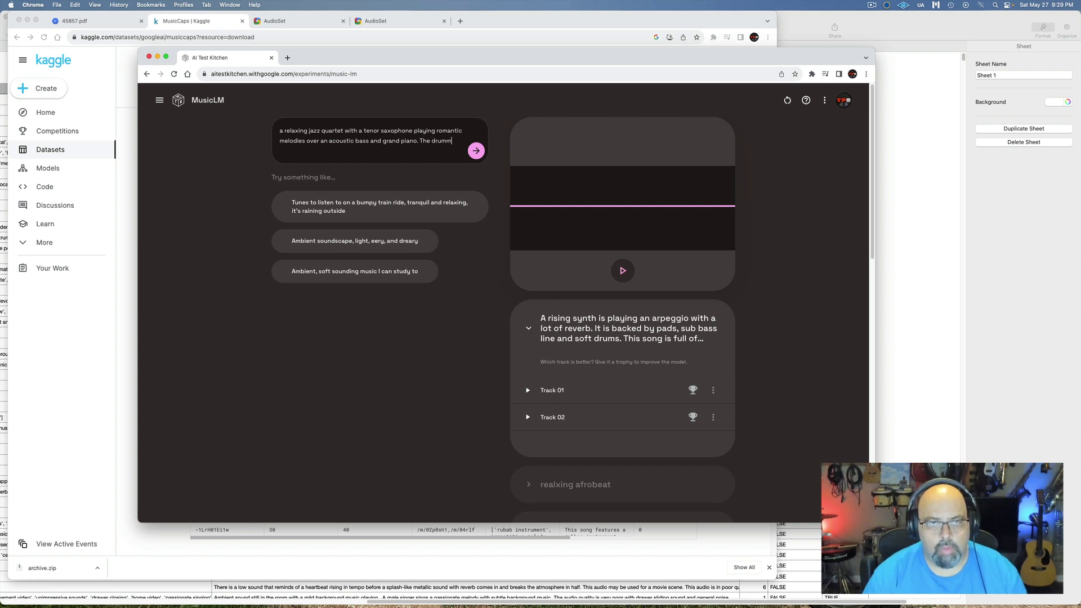
key(BackSpace)
text(s are )
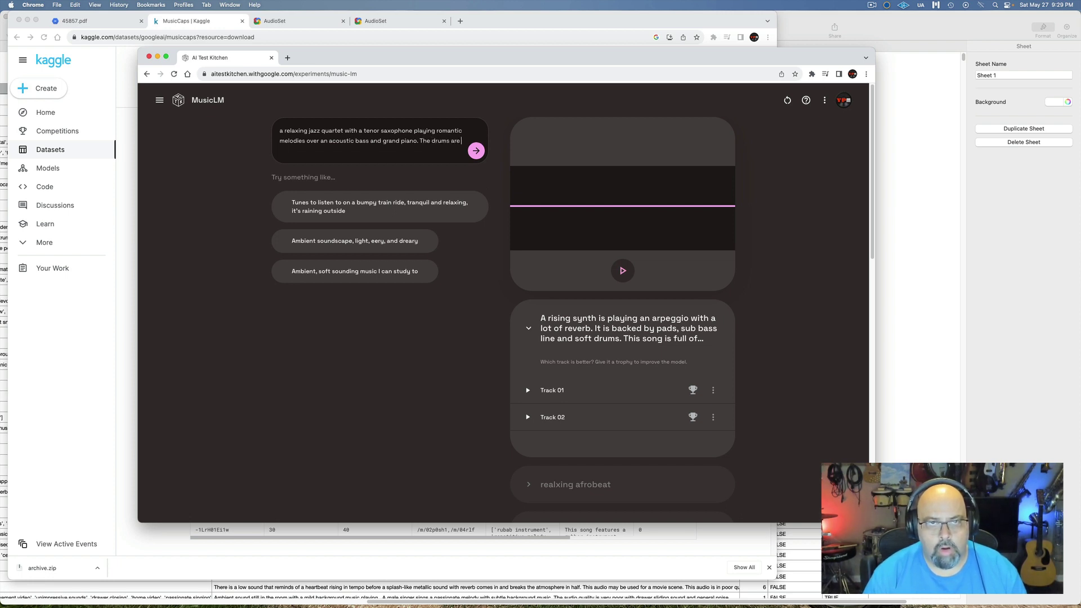
text(using brushes and cm)
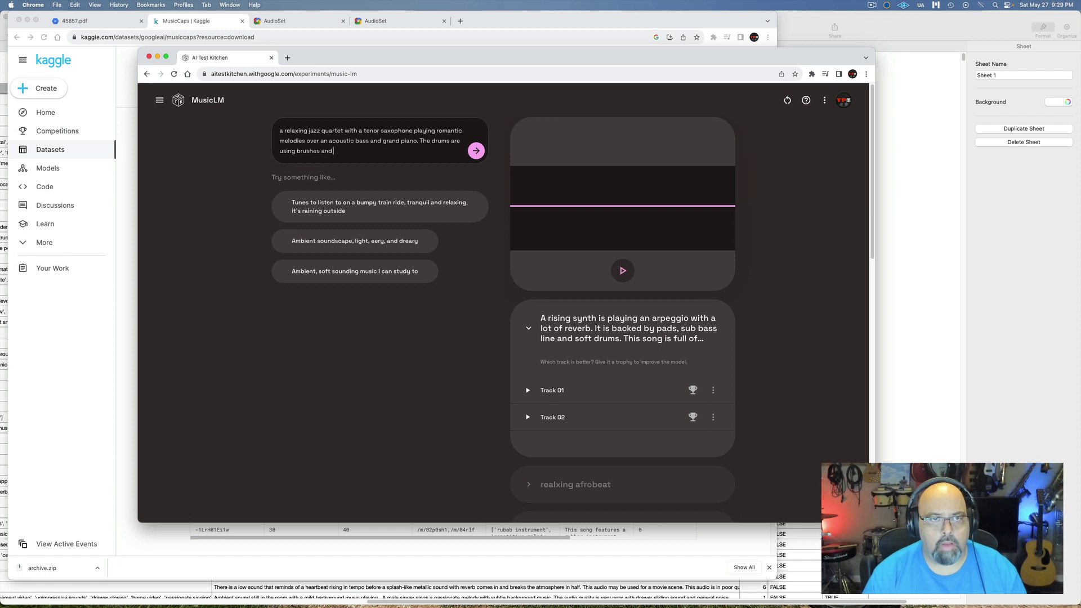
key(BackSpace)
key(BackSpace)
text(light )
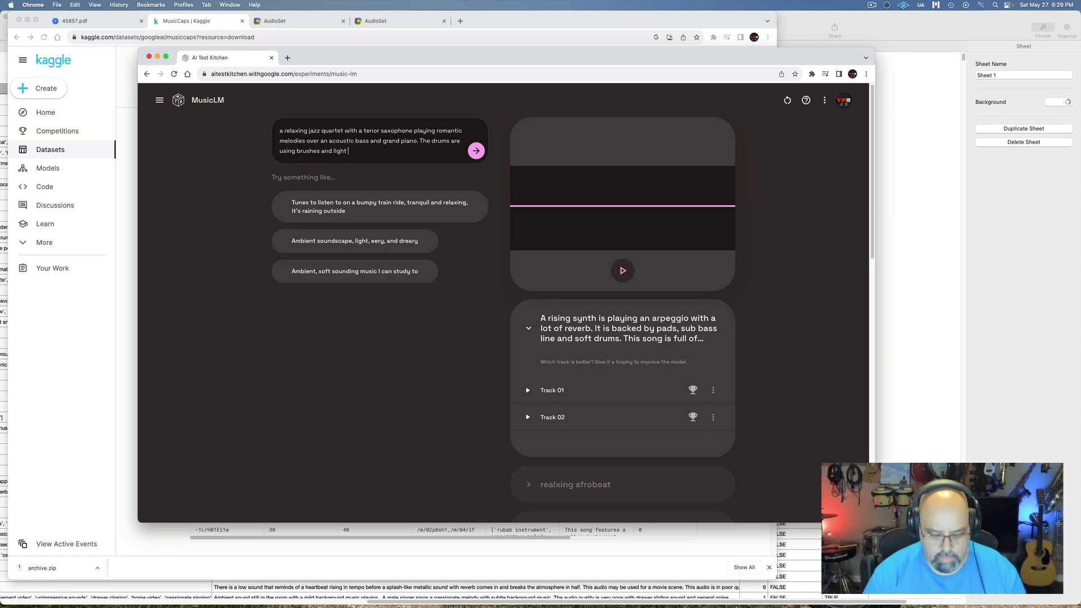
text(cymbals)
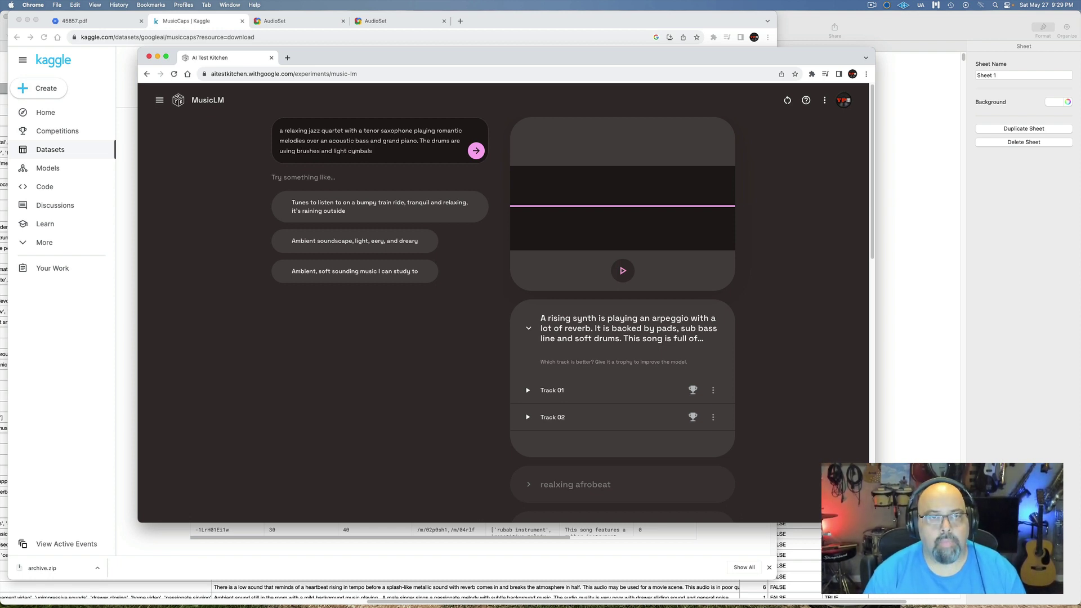
- Finish the prompt with "This would be heard during dinner at a fancy restaurant." and generate tracks from it
text(. This )
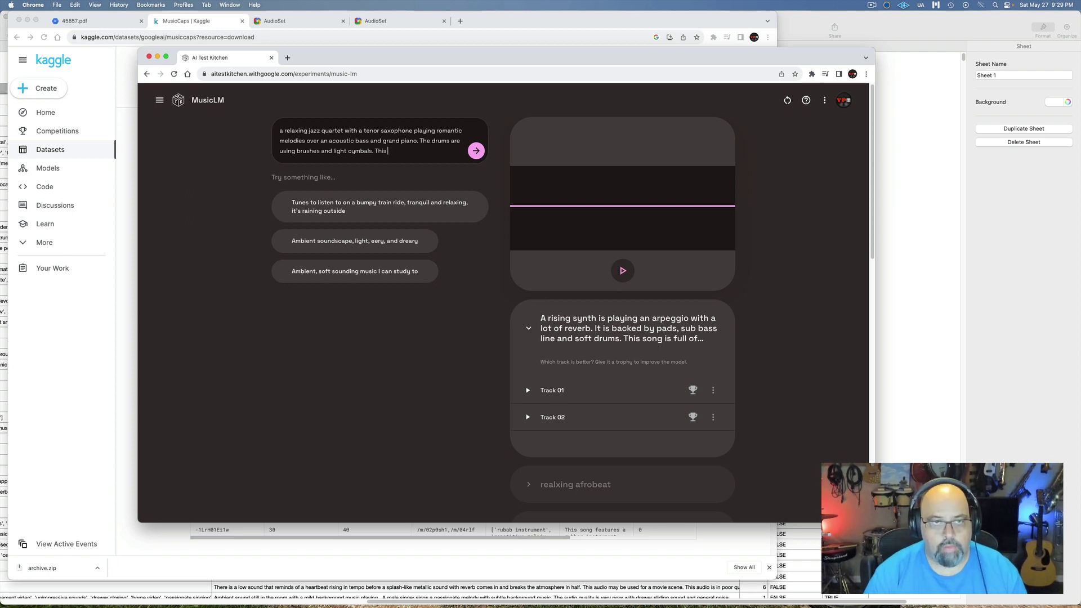
text(would be heard du)
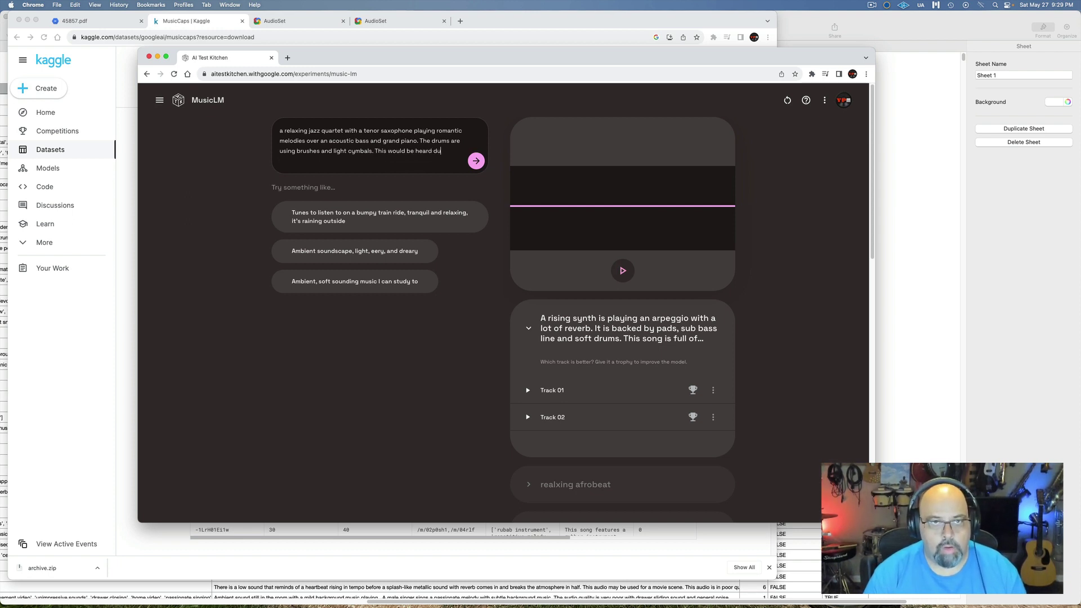
text(ring dinner at a fance)
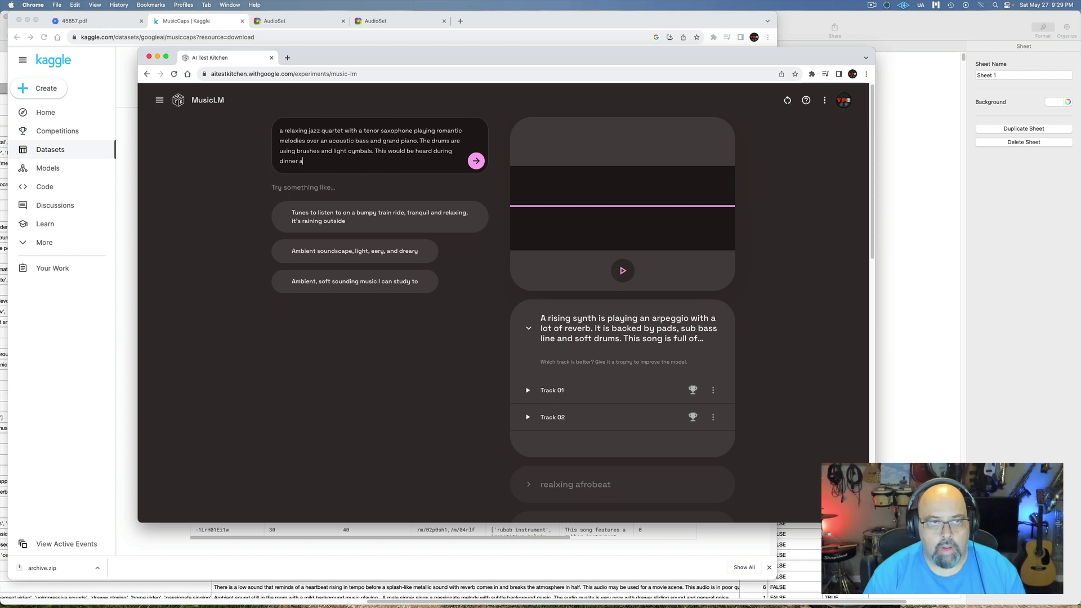
key(BackSpace)
text(y re)
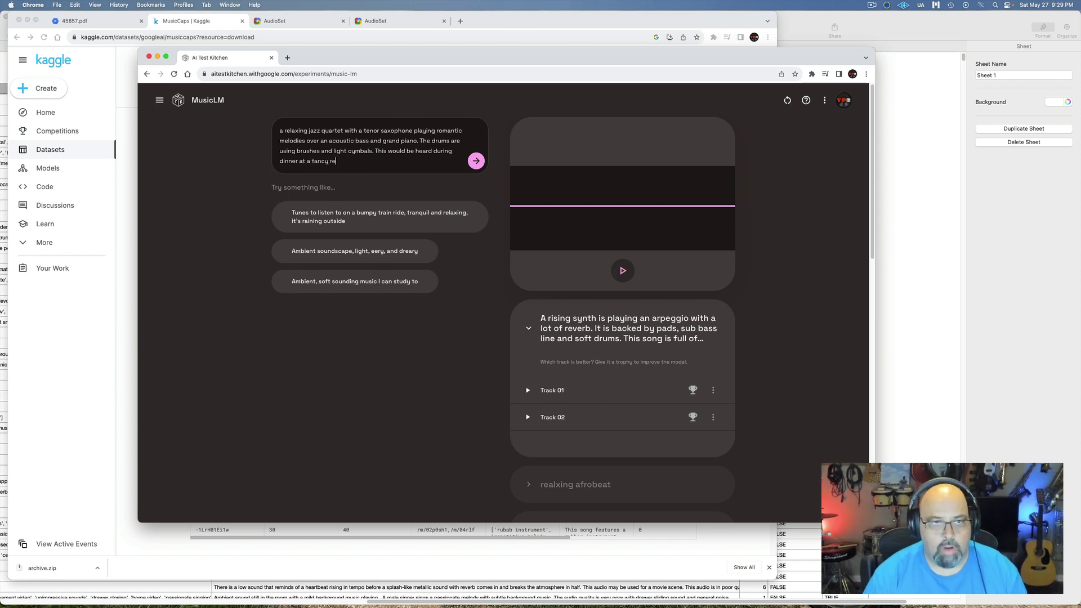
text(staurant.)
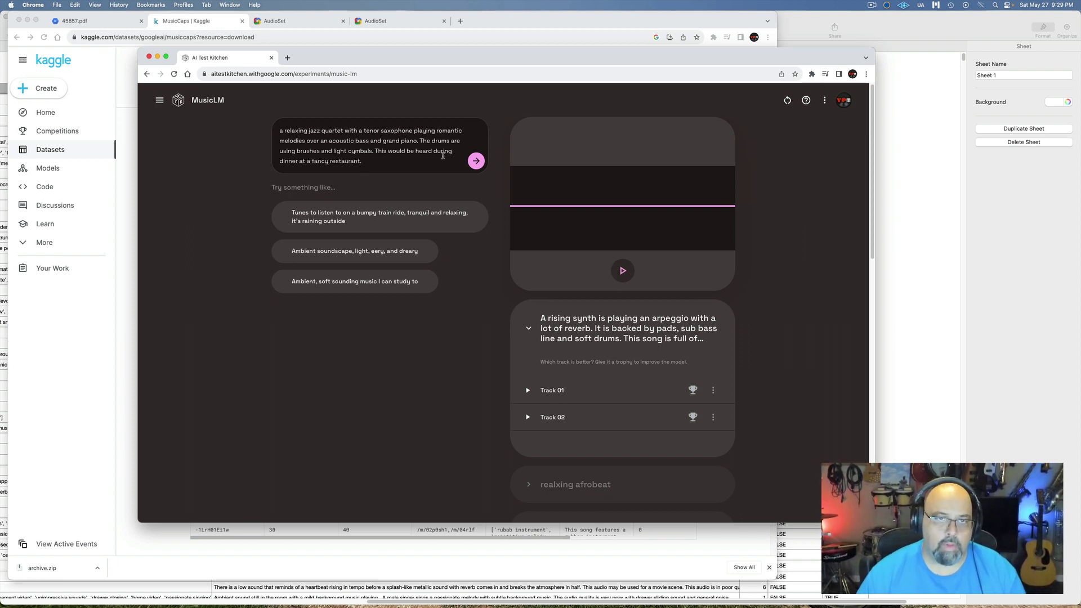
click(476, 162)
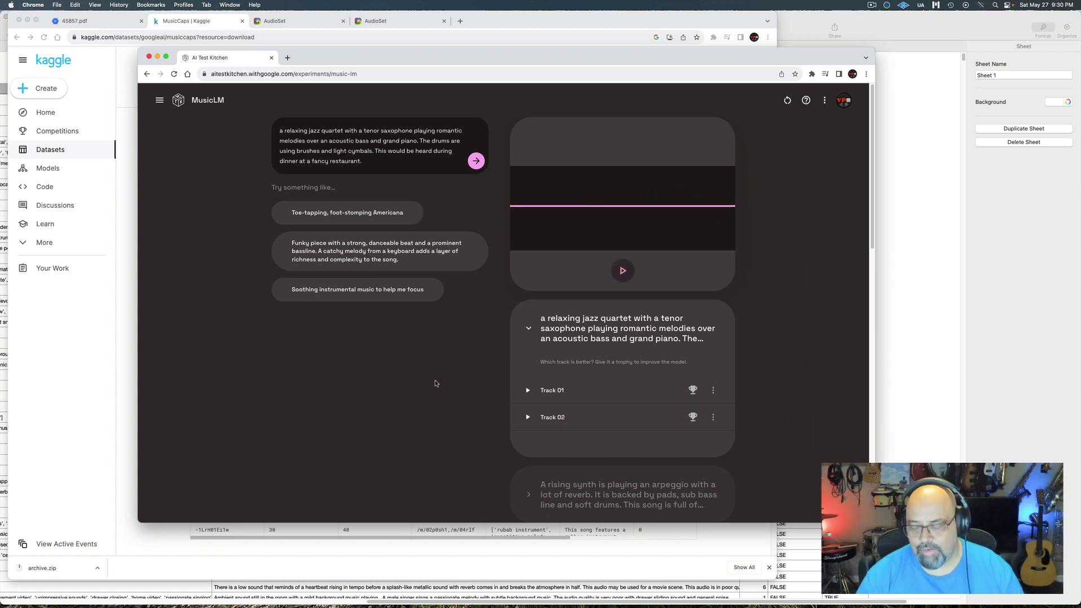
- Replace the jazz quartet prompt with "Energetic souldful funk from the 1970s with a funky bass groove over"
click(396, 163)
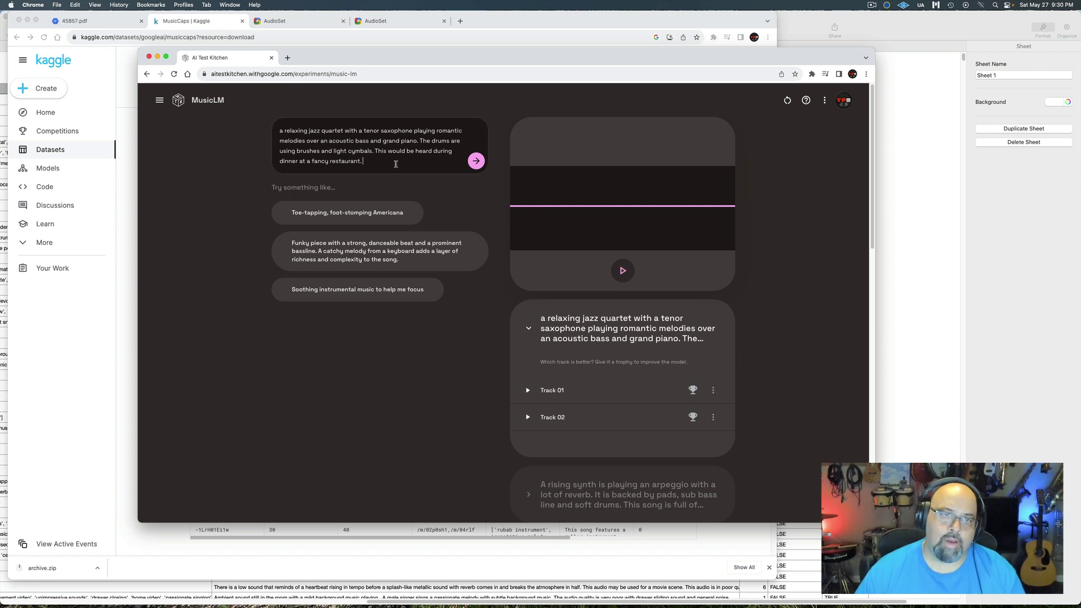
key(super+a)
text(Energetic souldful)
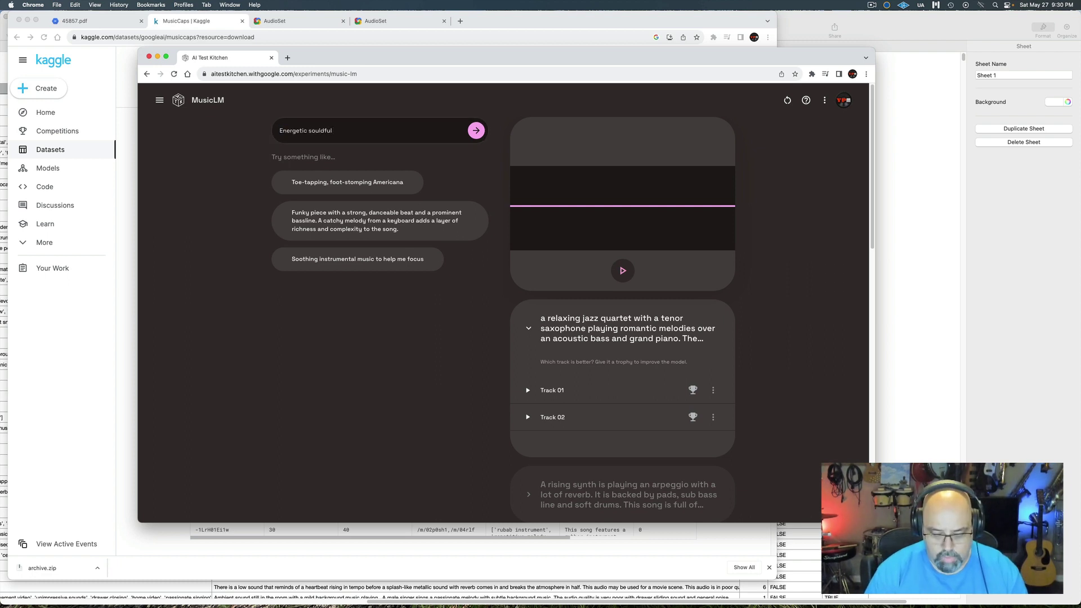
text( funk from th)
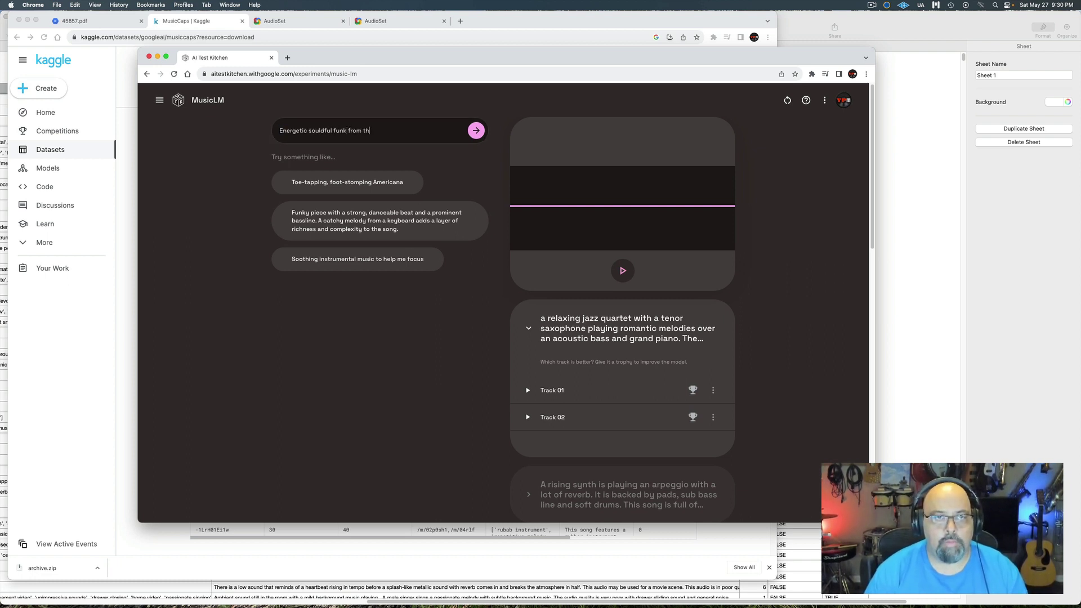
text(e 1970s)
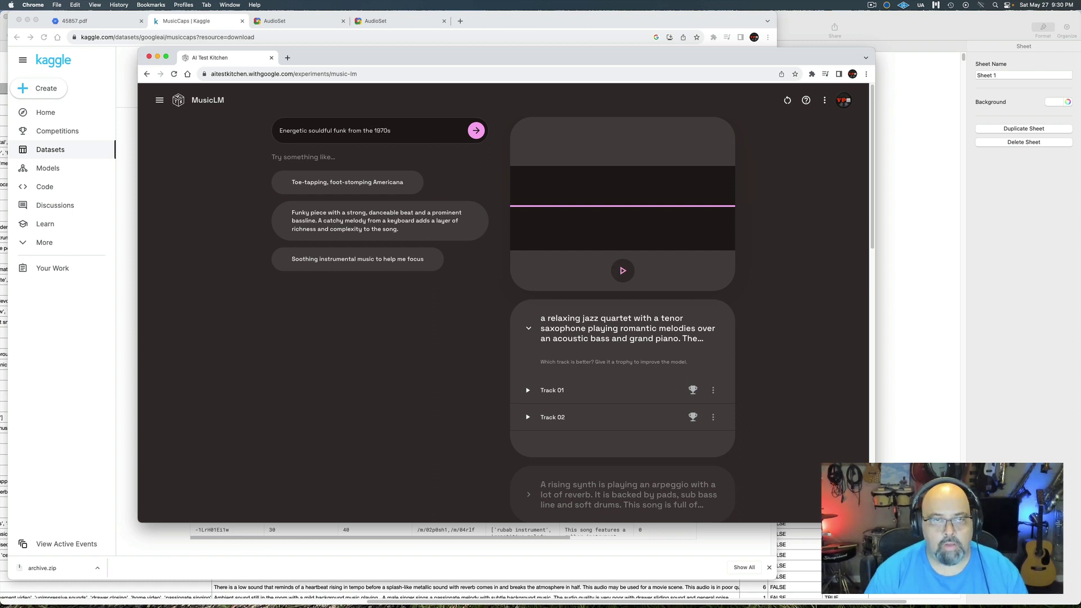
text( with )
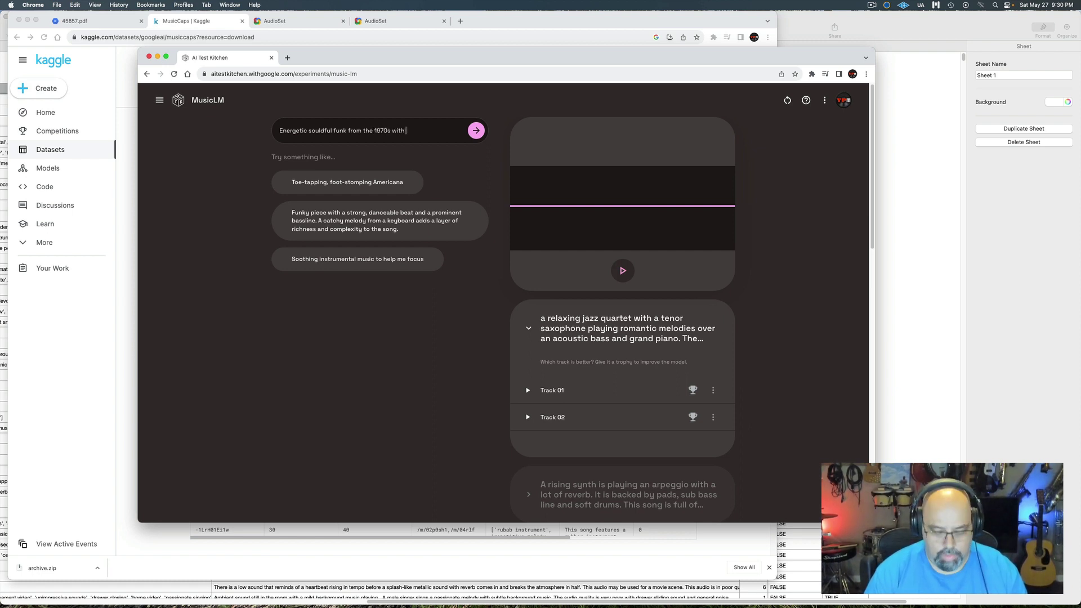
text(a funky bass )
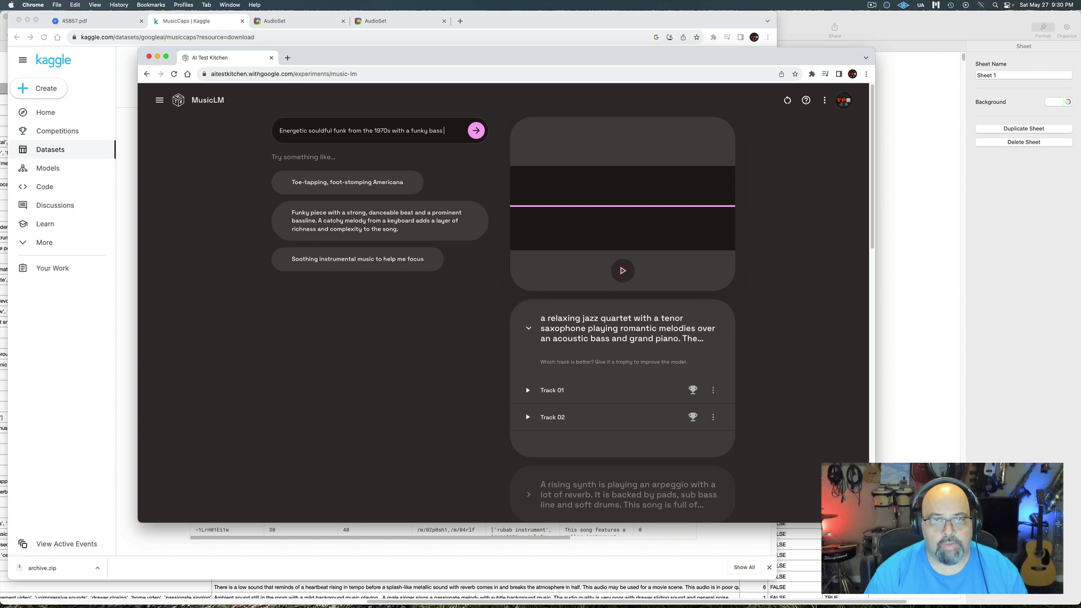
text(groove over)
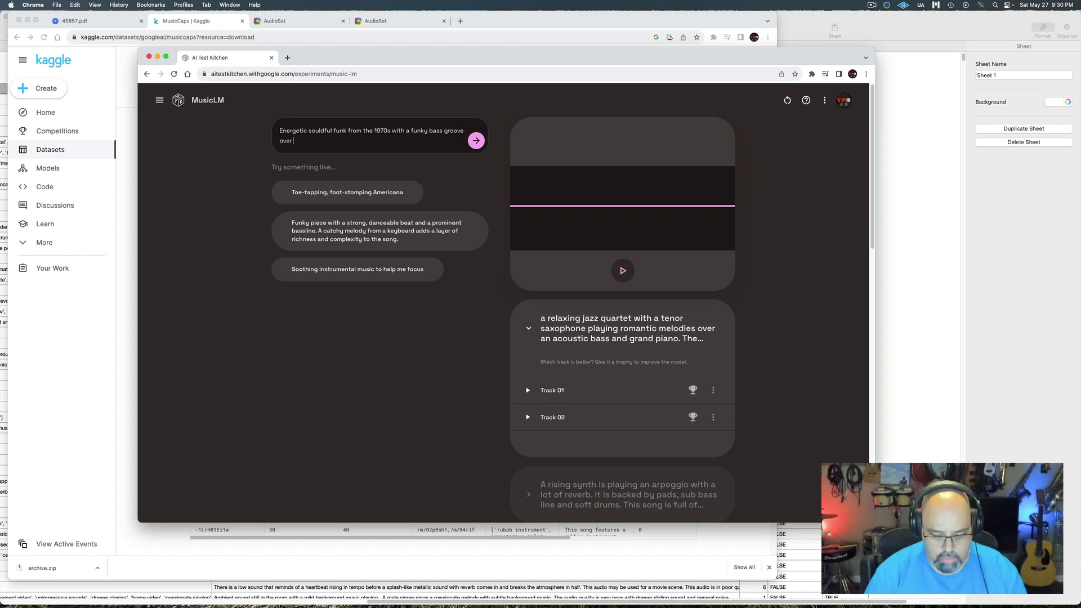
- Complete the funk prompt with "funky drums and wah guitar. A horn section is playing short stabs." and generate tracks from it
text( funk)
key(BackSpace)
text(nky drums)
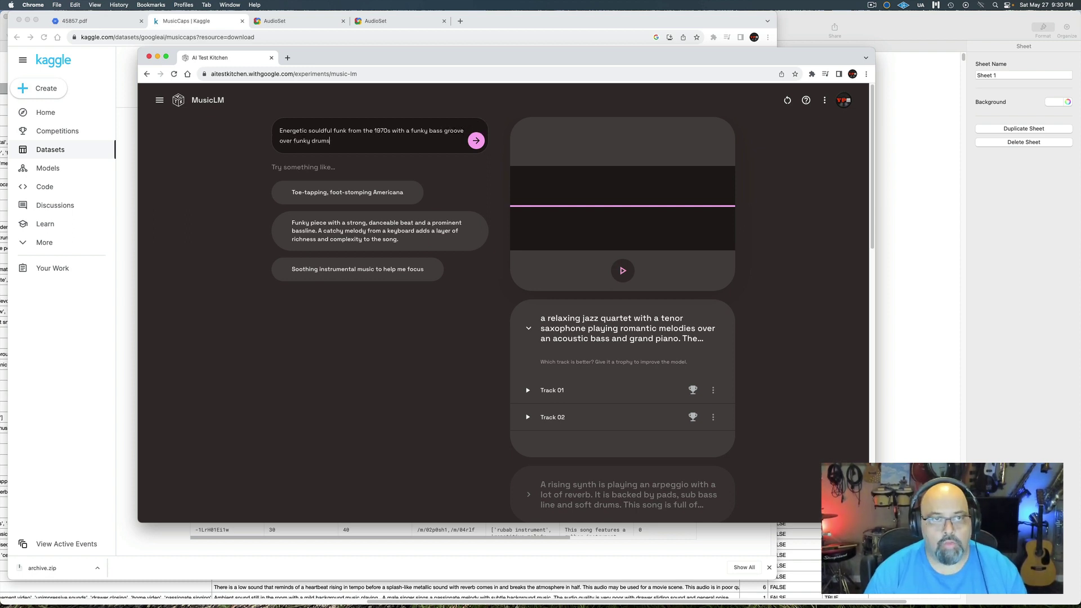
text( and wh)
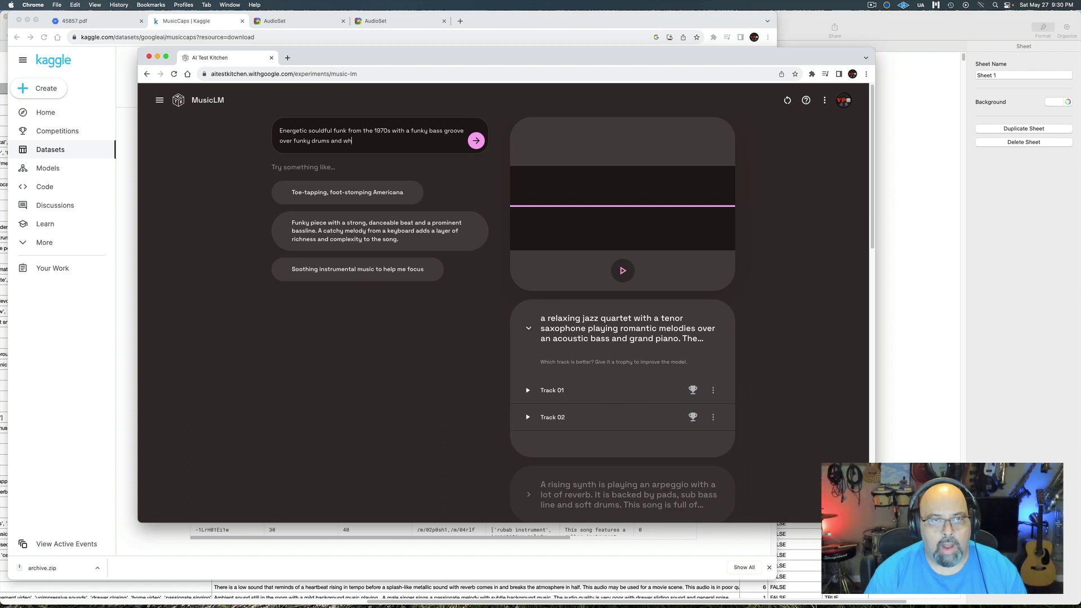
key(BackSpace)
text(ah guit)
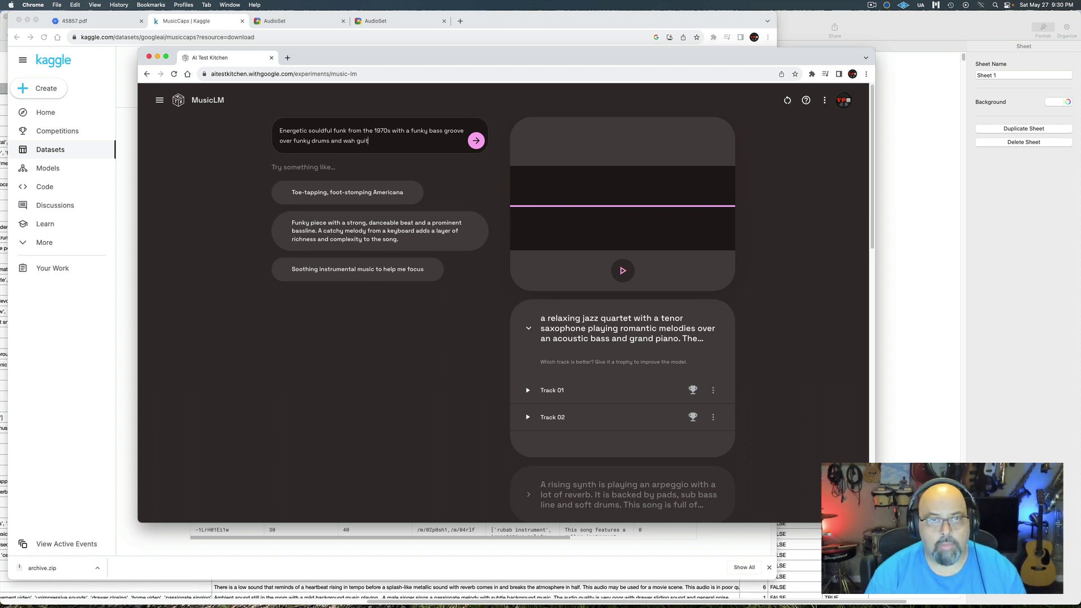
text(ar. A horn section)
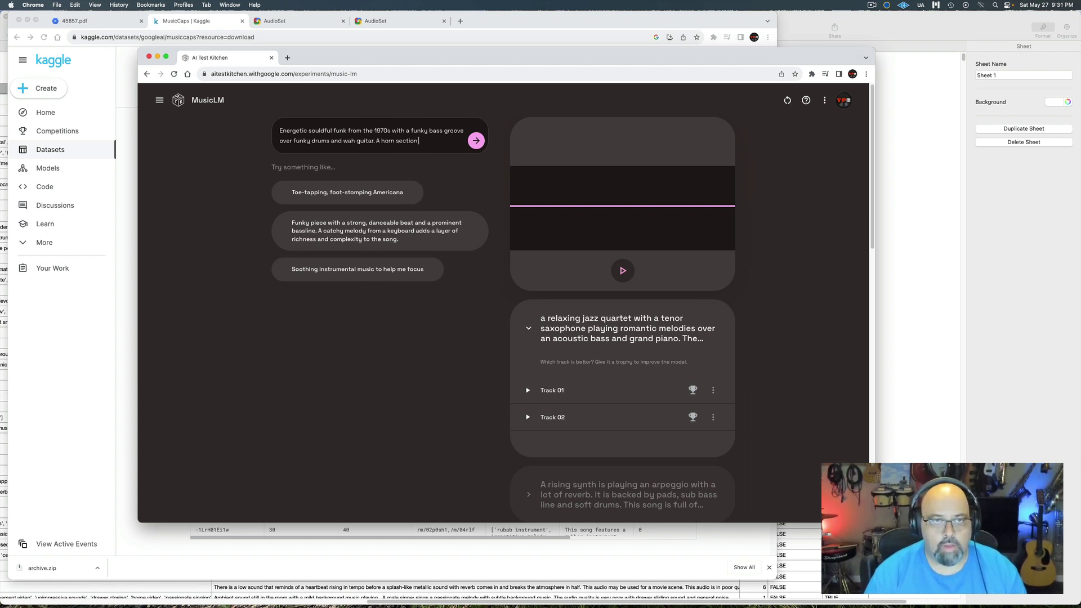
text( is playing short stabs.)
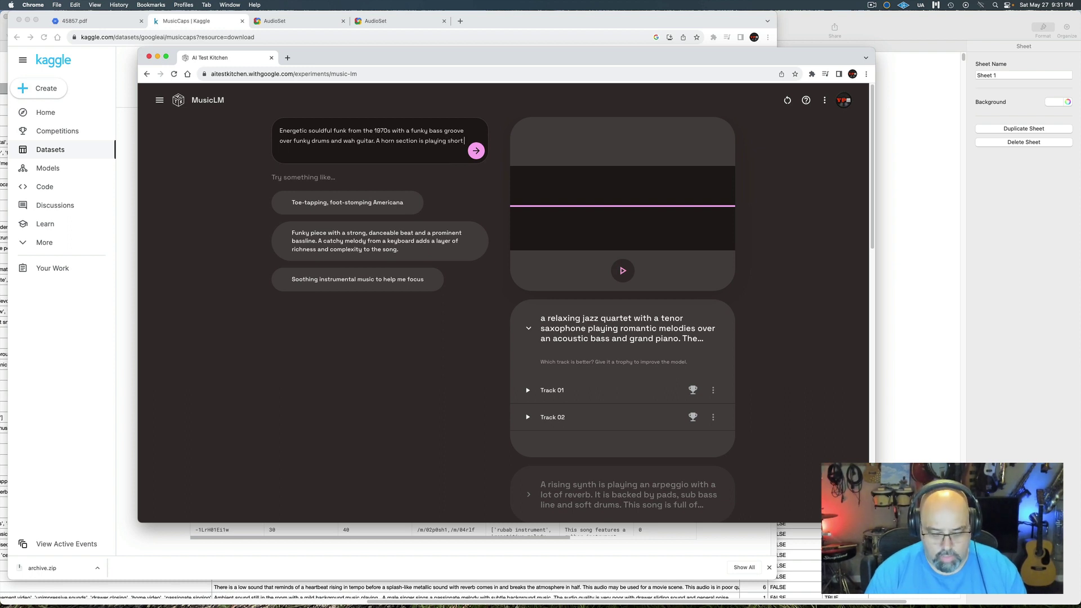
click(476, 150)
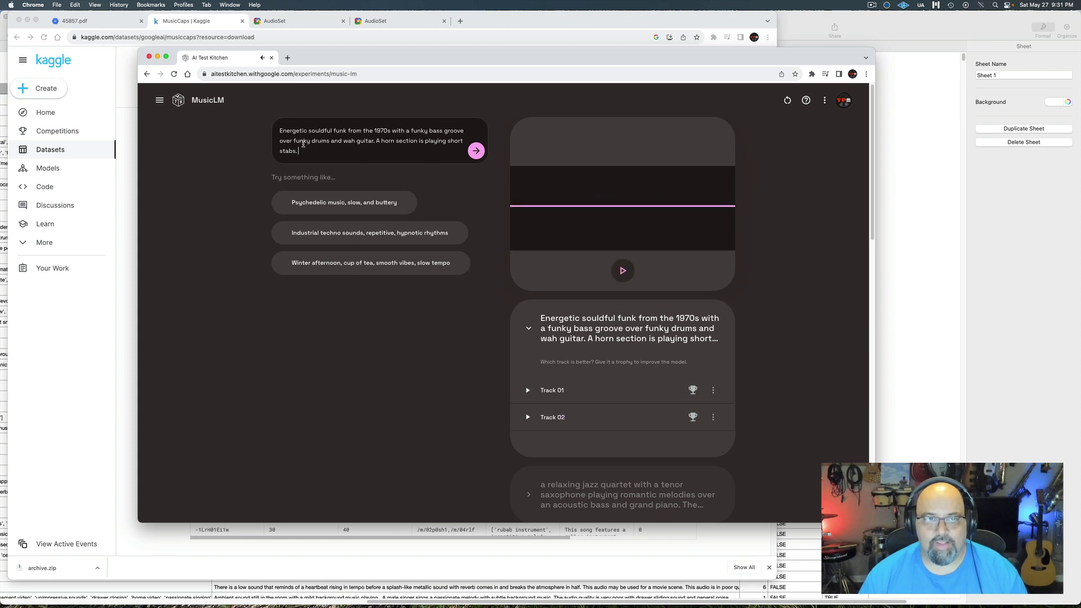
- Replace the prompt with "Seriously funky synth music in the style of Parliament" and generate tracks from it
drag(313, 150, 272, 129)
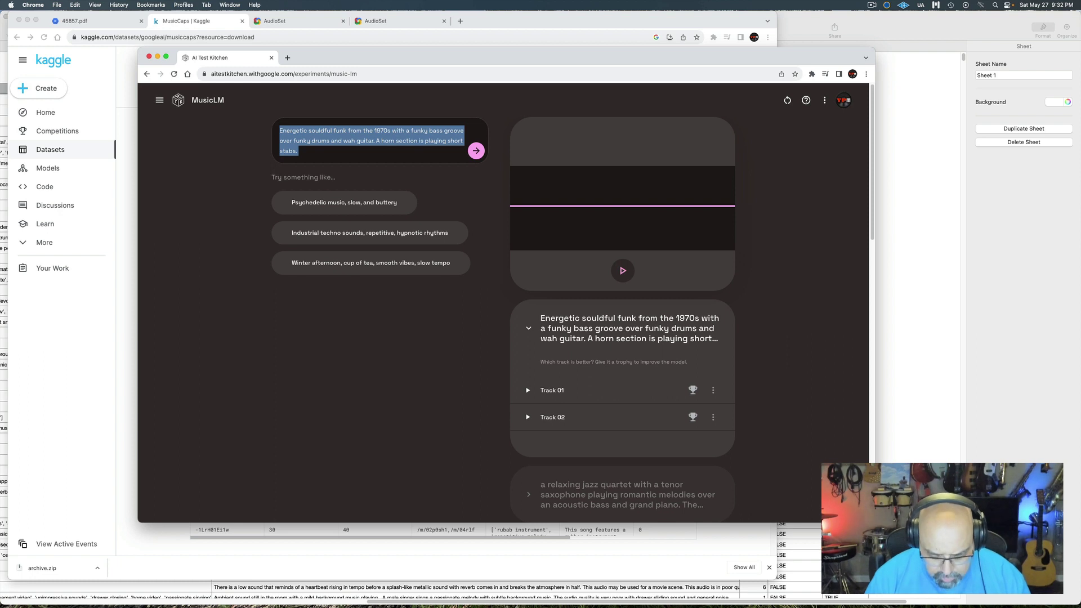
text(Seriously funky)
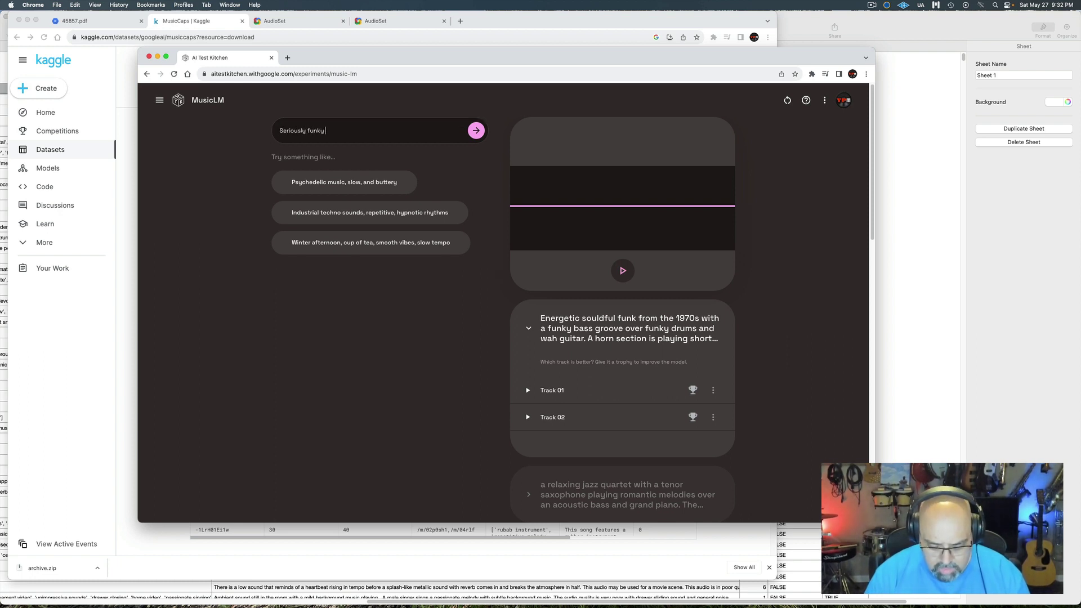
text( synth m)
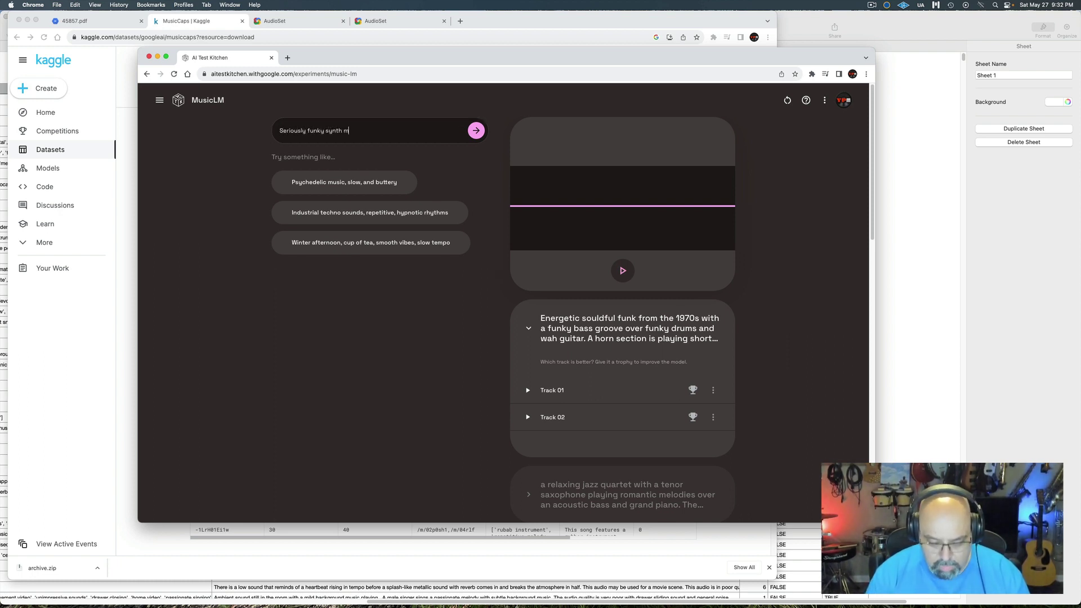
text(usic in the style )
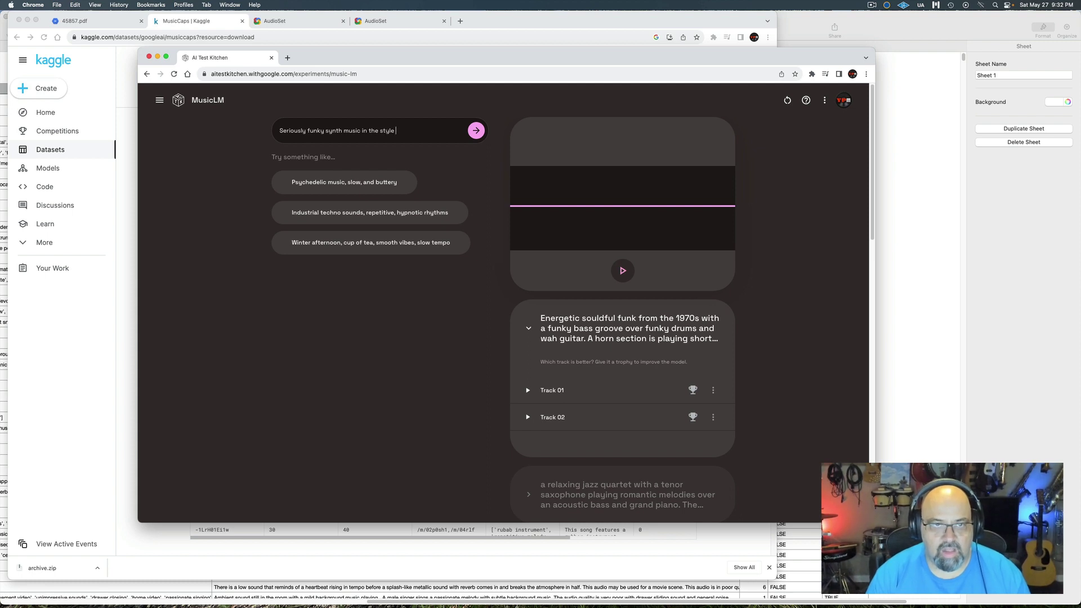
text(of Parlieament)
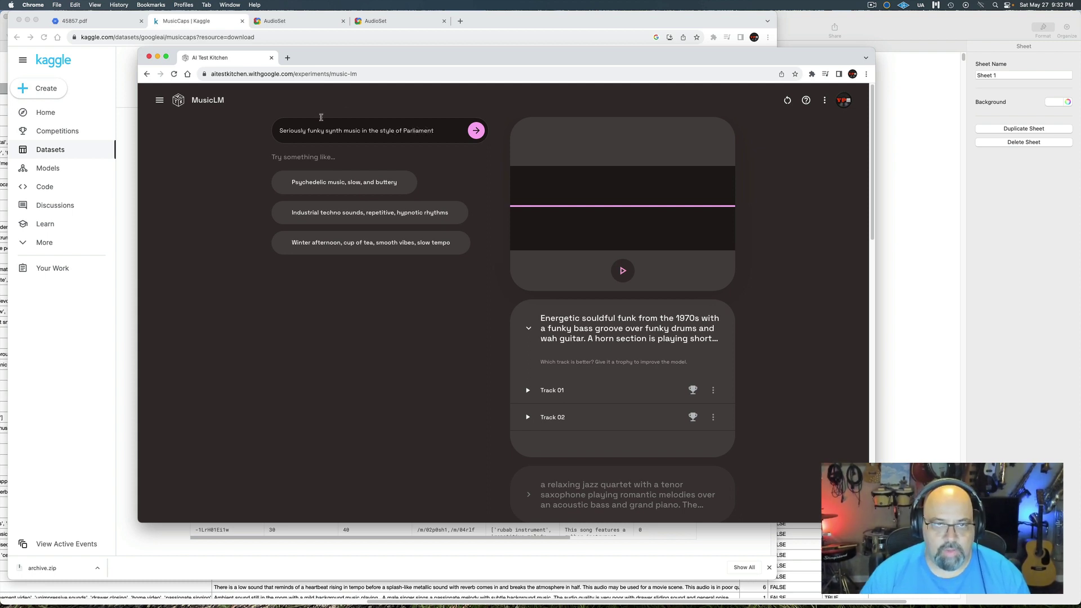
click(476, 130)
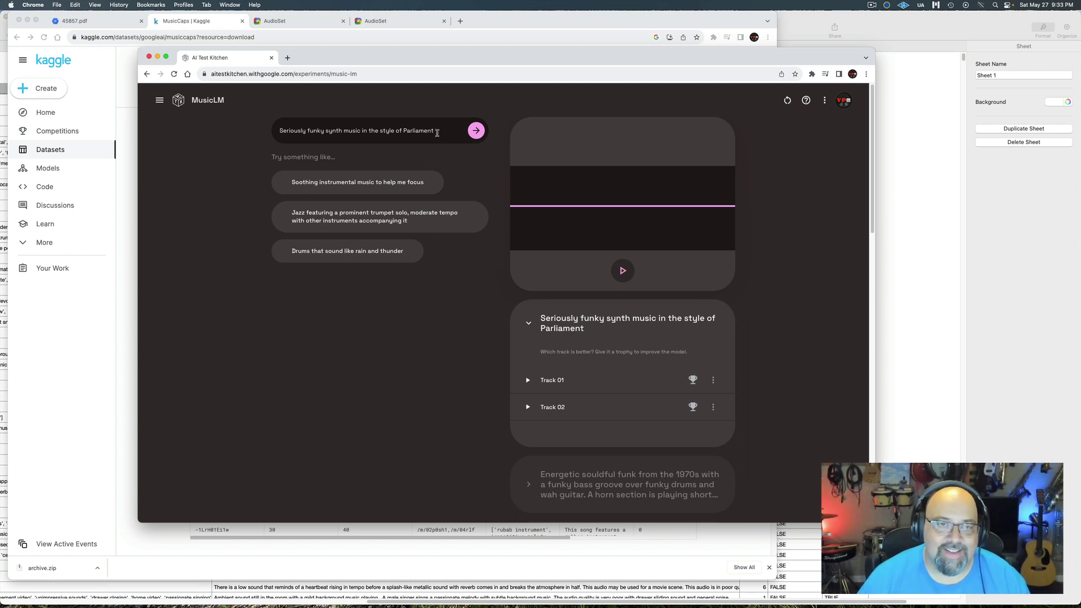
- Replace the prompt with "90s style hip hop beat" and generate tracks from it
drag(437, 133, 278, 130)
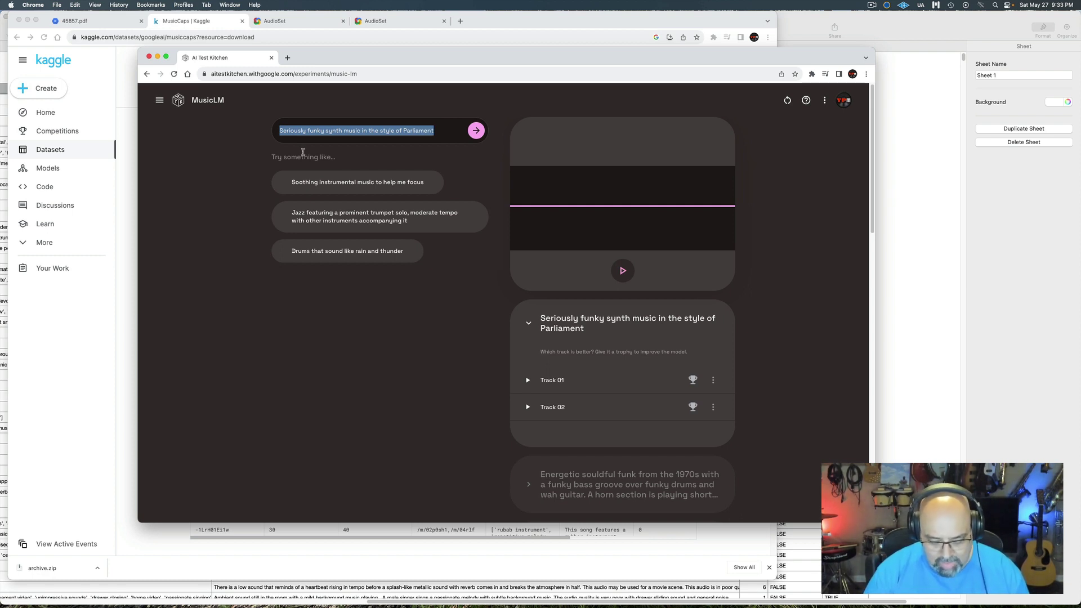
text(90s style )
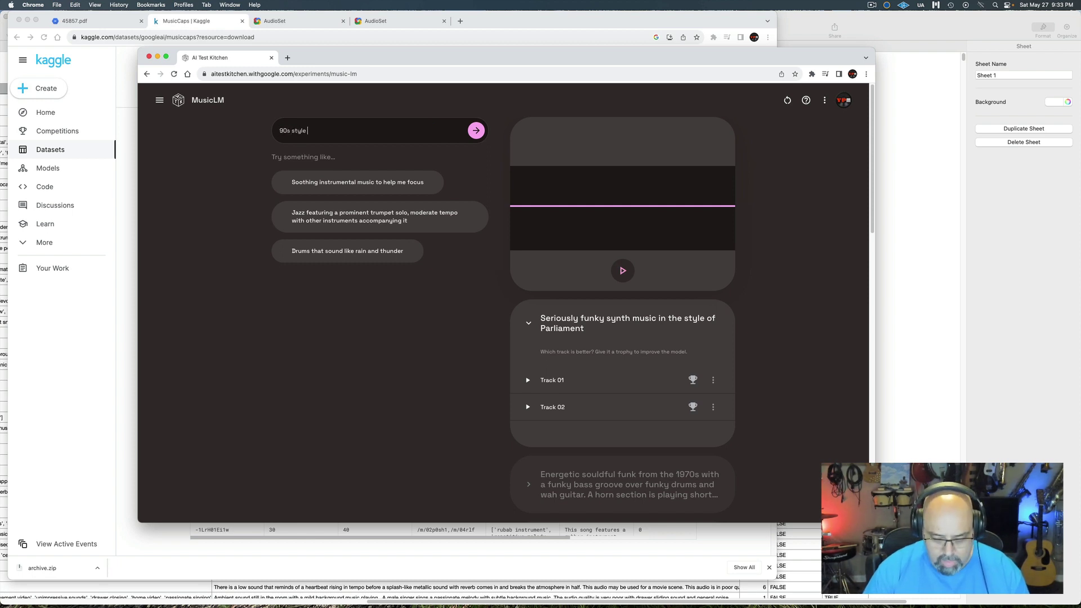
text(h)
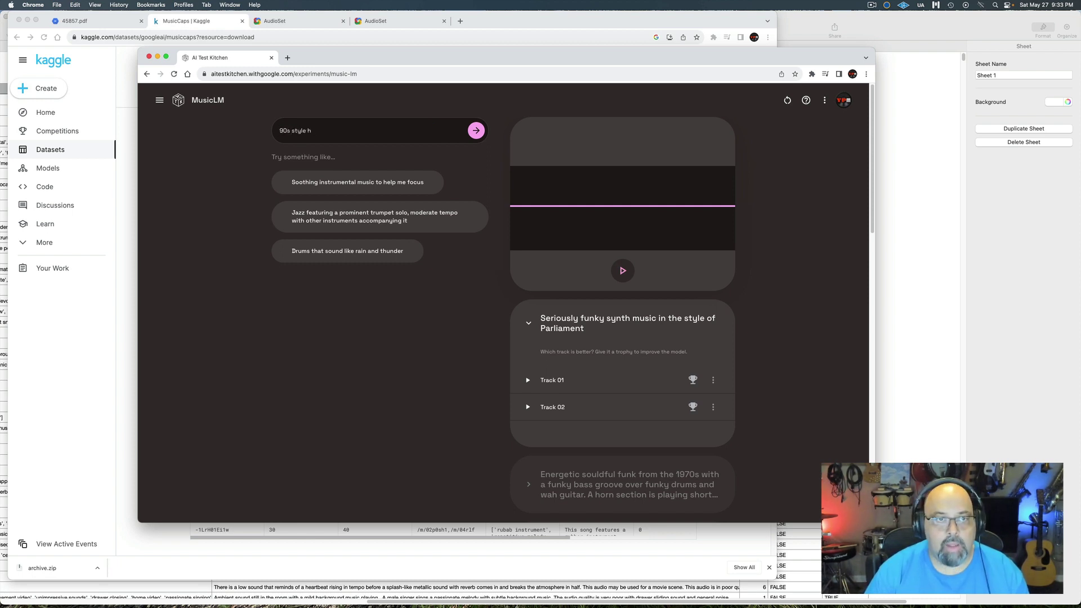
text(pp hop beat)
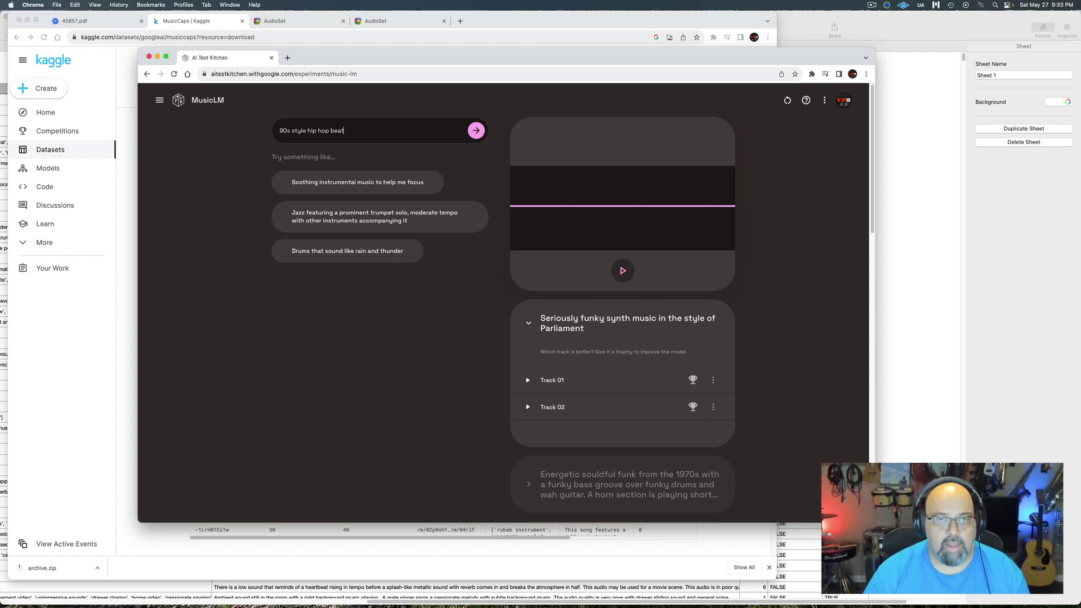
click(477, 131)
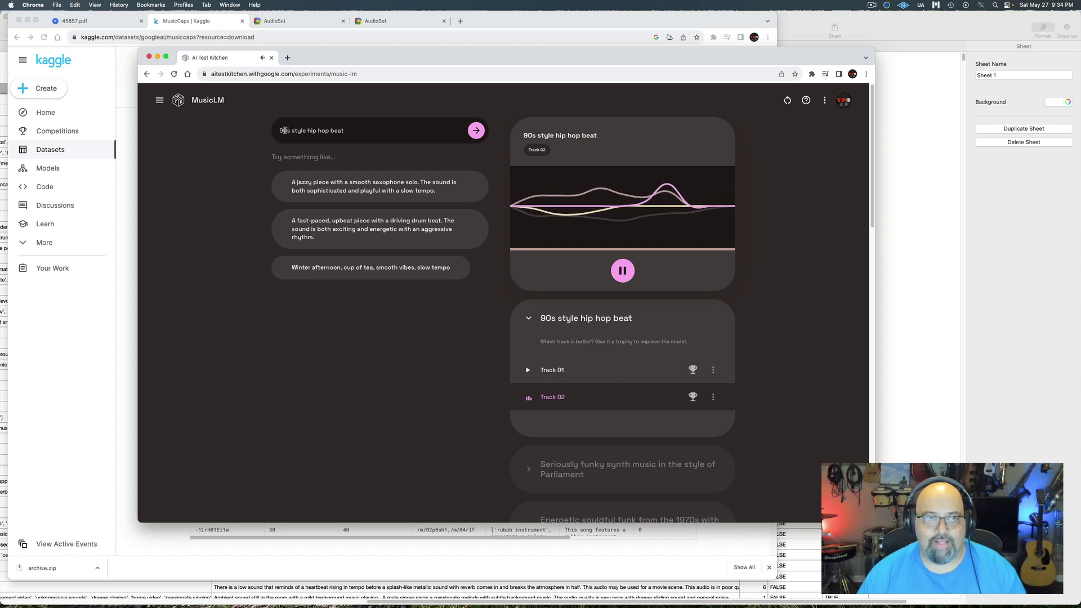
- Try to generate tracks from the new prompt "Wu Tang style hip hop beat"
drag(280, 130, 370, 136)
text(Wu)
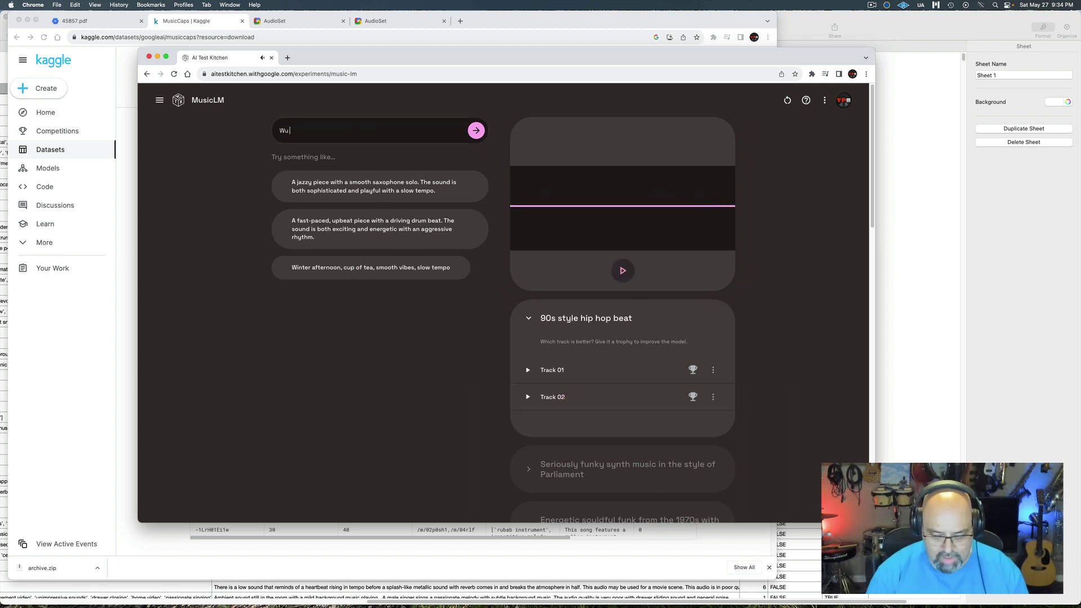
text( Tang style h)
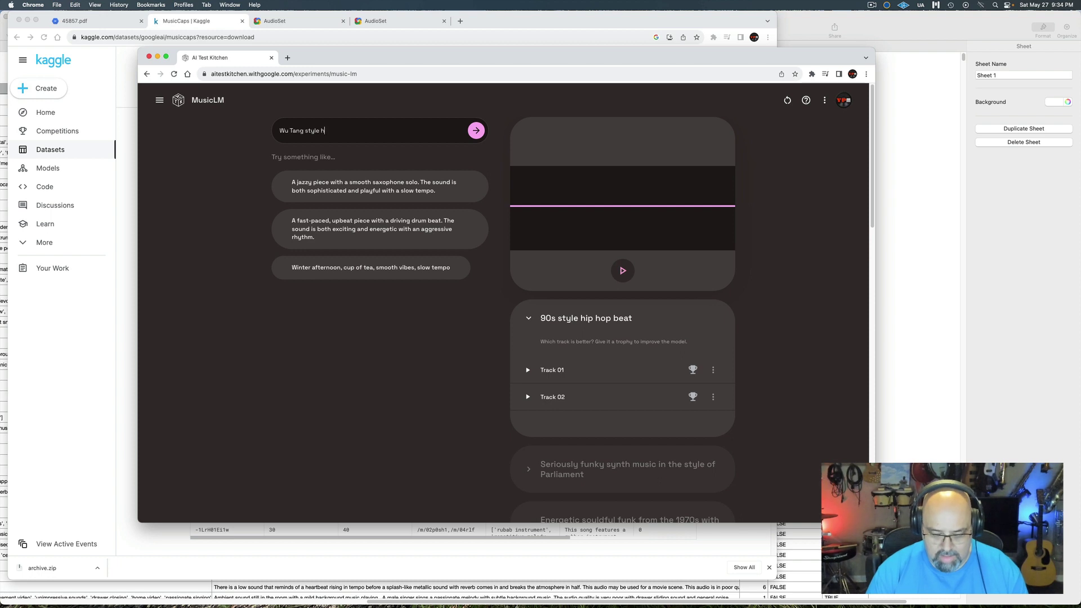
text(ip hop beat)
key(Return)
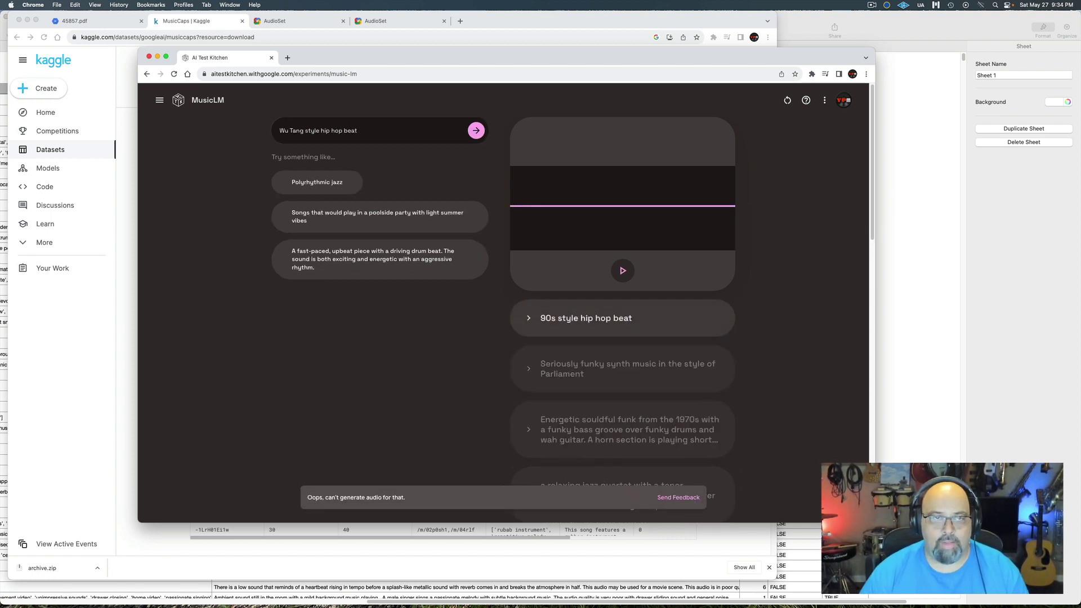
- Replace the prompt with "80s style hip hop beat" and generate tracks from it
drag(361, 129, 271, 128)
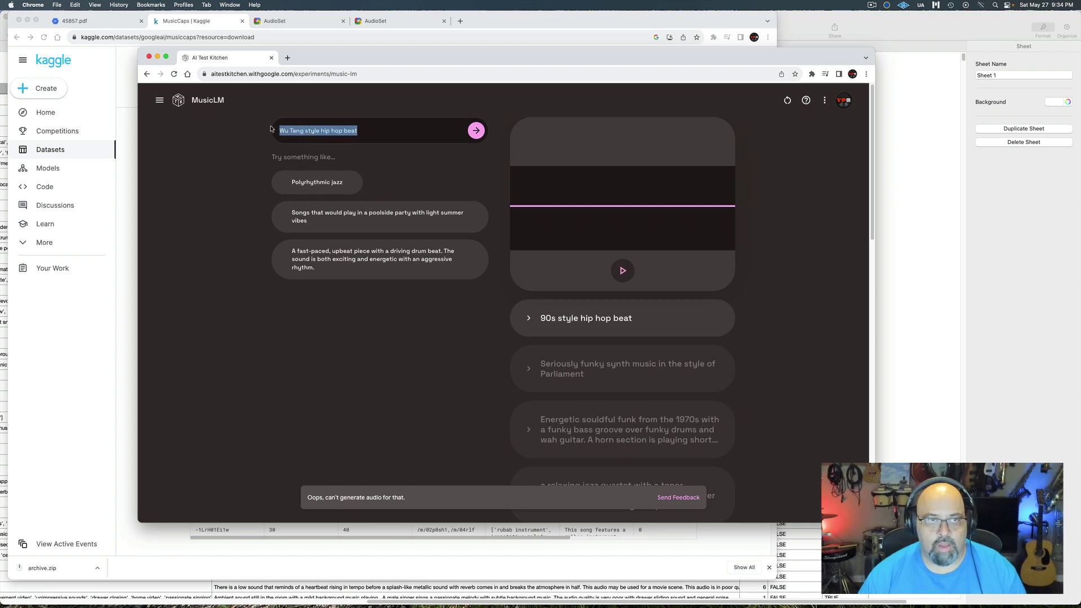
text(80)
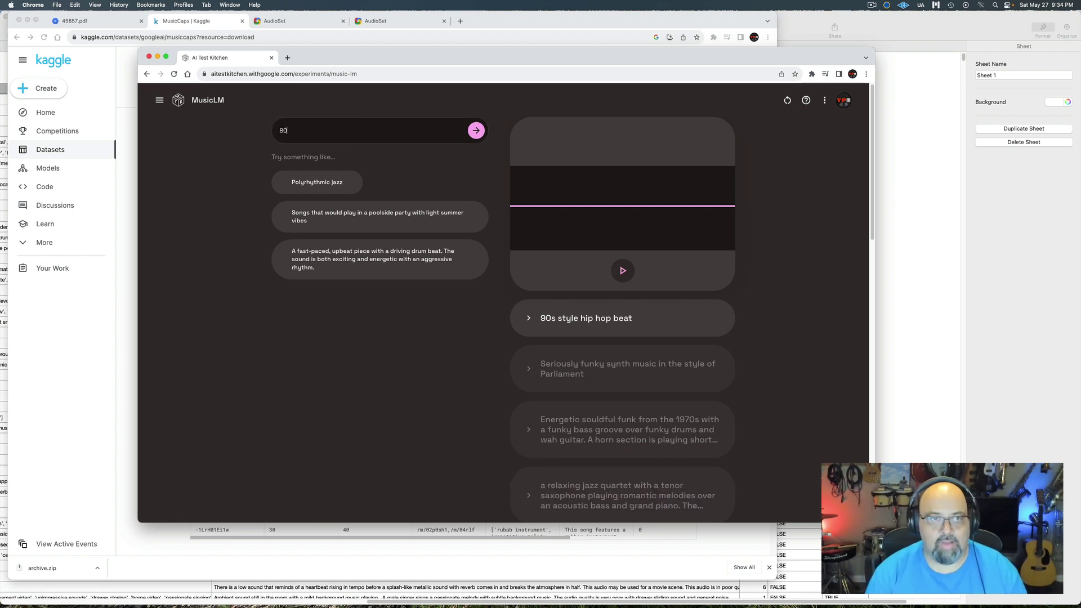
text(s style )
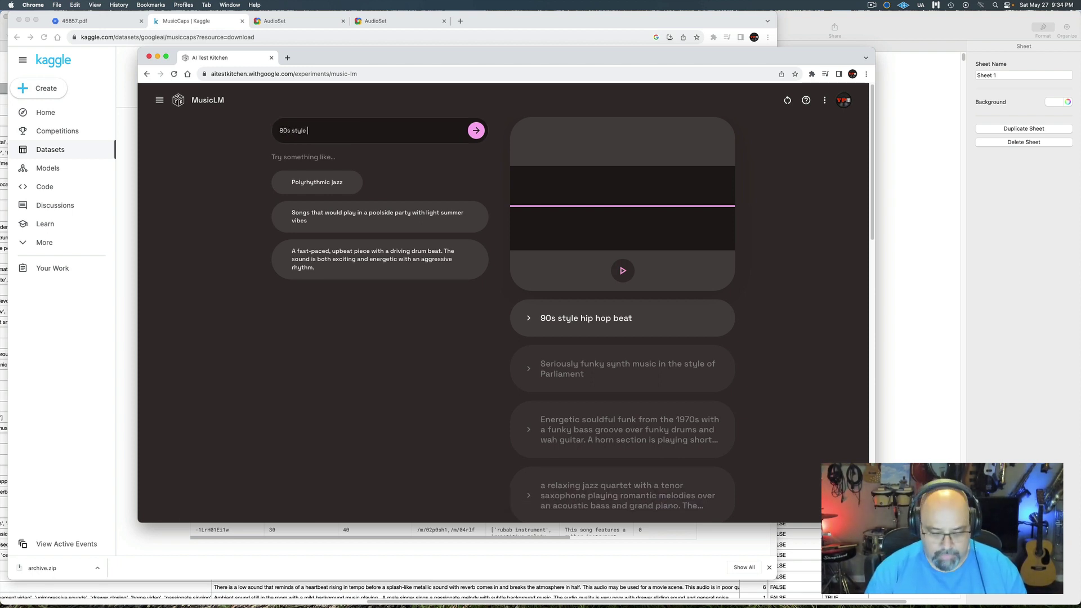
text(hip hop beat)
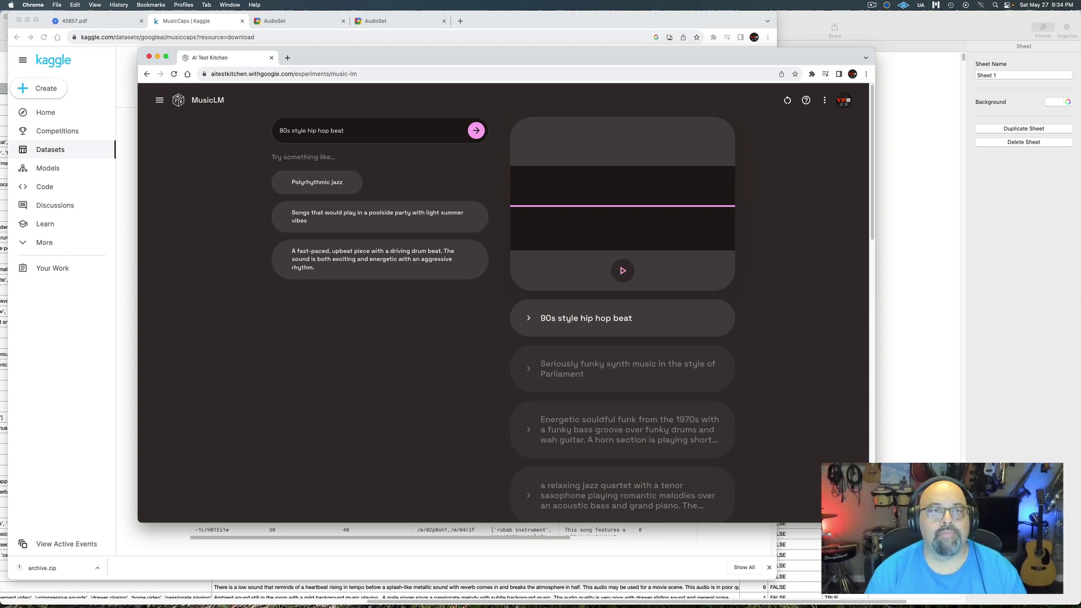
key(Return)
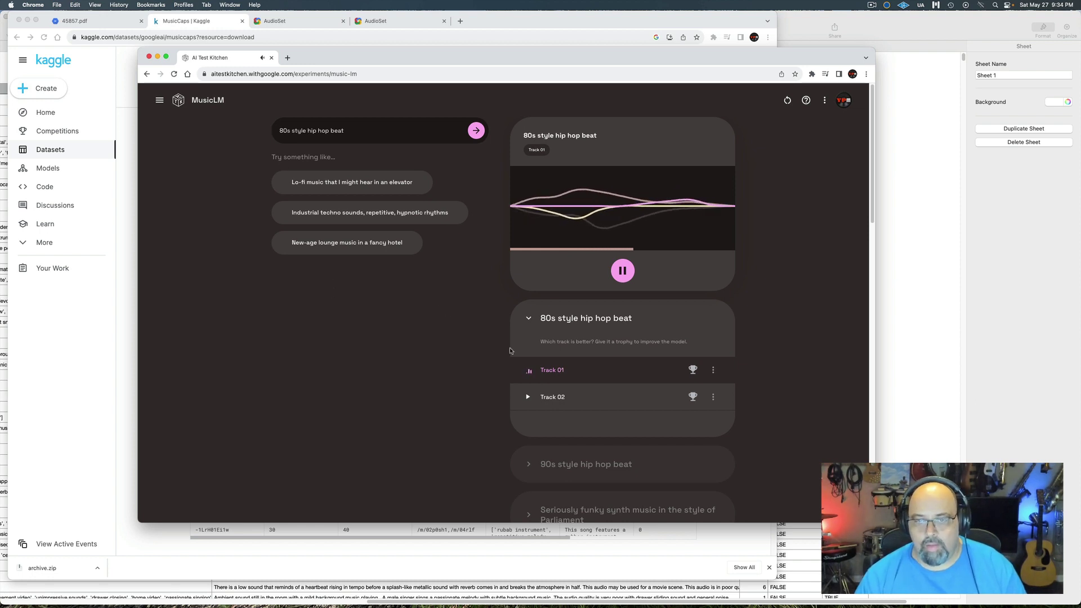
- Play Track 02 of the 80s hip hop beat and award the trophy to Track 01
click(528, 398)
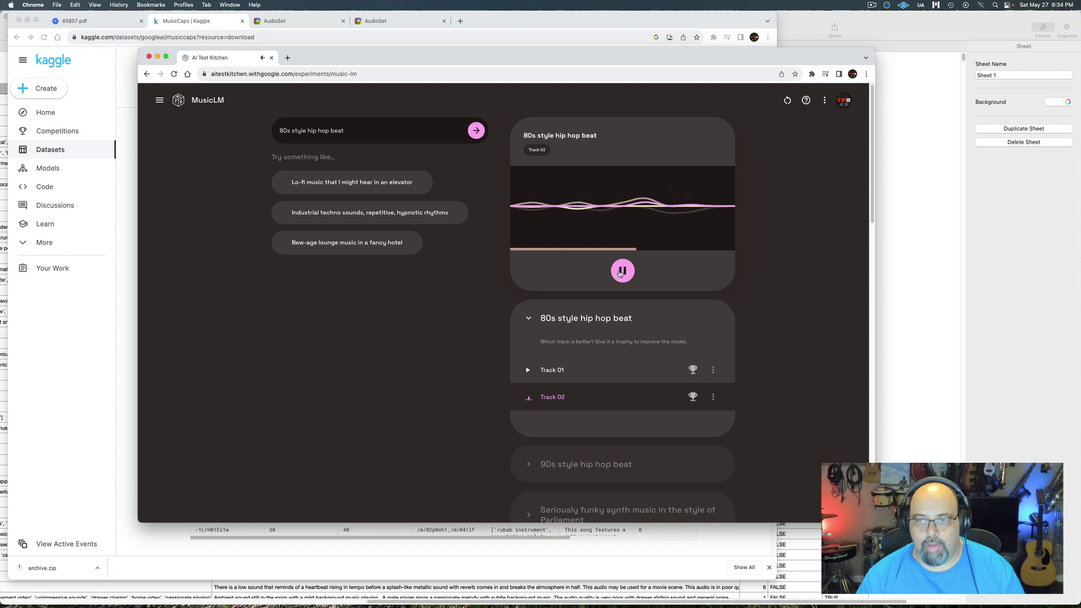
click(693, 372)
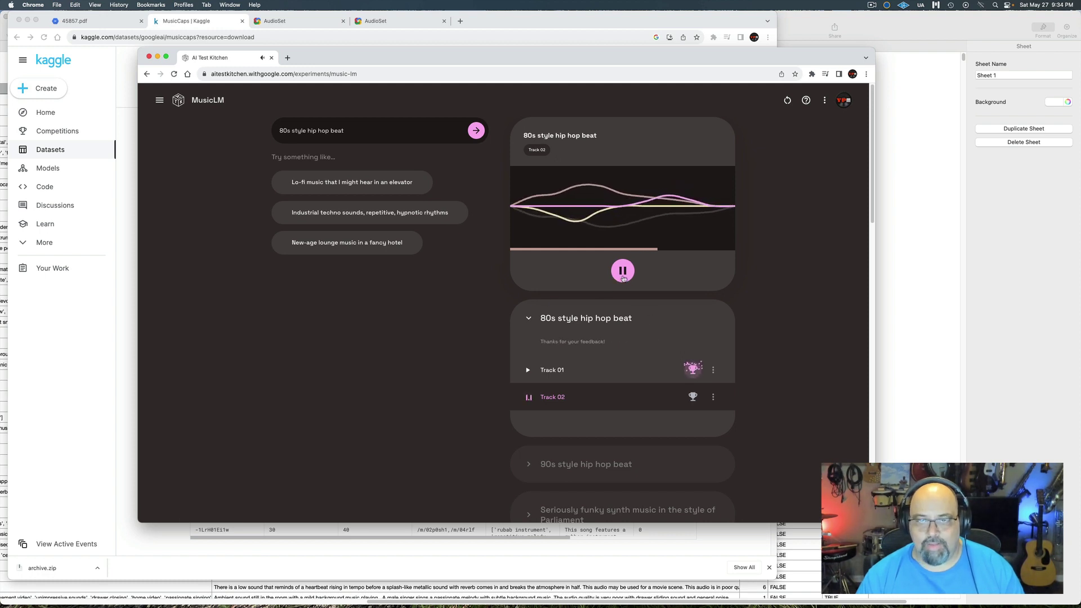
- Replace the prompt with "50s style rockabilly guitar music" and generate tracks from it
triple_click(361, 125)
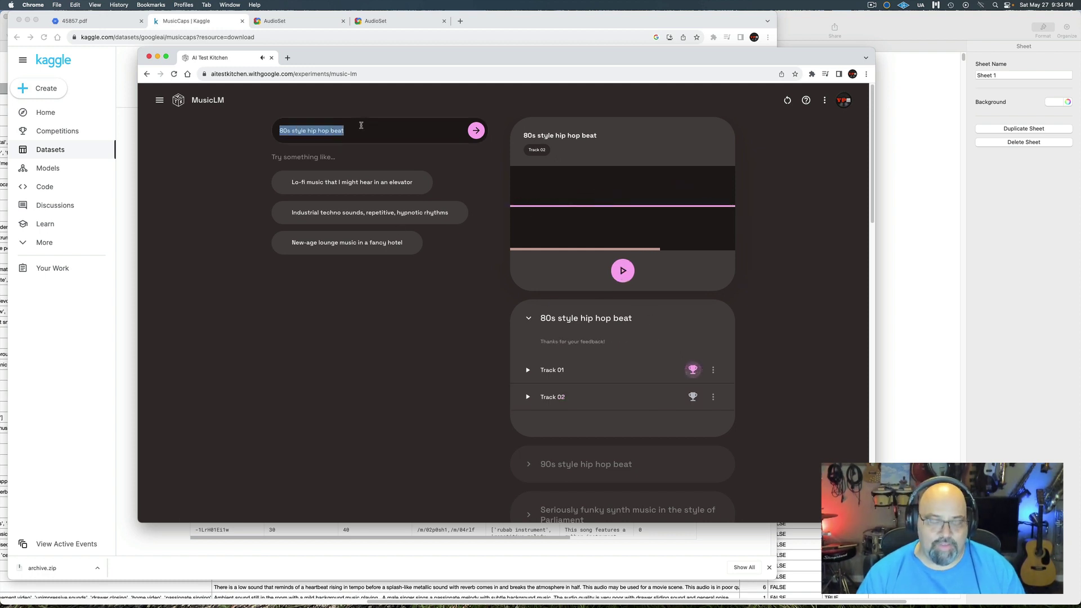
text(50s )
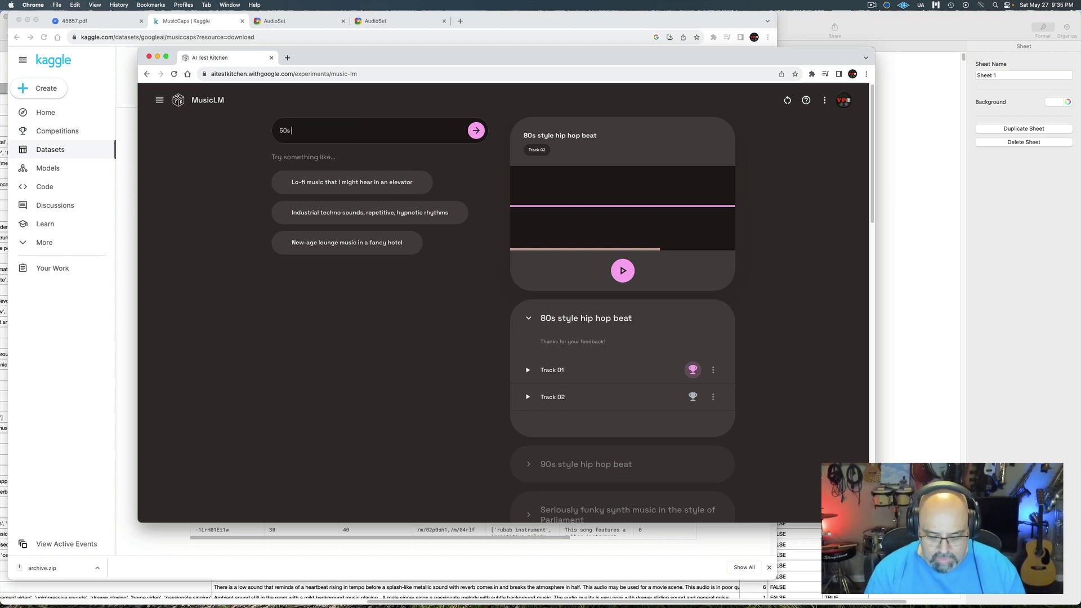
text(style rockabill)
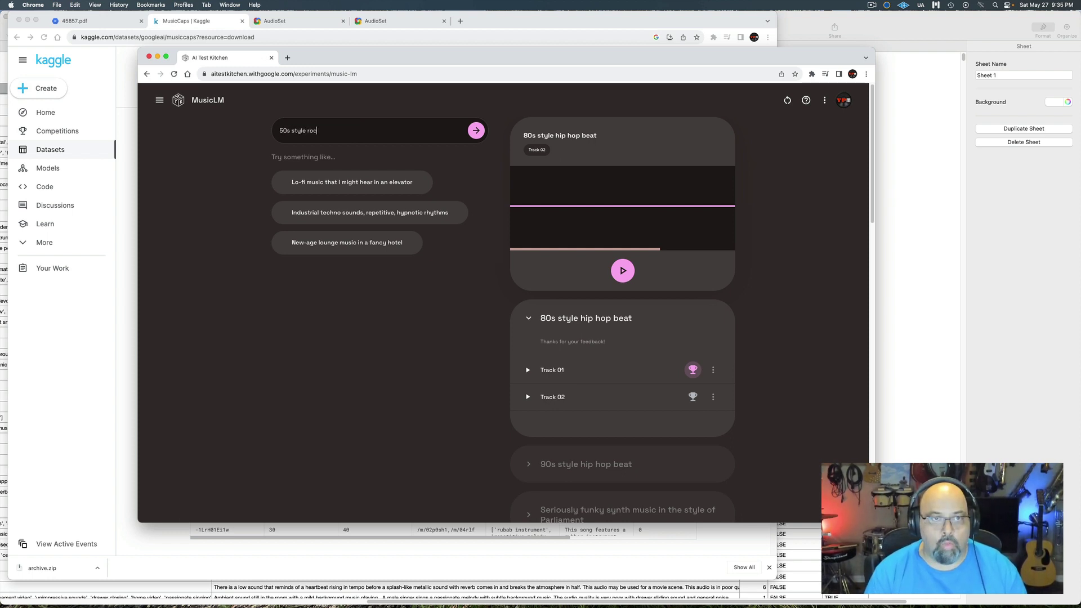
text(y guitar music)
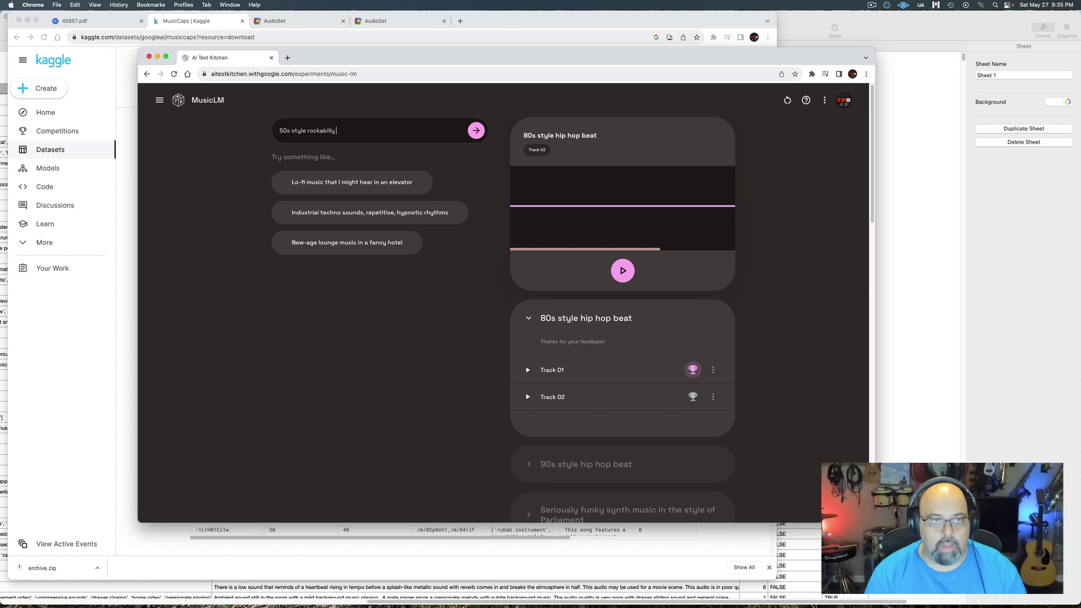
key(Return)
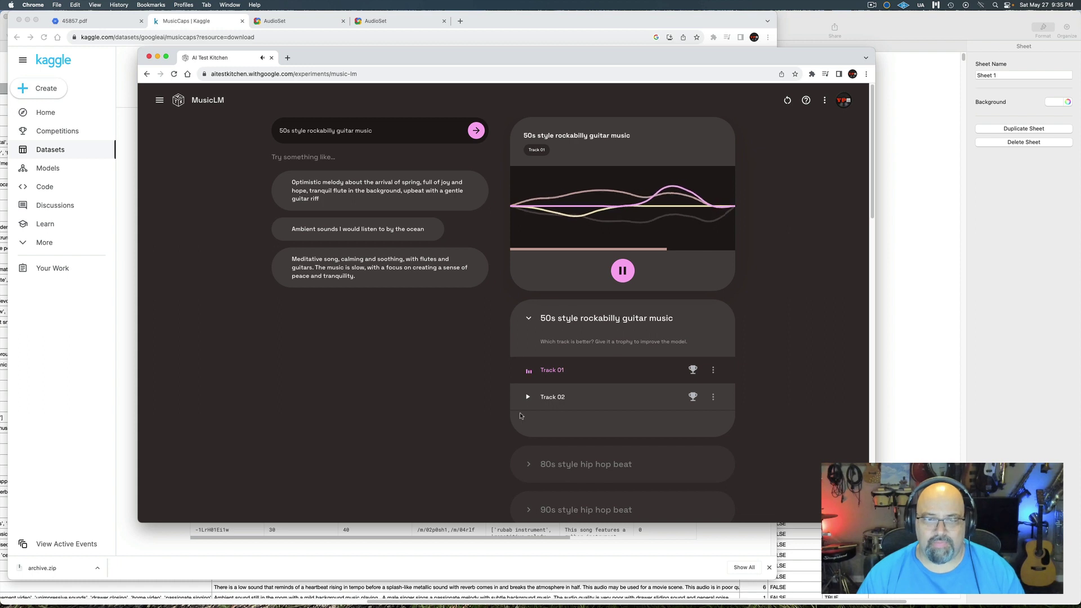
- Play Track 02 of the 50s rockabilly guitar music, award it the trophy and pause playback
click(528, 397)
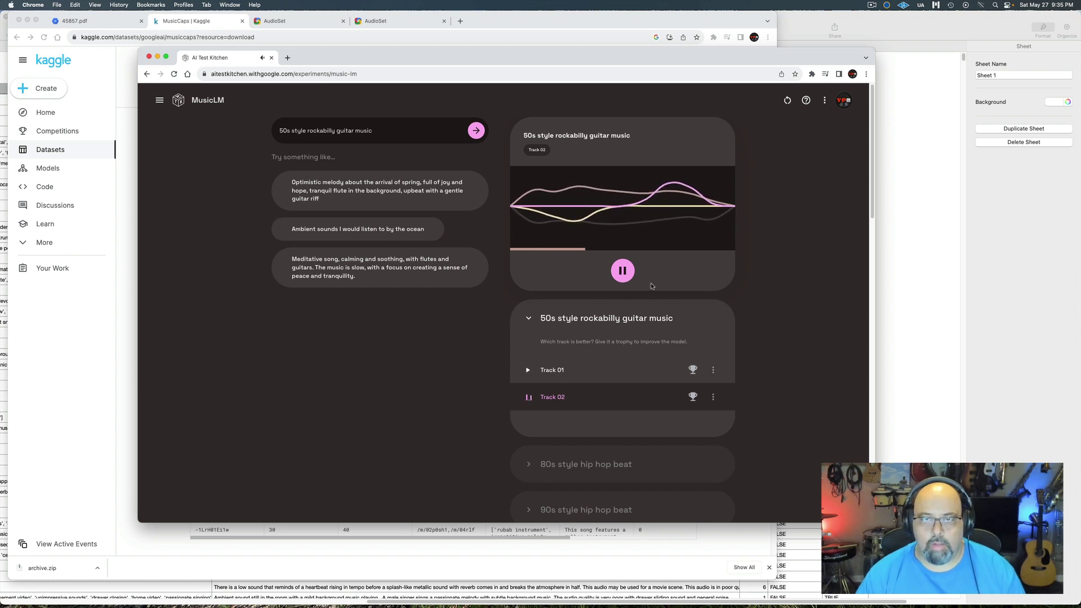
click(693, 397)
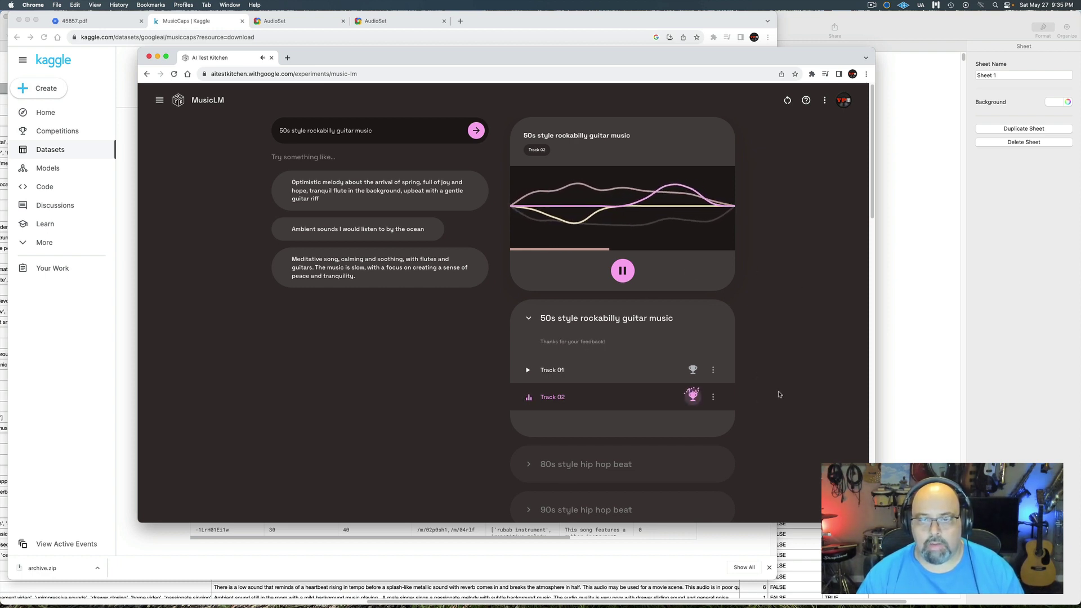
click(622, 271)
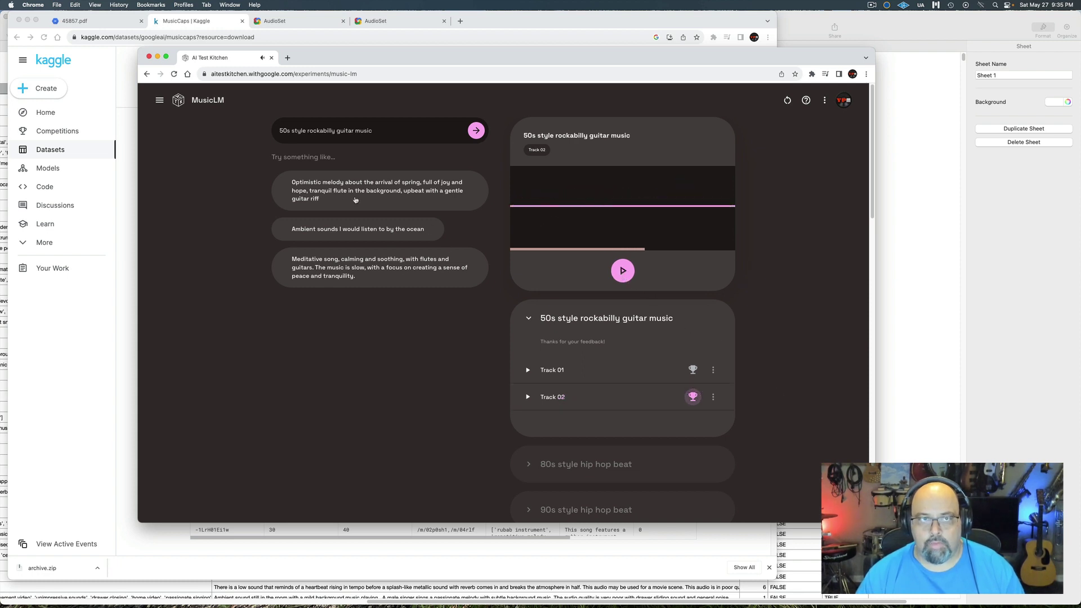
- Generate tracks from the new prompt "80s synth punk beat with energetic drums and a silly male vocal" and listen to part of Track 02
double_click(284, 131)
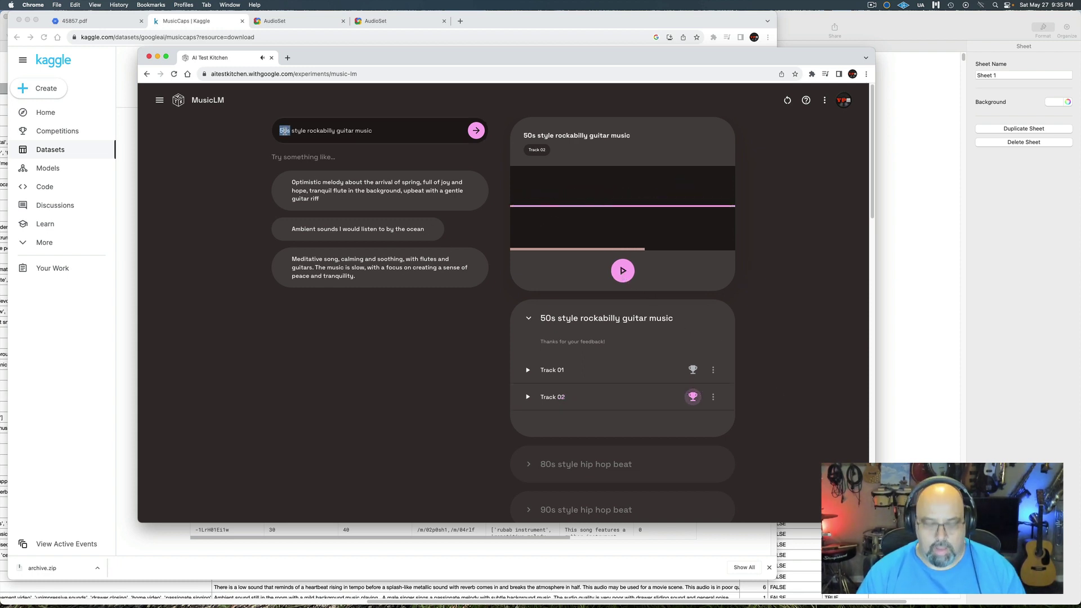
triple_click(284, 130)
text(80s)
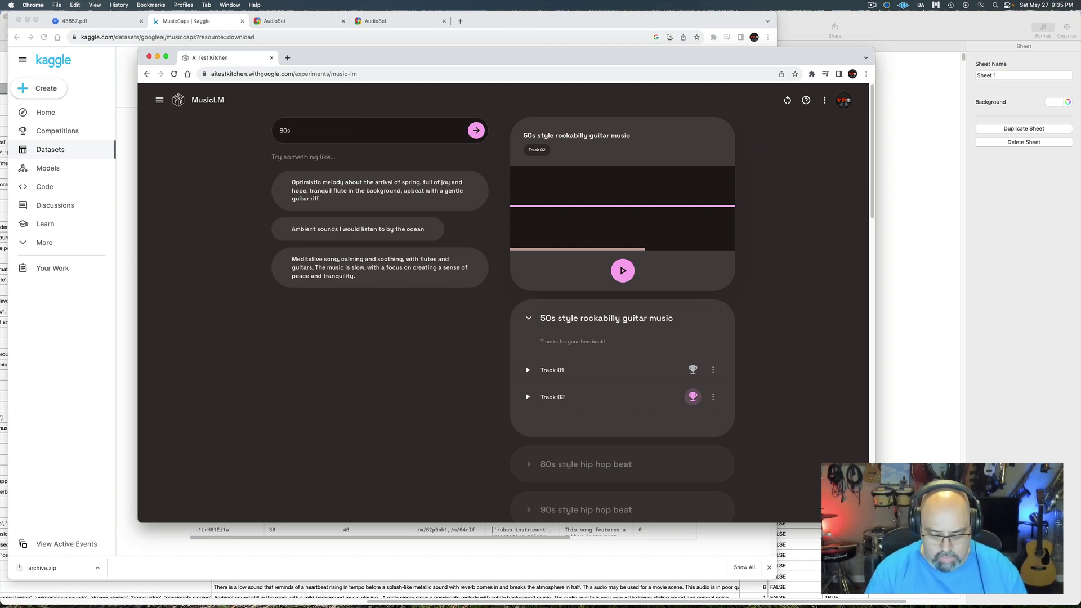
text( synth)
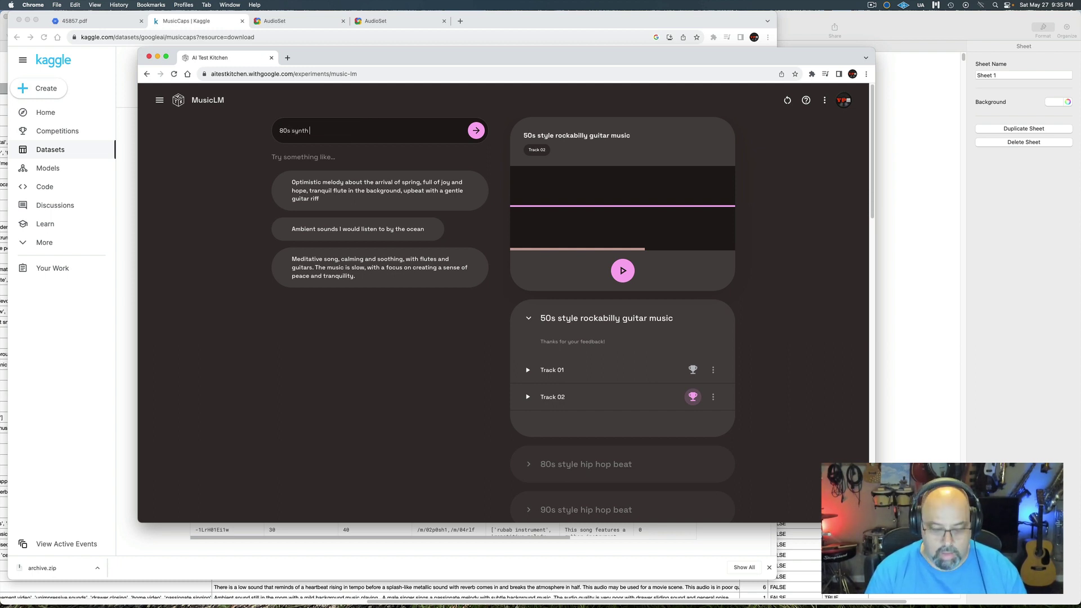
text( punk beat with en)
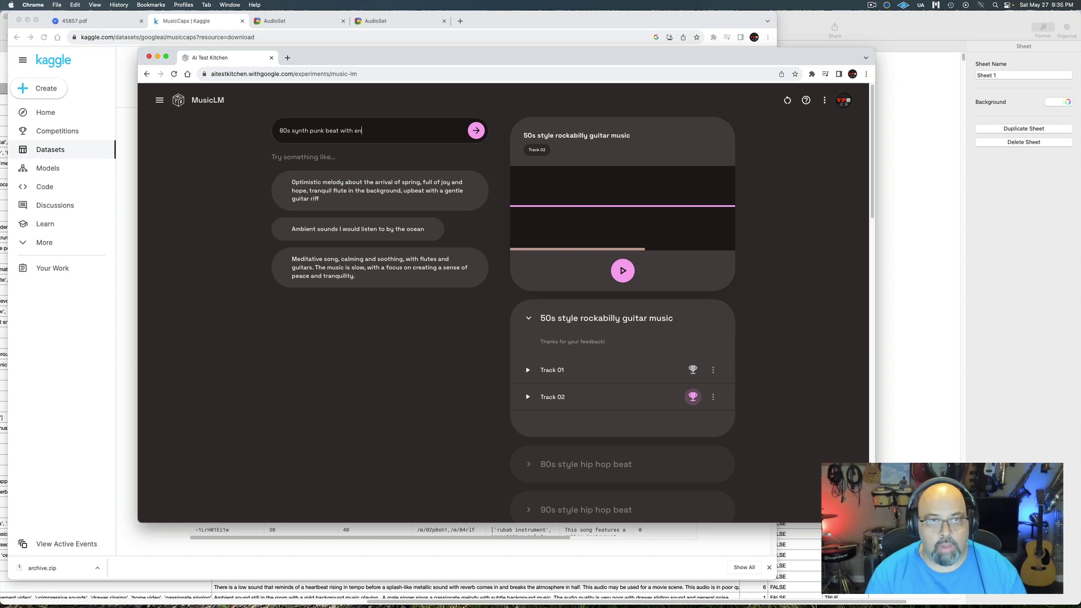
text(ergetic drums and )
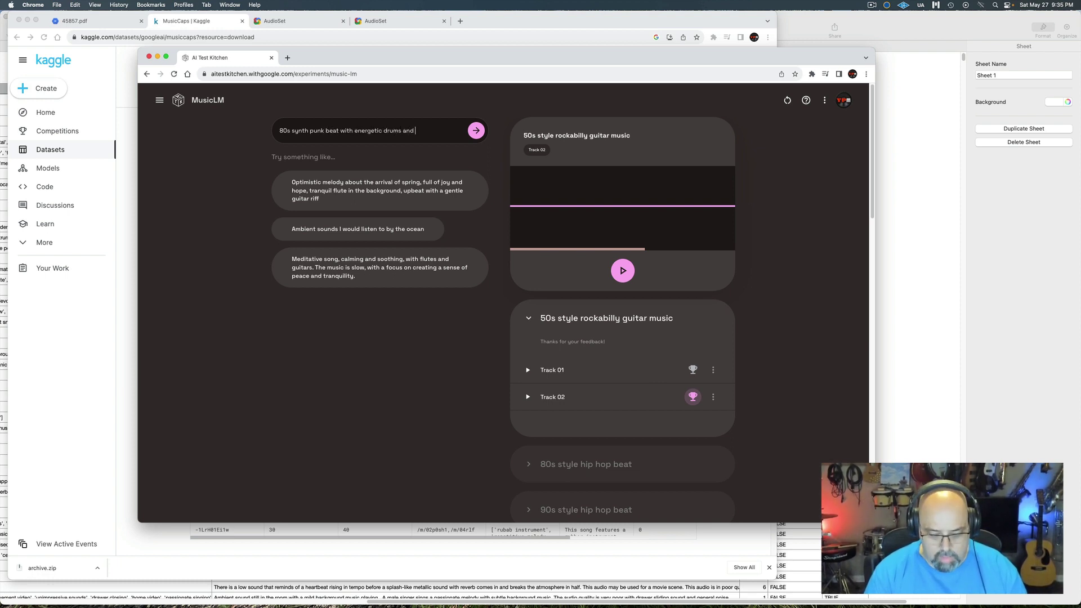
text(a silly male vocal)
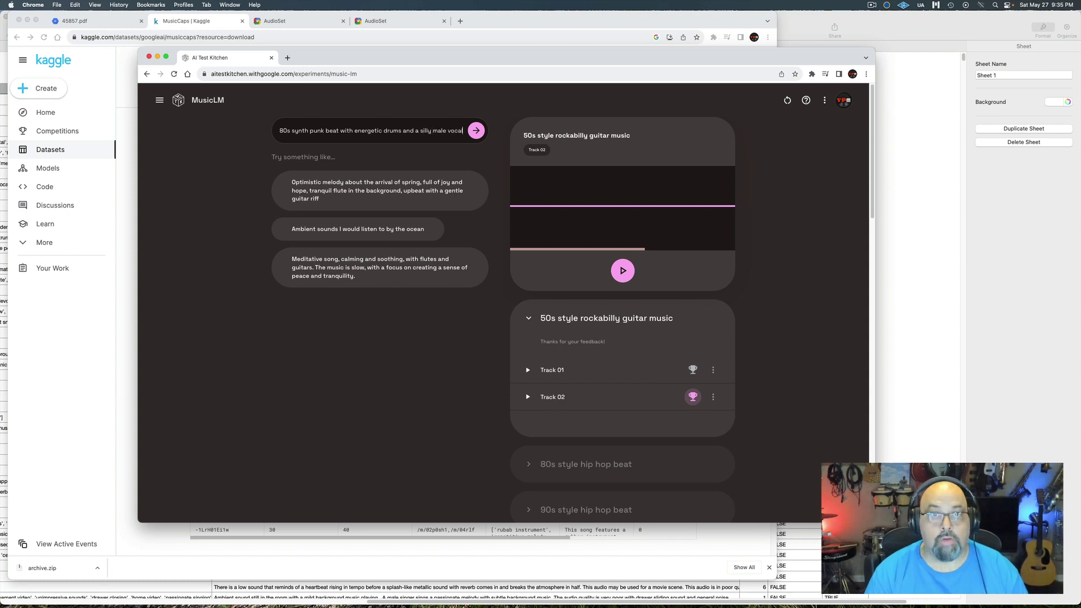
key(Return)
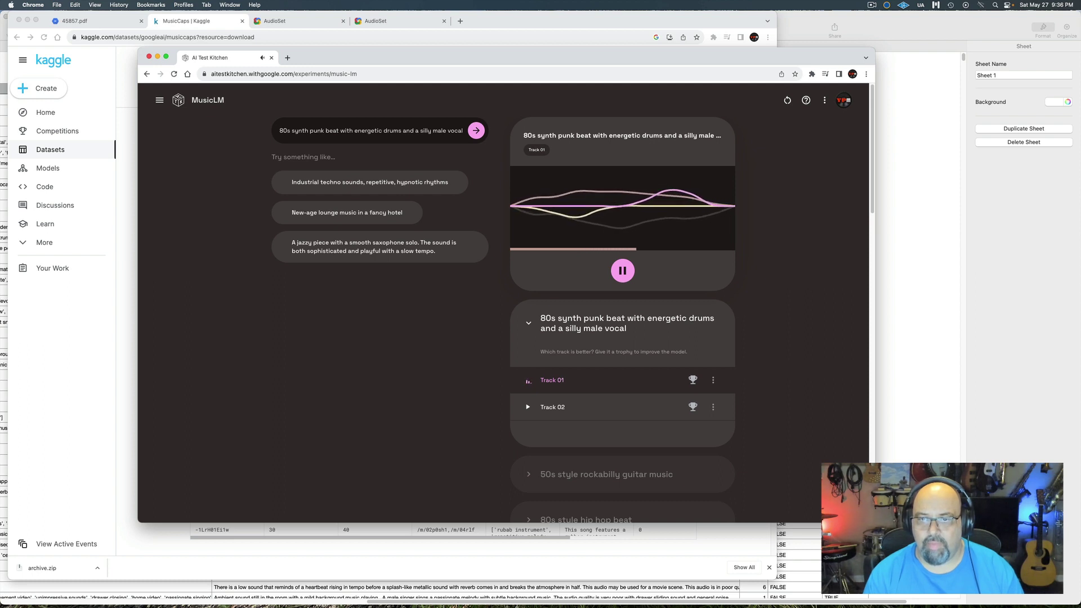
click(527, 407)
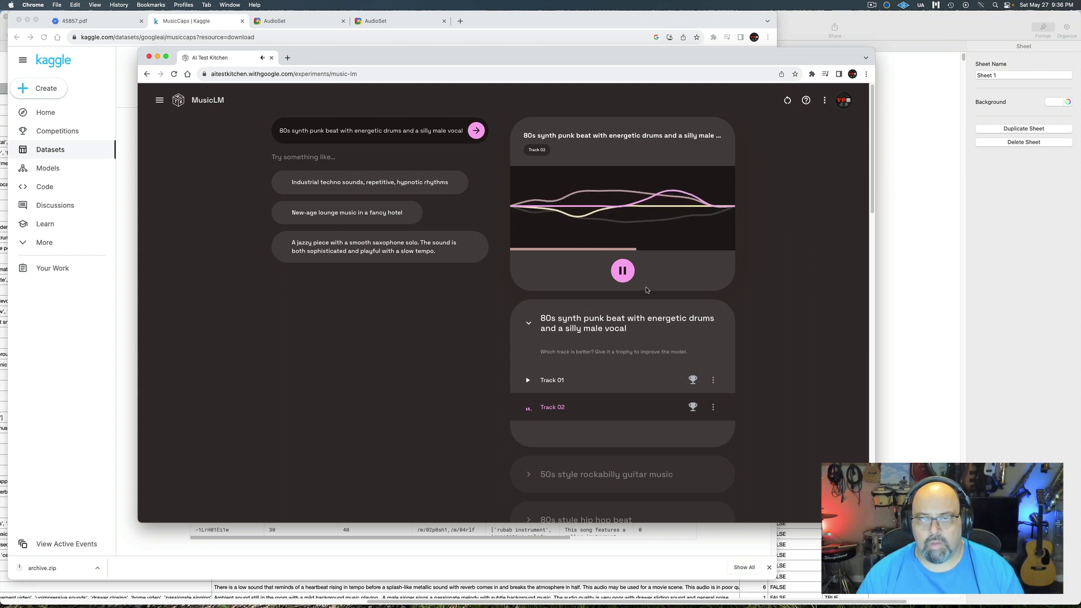
click(625, 275)
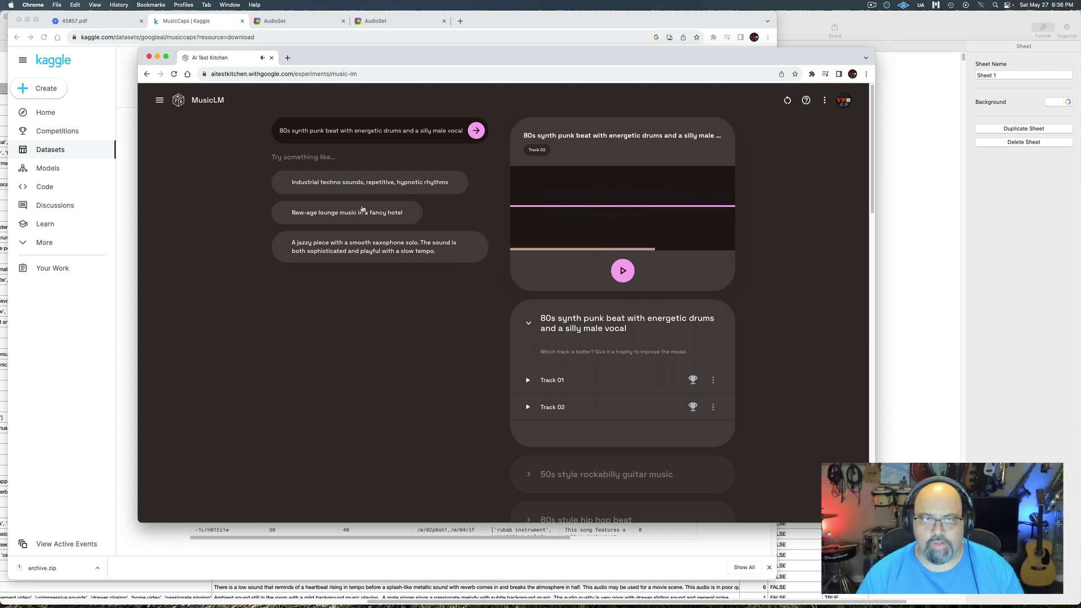
- Replace the prompt with "60s style psychadelic guitar rock" and generate tracks from it
triple_click(286, 130)
text(60)
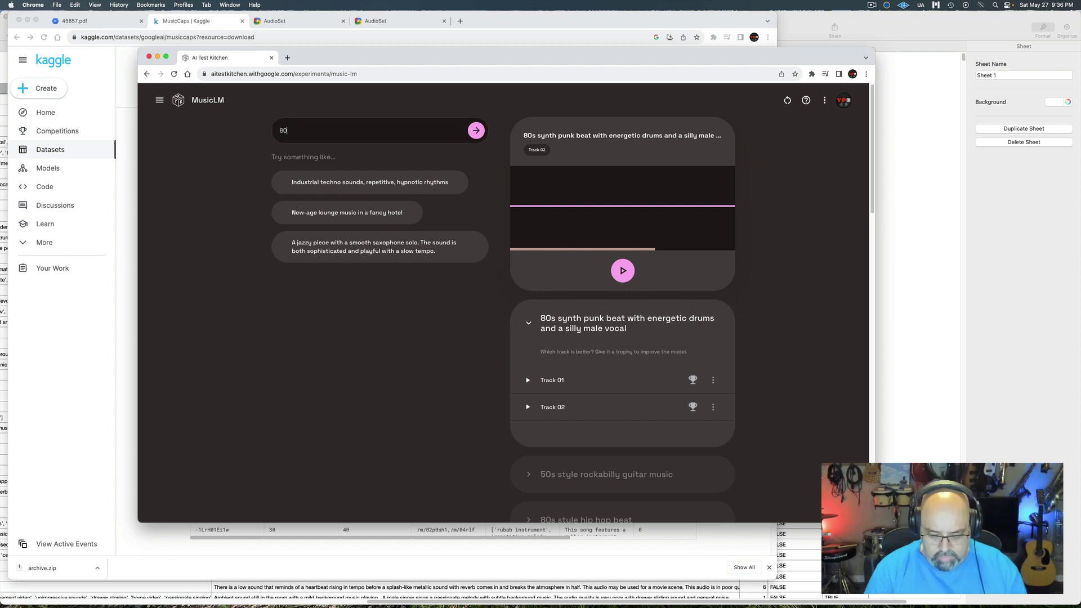
text(s style )
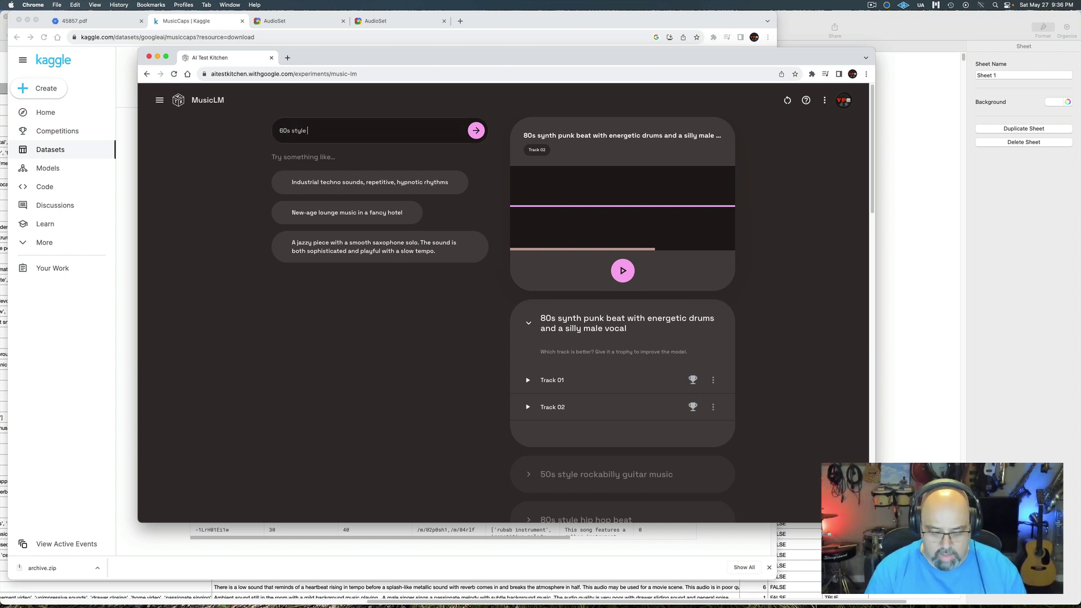
text(psychadelic)
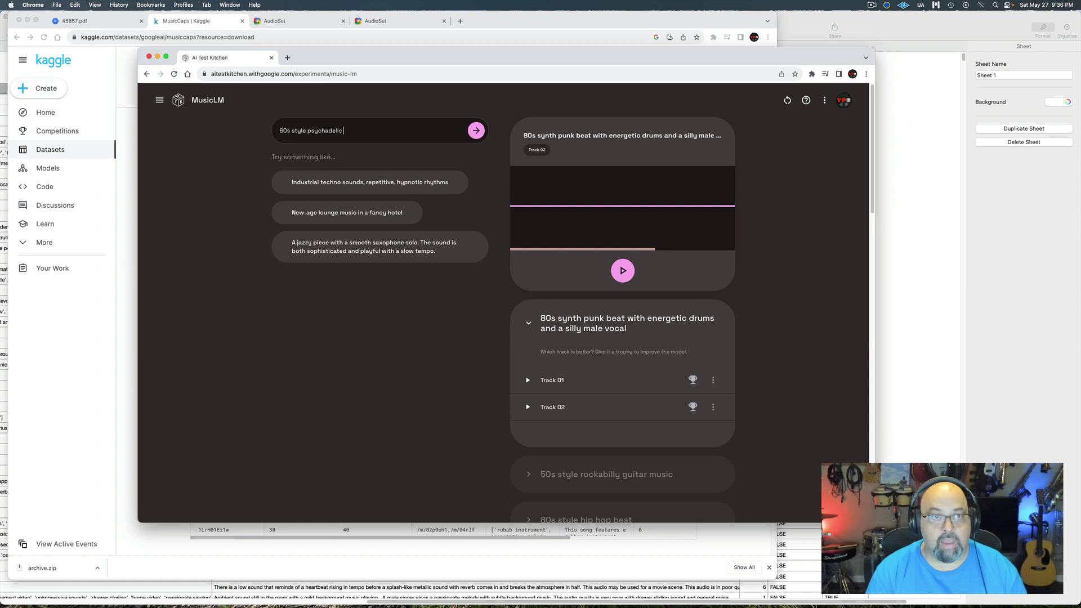
text( guitar rock)
key(Return)
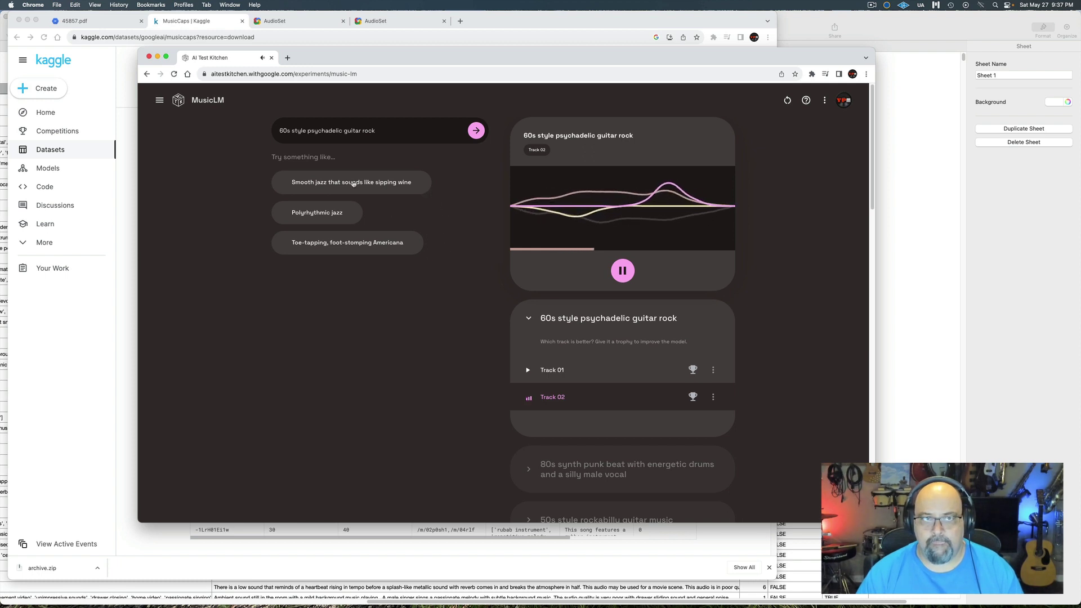
- Replace the prompt with "1980s synth pop beat" and generate tracks from it
drag(279, 131, 379, 131)
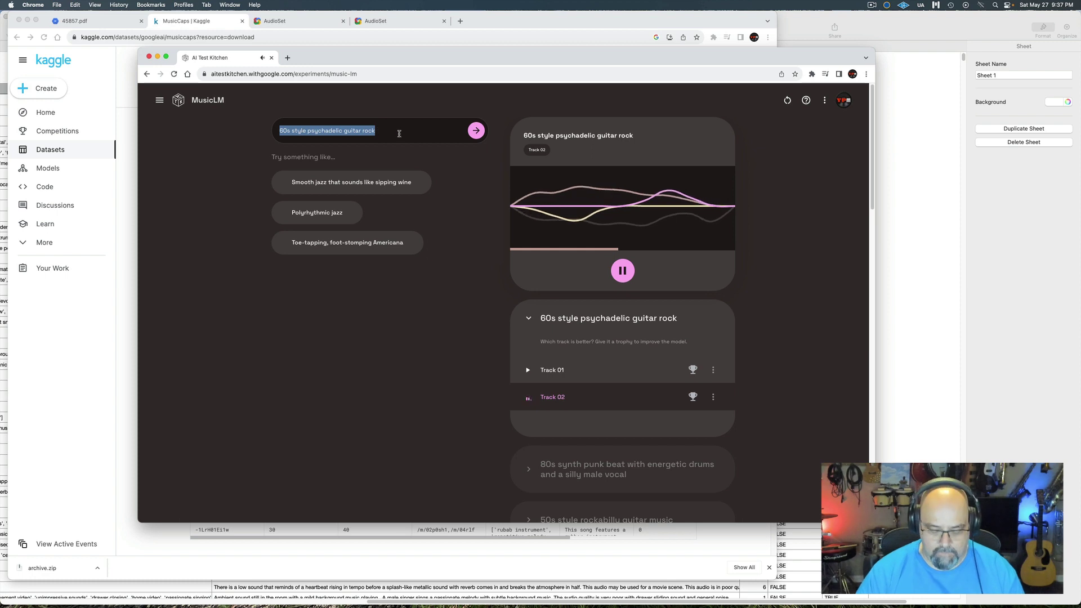
text(1980s)
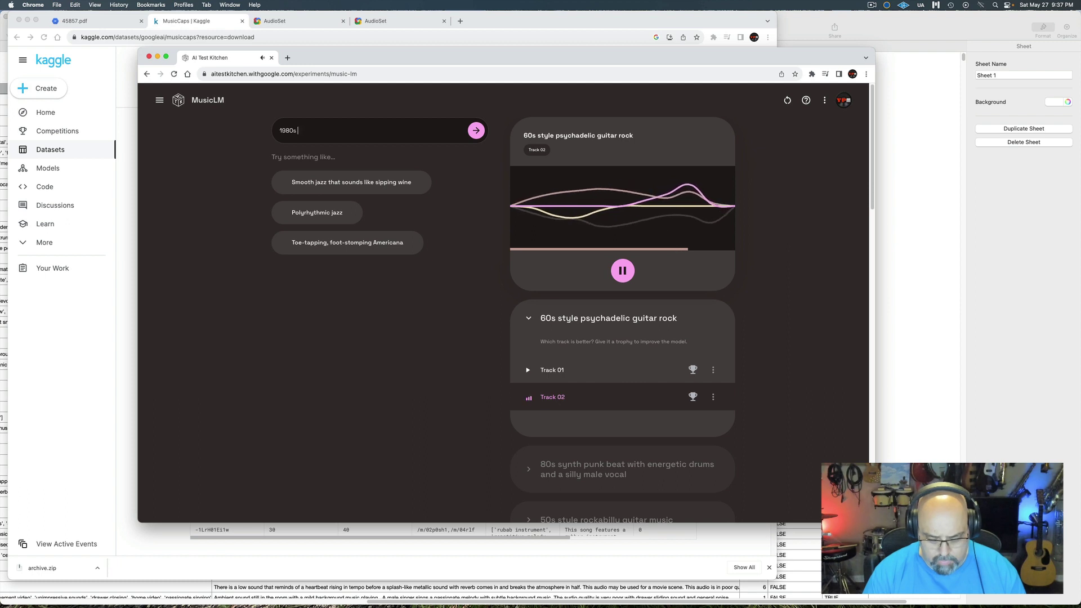
text( synth pop beat)
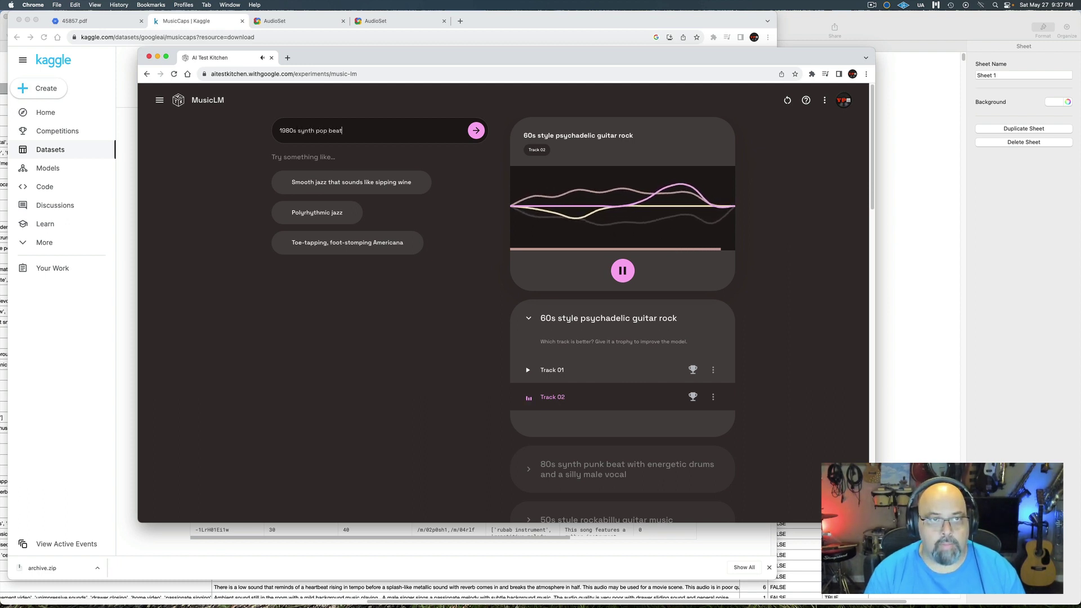
key(Return)
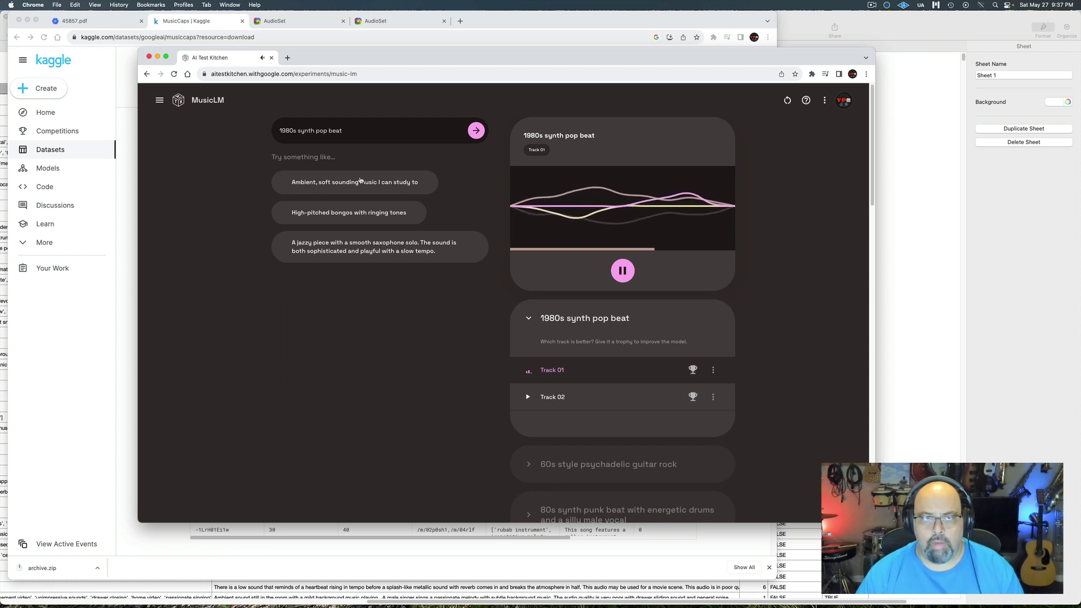
- Generate tracks from the new prompt "hip hop beat from the 2000s" and play Track 02
triple_click(354, 130)
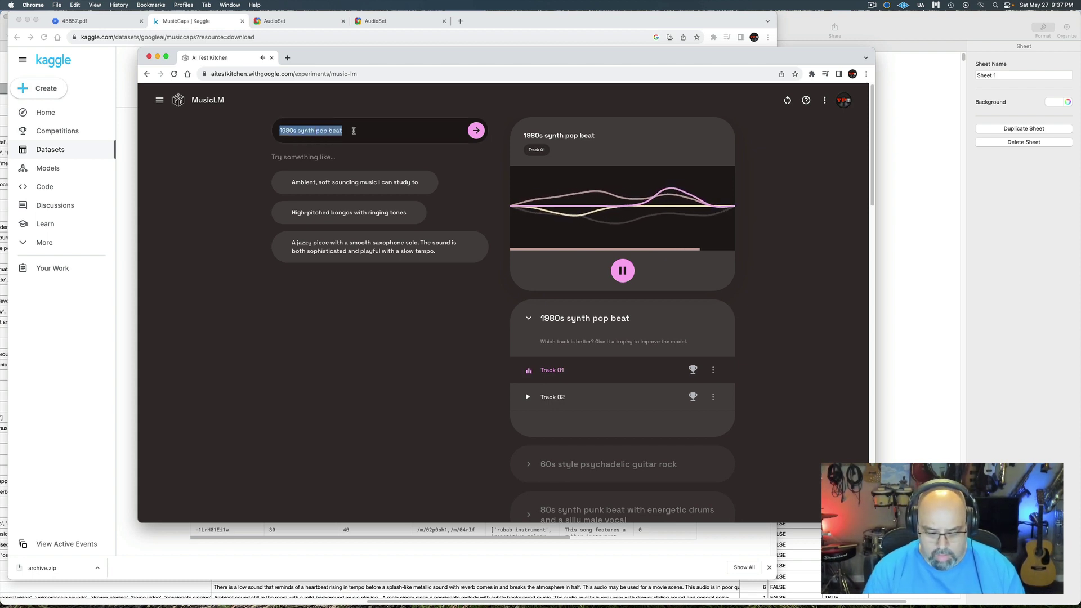
text(hip hop be)
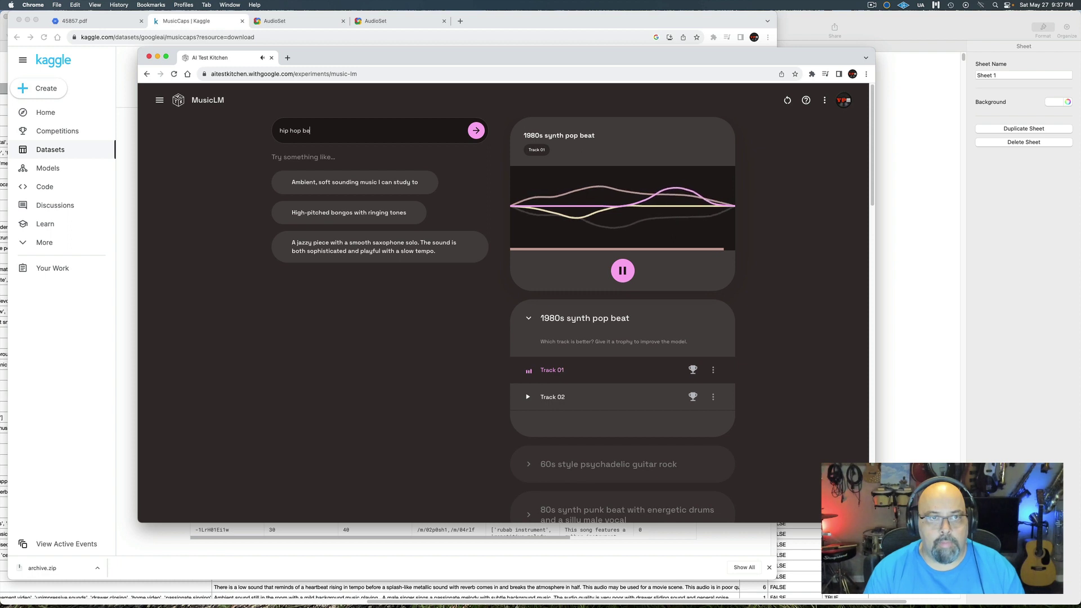
text(at f)
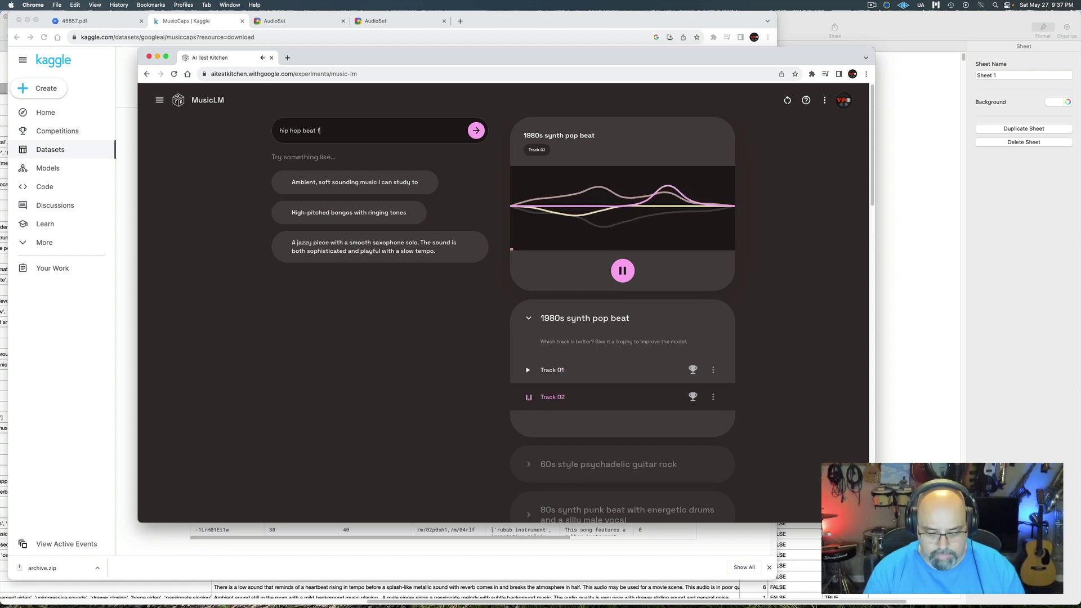
text(rom the 2000s)
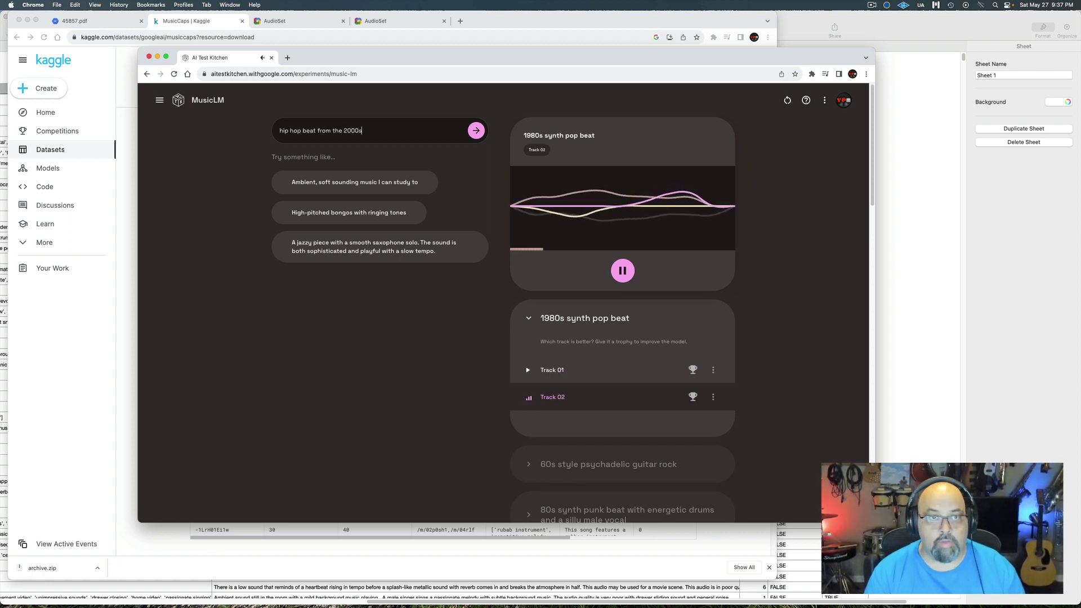
key(Return)
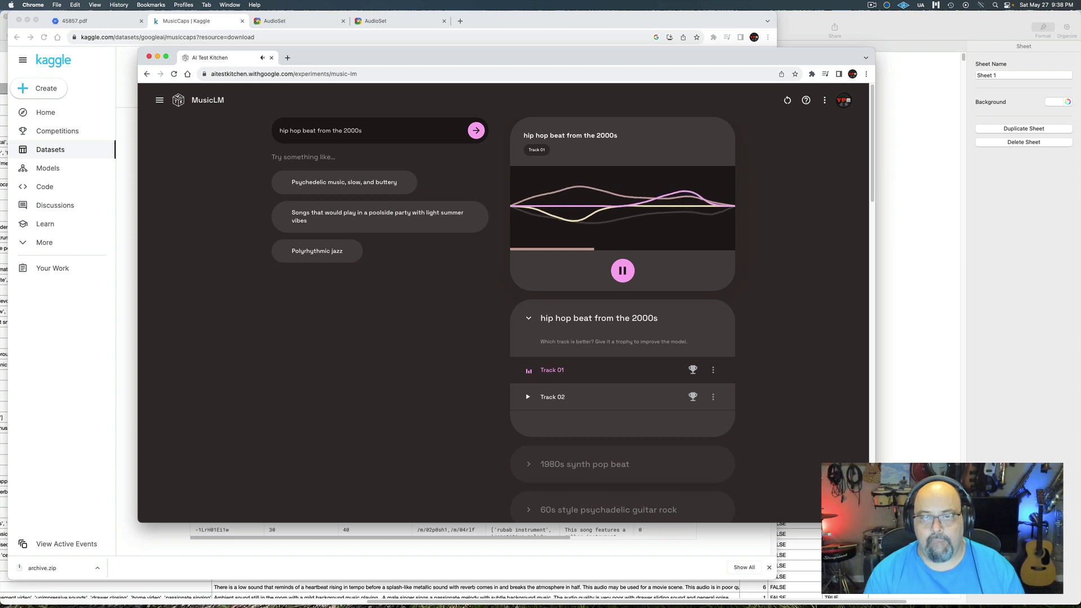
click(528, 399)
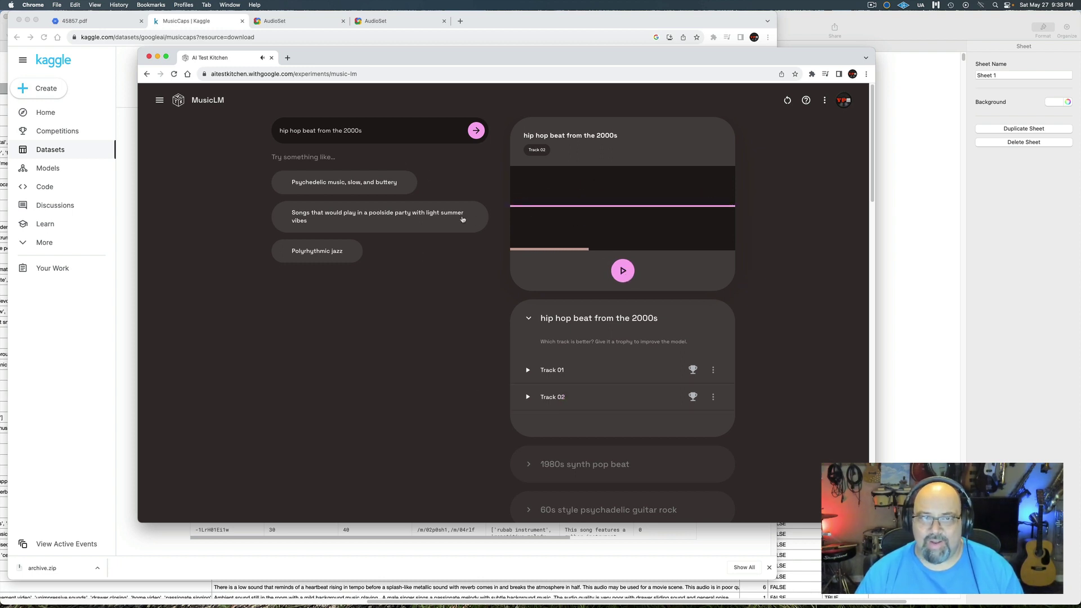
- Generate tracks from the new prompt "classic country music from the 1940s with guitar and fiddle" and give Track 02 the trophy
click(388, 133)
key(alt+shift+Left)
key(alt+shift+Left)
key(alt+shift+Left)
key(alt+shift+Left)
key(alt+shift+Left)
key(alt+shift+Left)
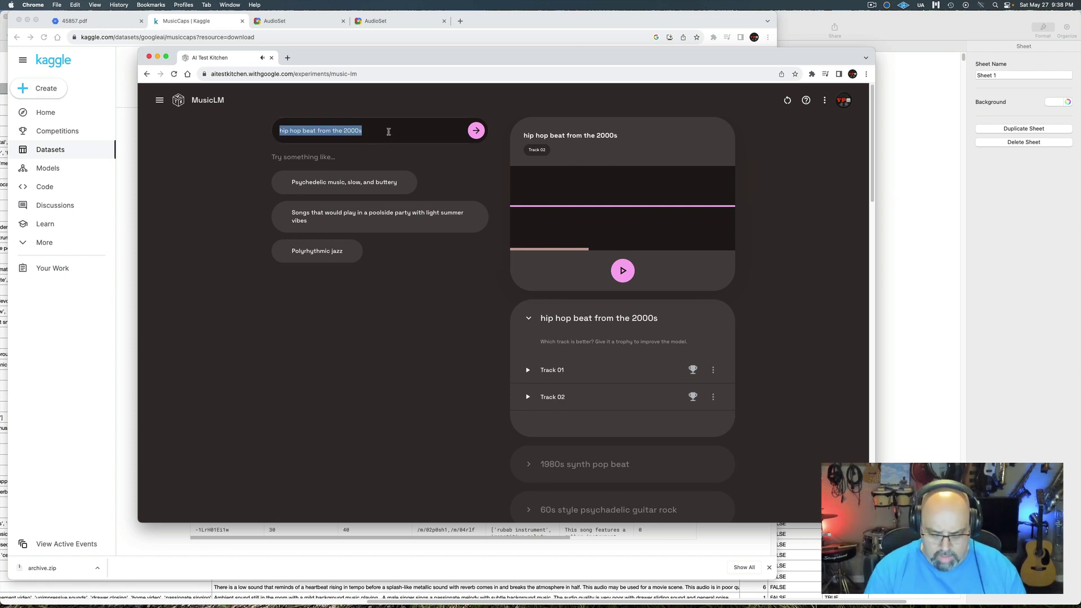
text(classic)
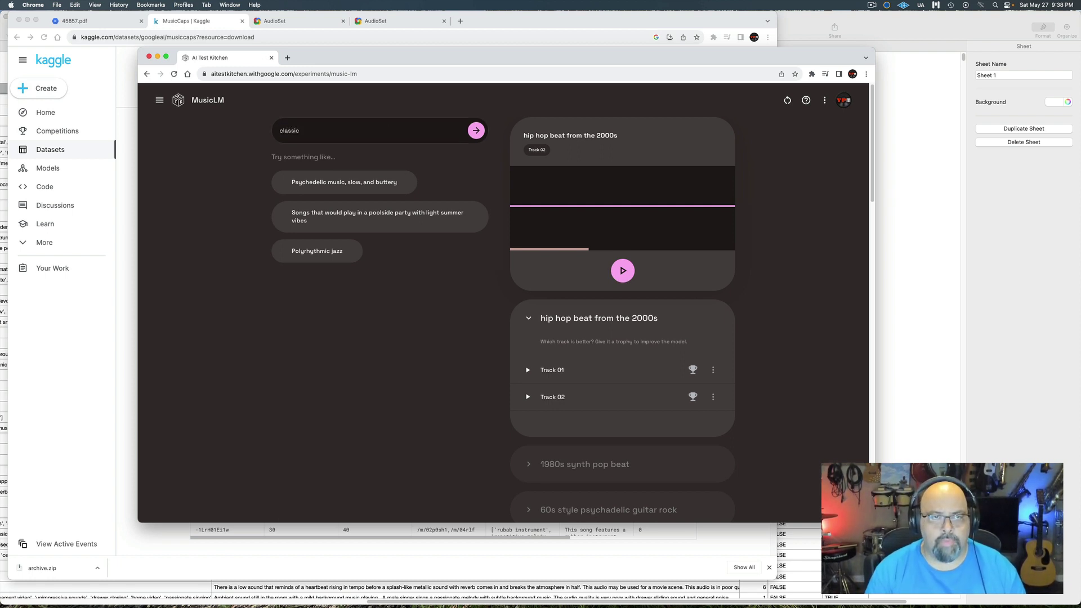
text( country music f)
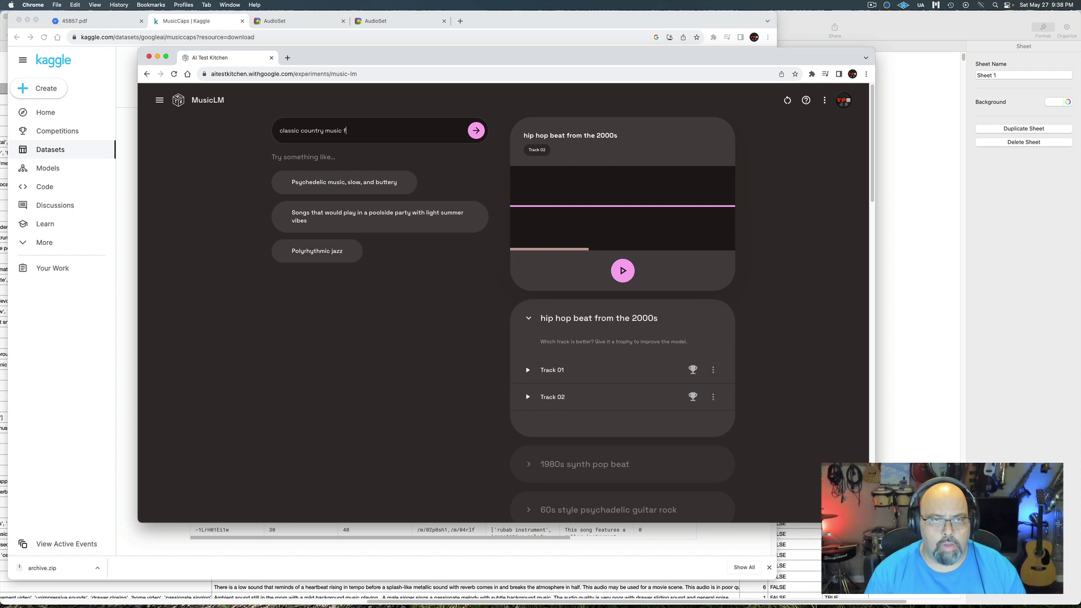
text(rom the 19)
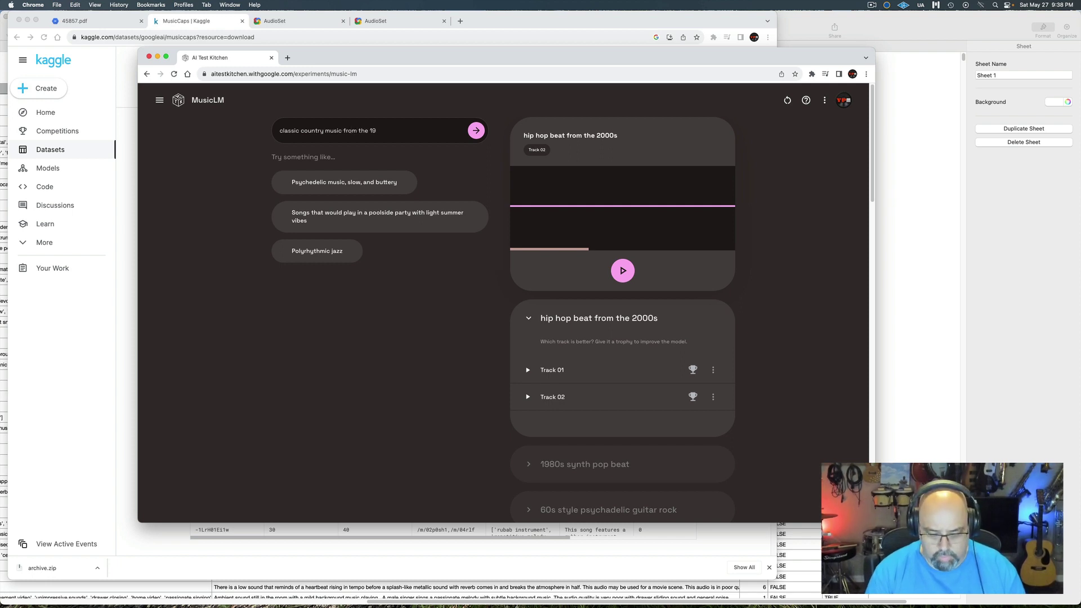
text(40s w)
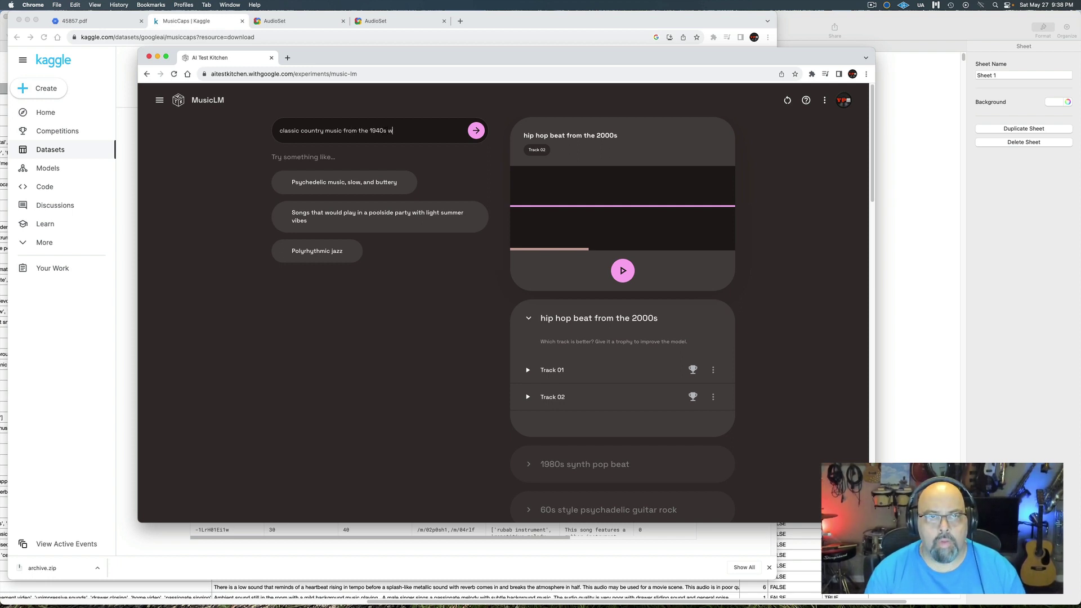
text(ith guitar a)
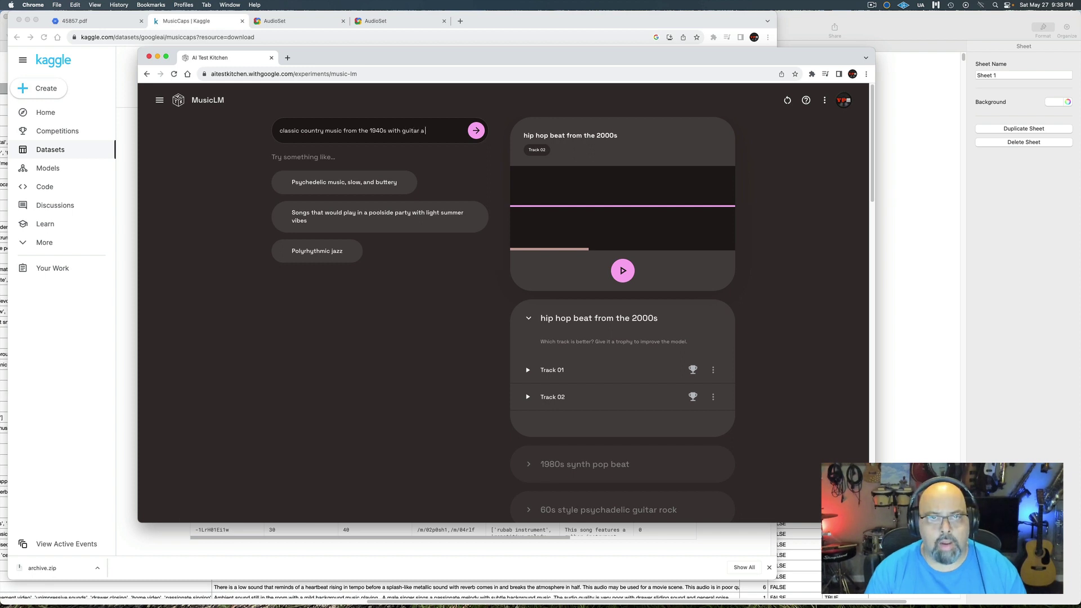
text(nd fid)
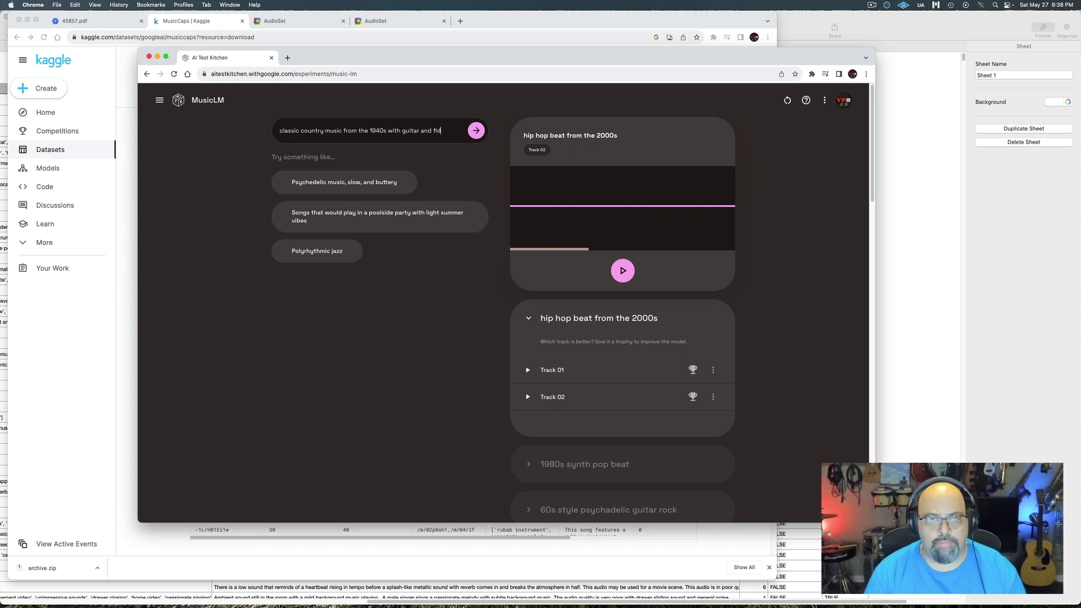
text(dle)
key(Return)
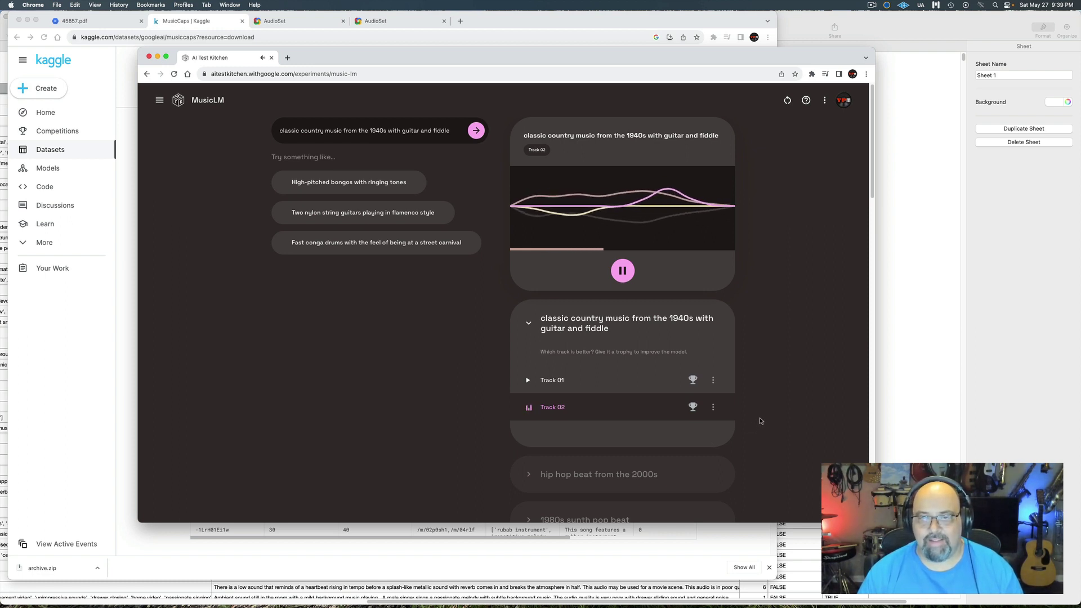
click(693, 406)
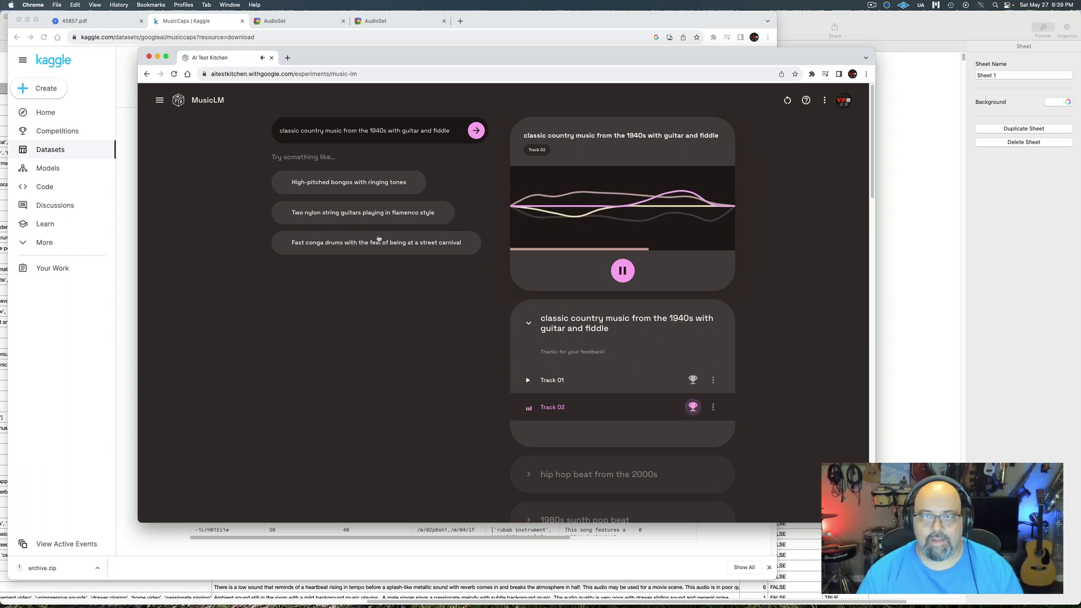
- Replace the prompt with "Mariachi music featuring trumpets and a male vocalist" and generate tracks from it
triple_click(292, 133)
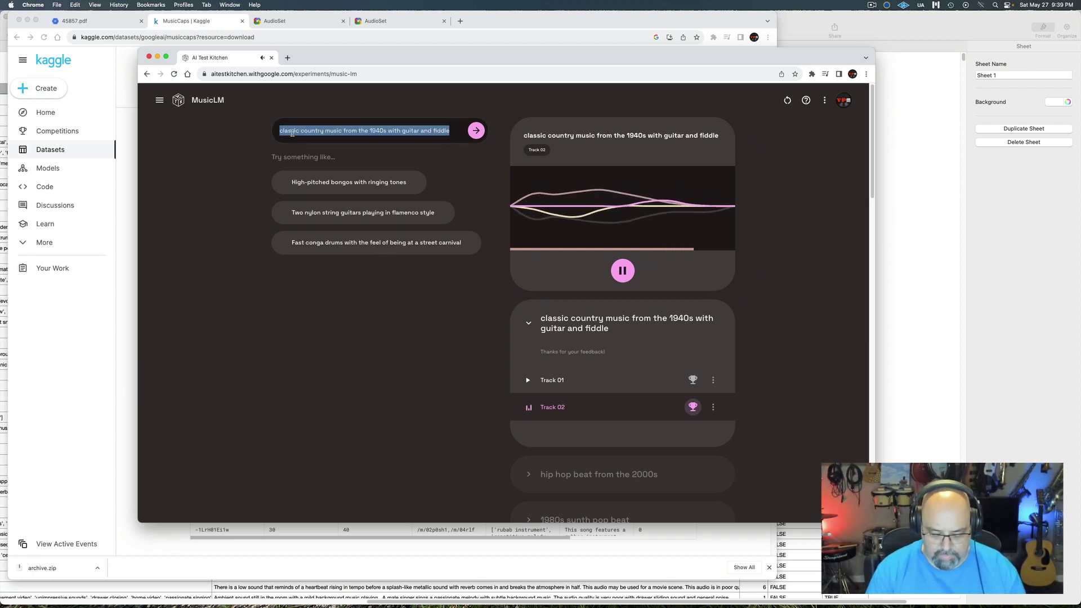
text(MariacHi)
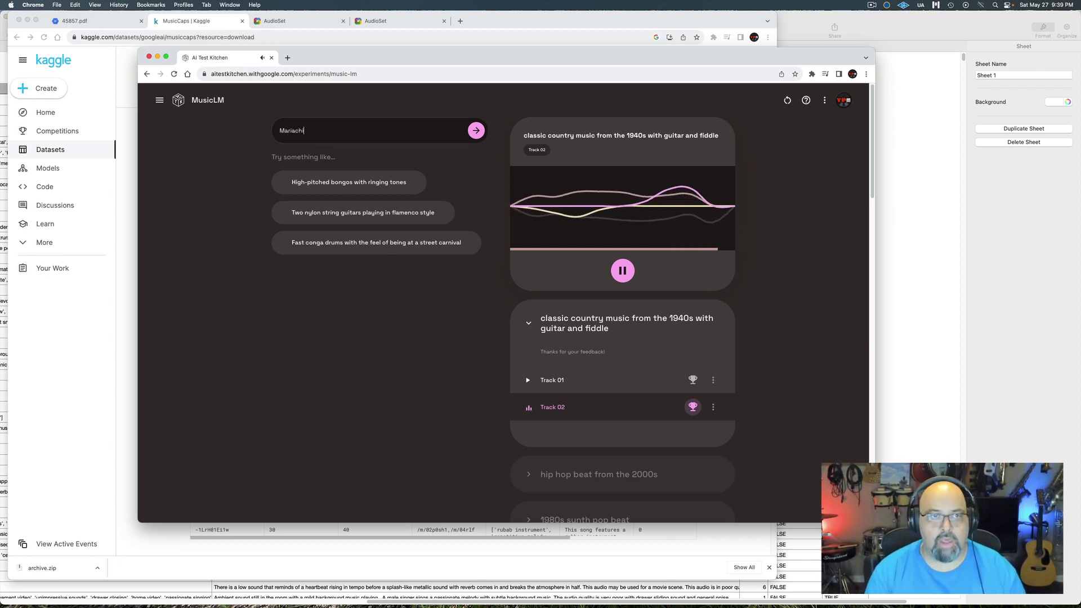
text( music f)
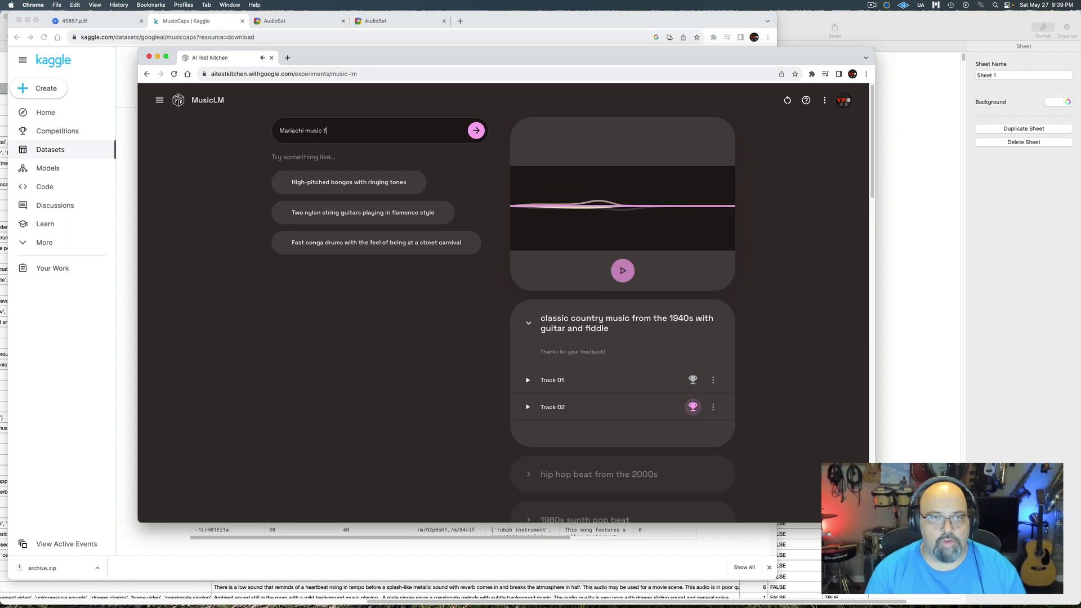
text(eaturing trumpets)
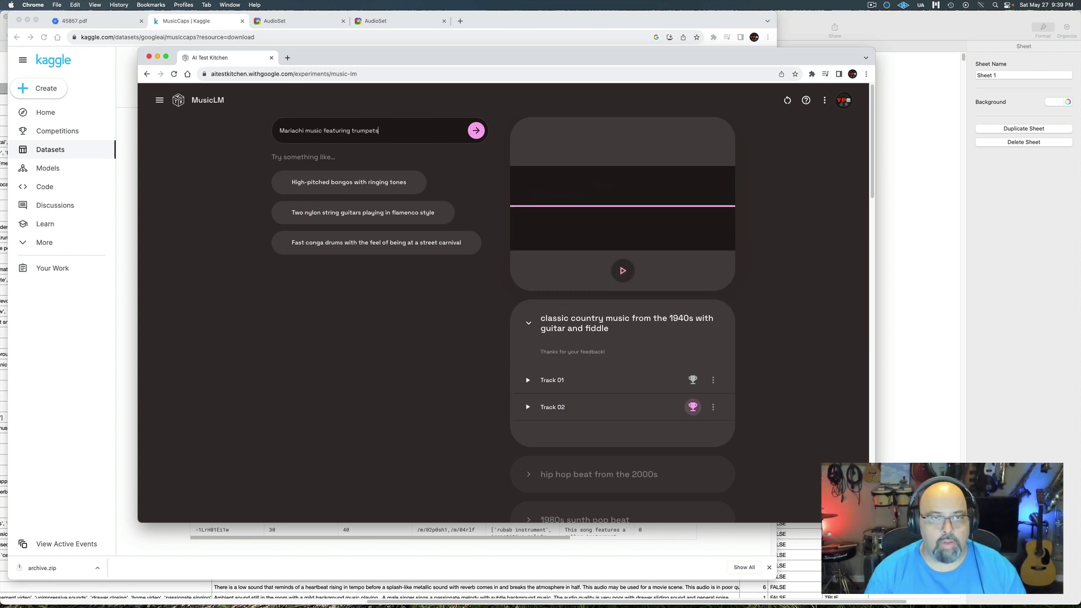
text( and a male vocalist)
key(Return)
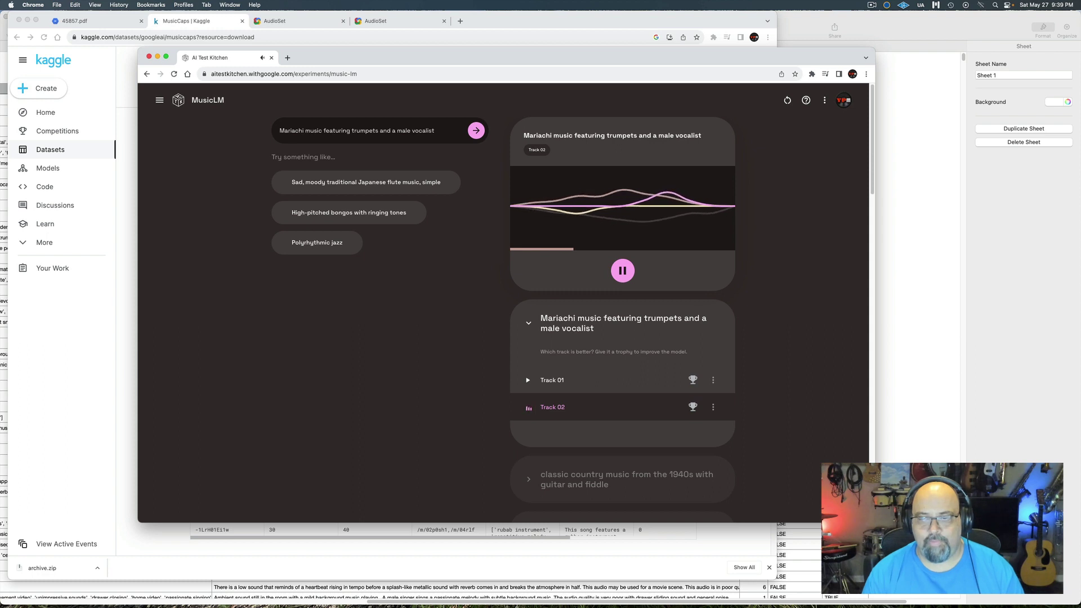
- Pause the Mariachi track and go to the AI Test Kitchen home page
click(623, 272)
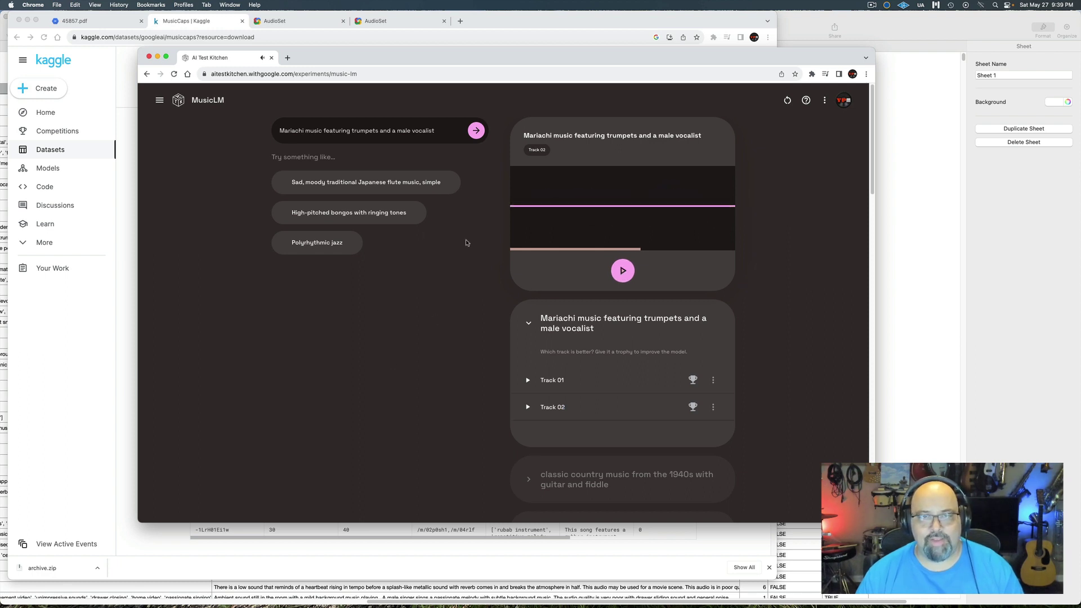
click(177, 101)
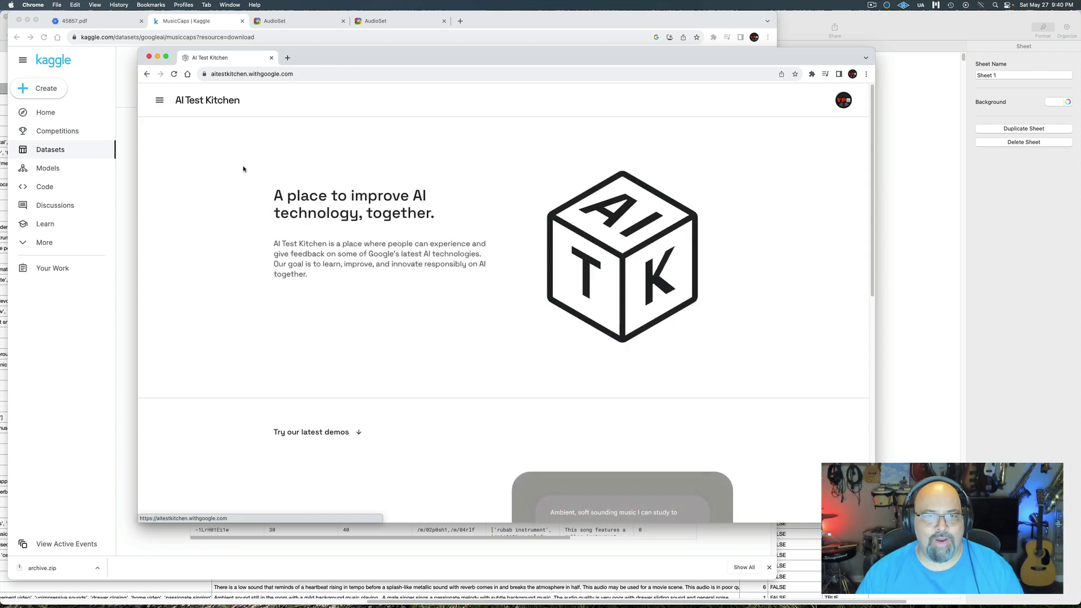